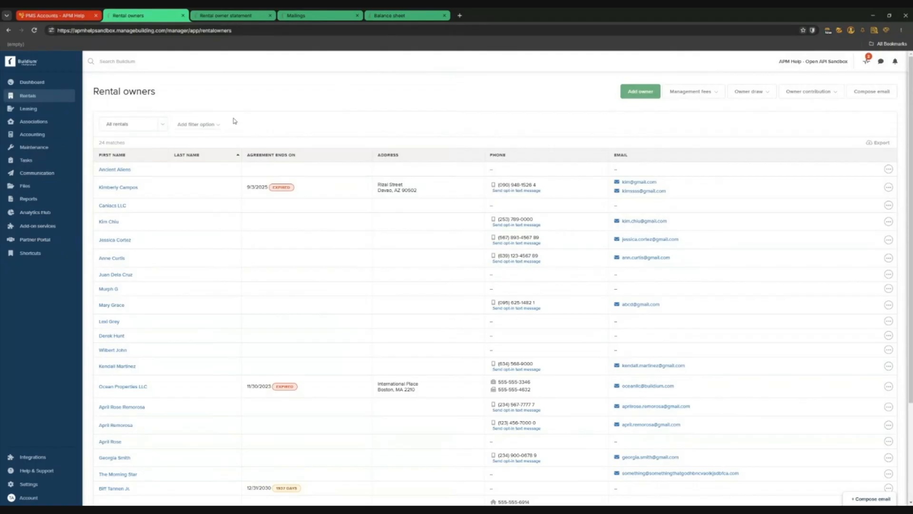
View the payment options available for owner draws on the Rental owners page.
left_click(32, 98)
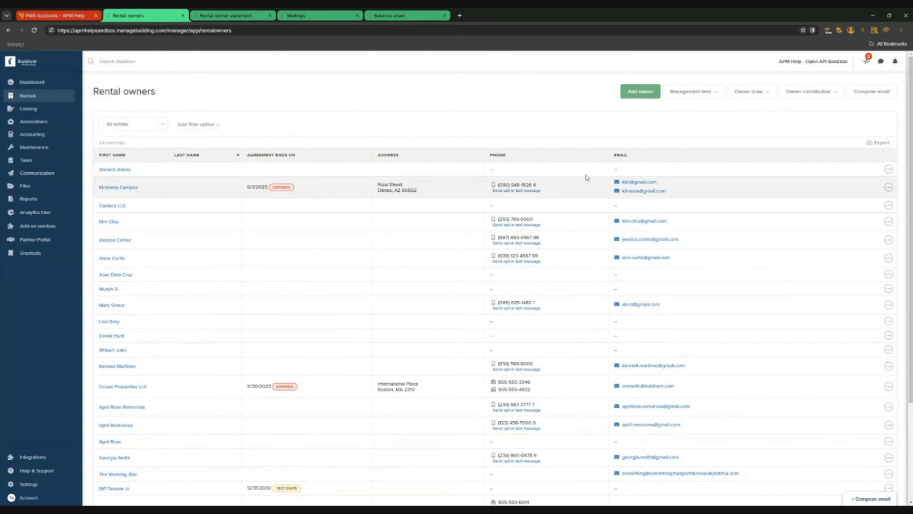
left_click(762, 94)
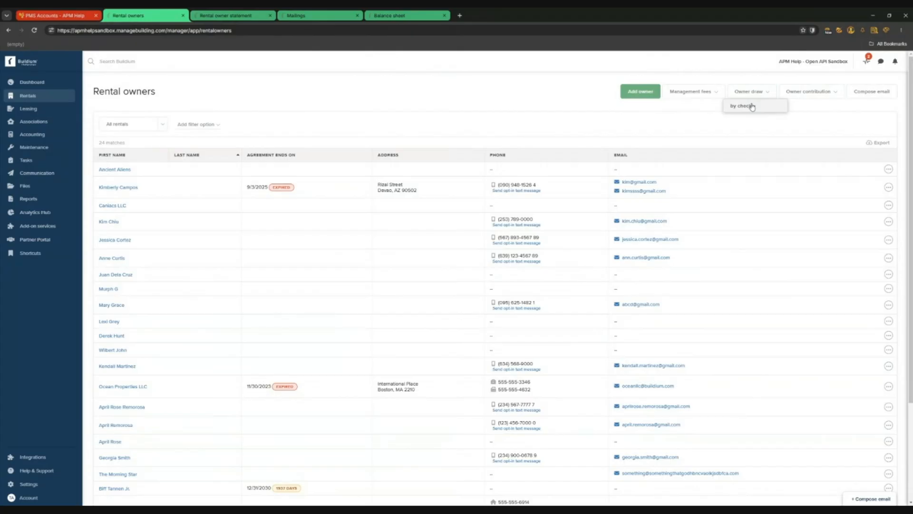
left_click(753, 92)
left_click(753, 93)
left_click(753, 97)
left_click(753, 96)
left_click(504, 135)
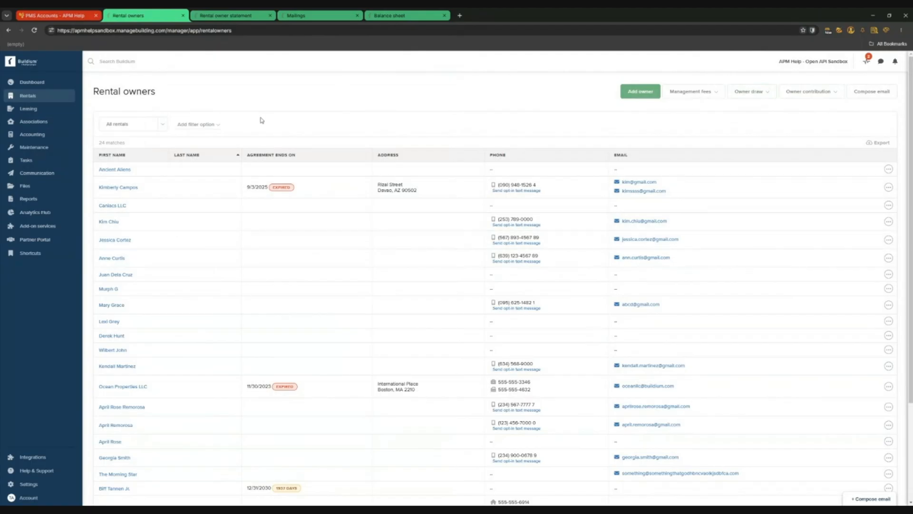
Open the Collect management fees shortcut in a separate browser tab and switch to it.
left_click(36, 257)
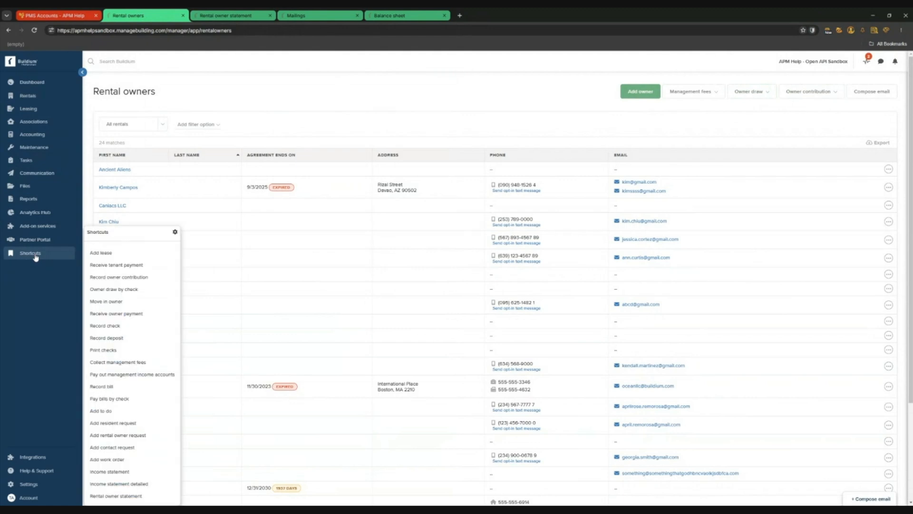
left_click(120, 363)
left_click(165, 236)
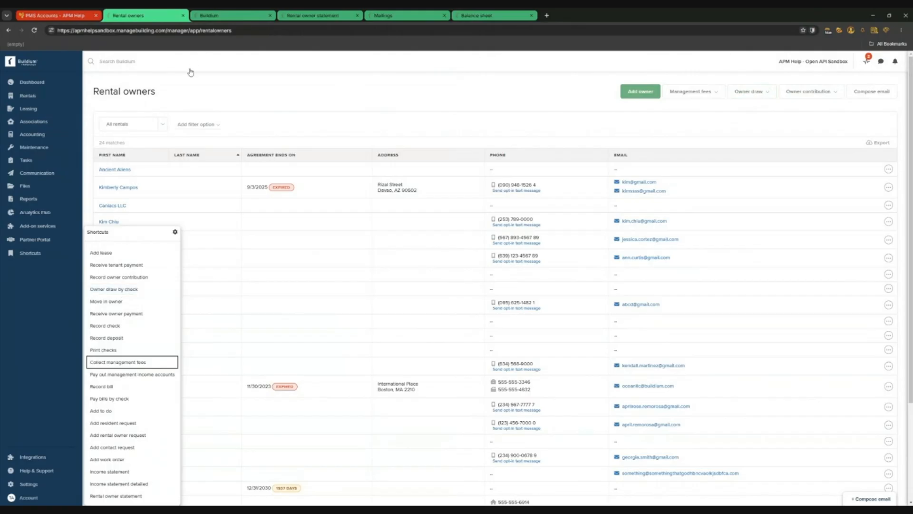
left_click(247, 15)
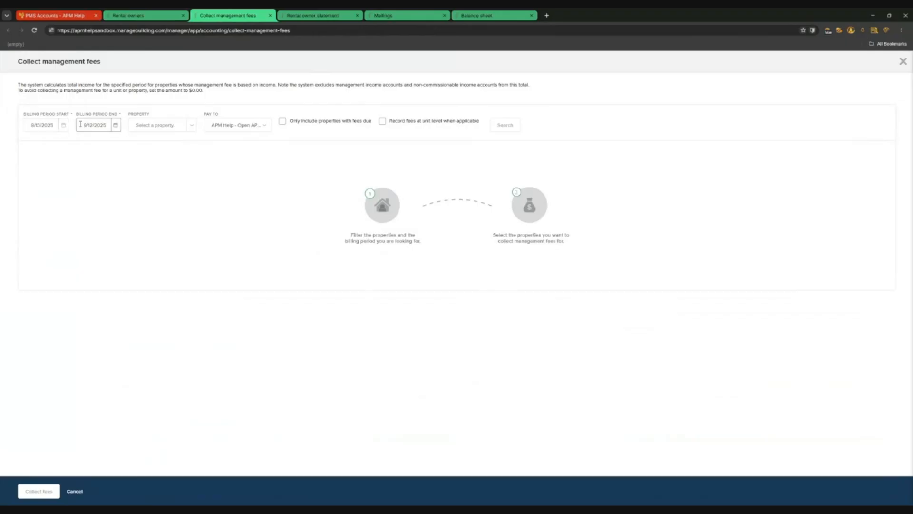
Examine the West Franklin Street rental owner statement and its date range, and return to Collect management fees.
left_click(298, 17)
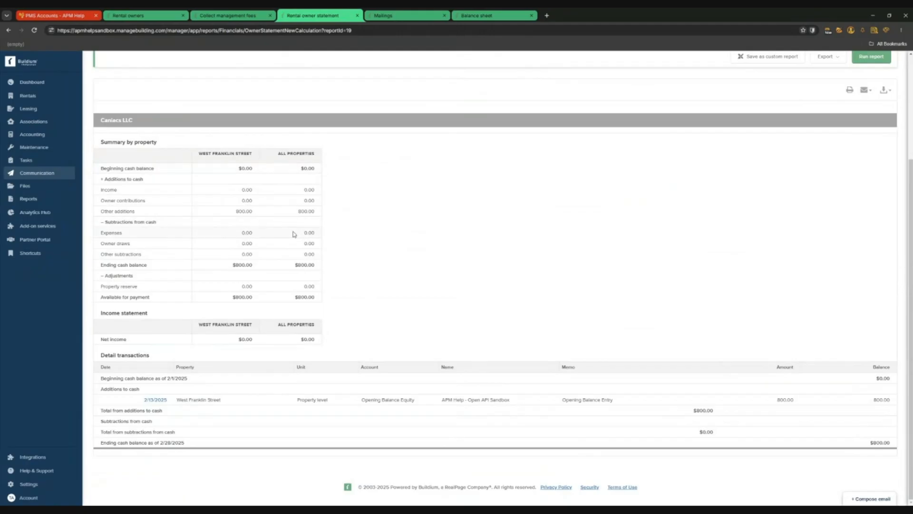
scroll(294, 234, "up", 3)
scroll(294, 234, "down", 2)
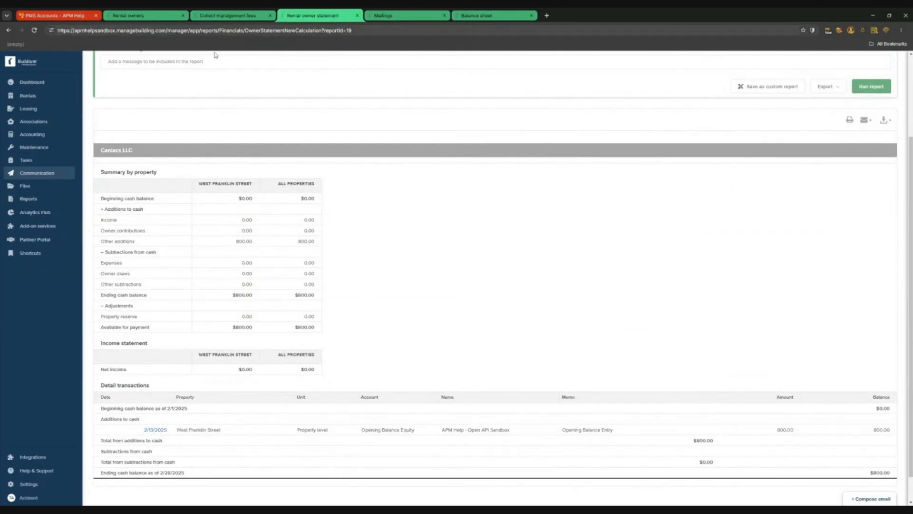
scroll(334, 198, "up", 3)
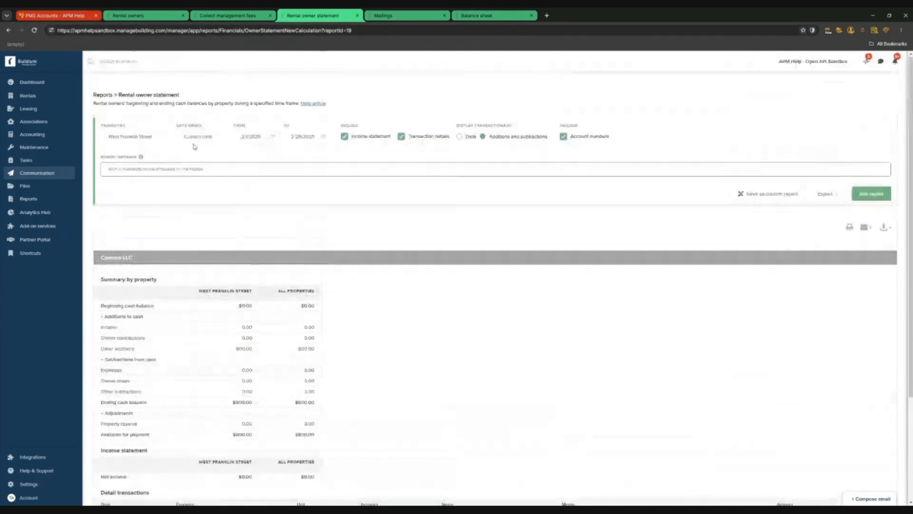
key("ctrl+shift+Tab")
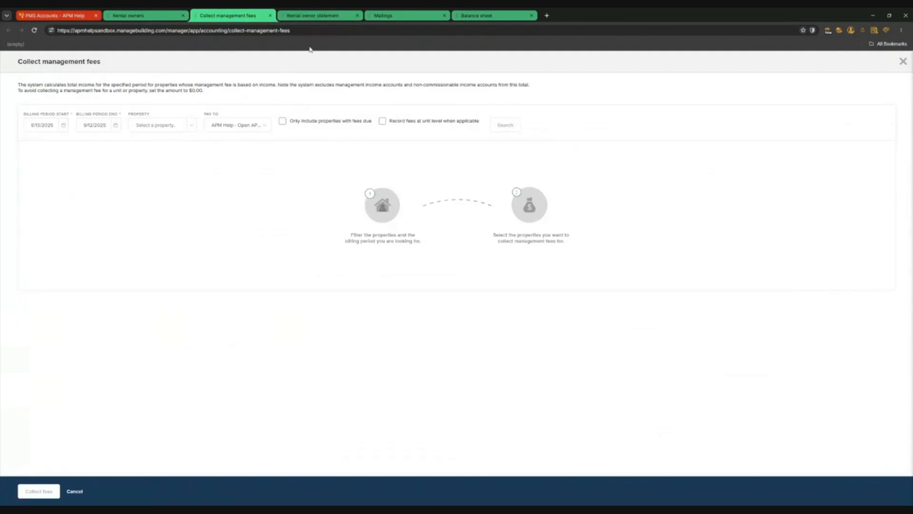
key("ctrl+Tab")
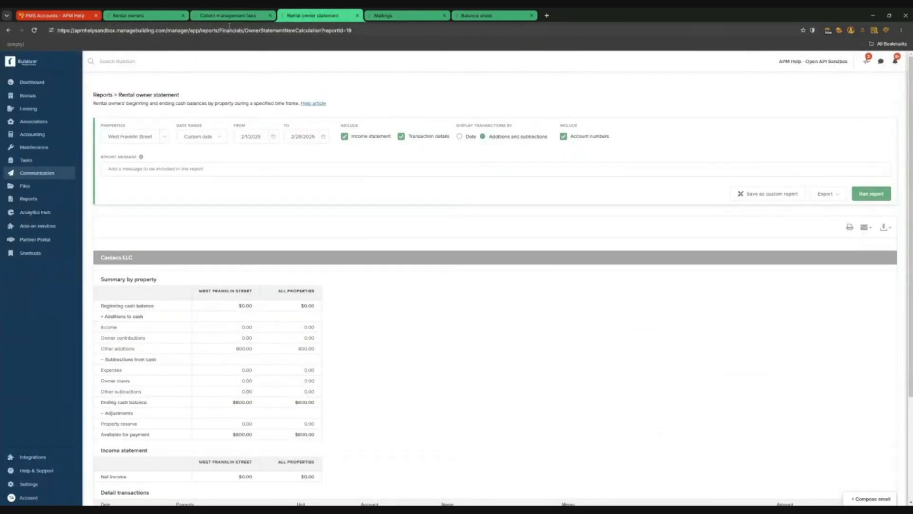
key("ctrl+shift+Tab")
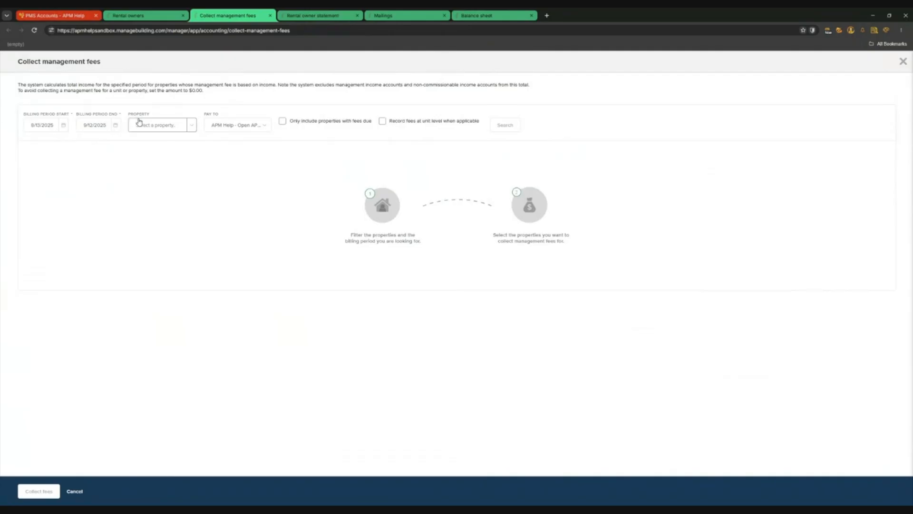
Set the billing period start for the management fees to 1/11/2025.
left_click(47, 130)
left_click(64, 126)
double_click(32, 144)
left_click(32, 144)
double_click(31, 145)
left_click(32, 145)
left_click(31, 145)
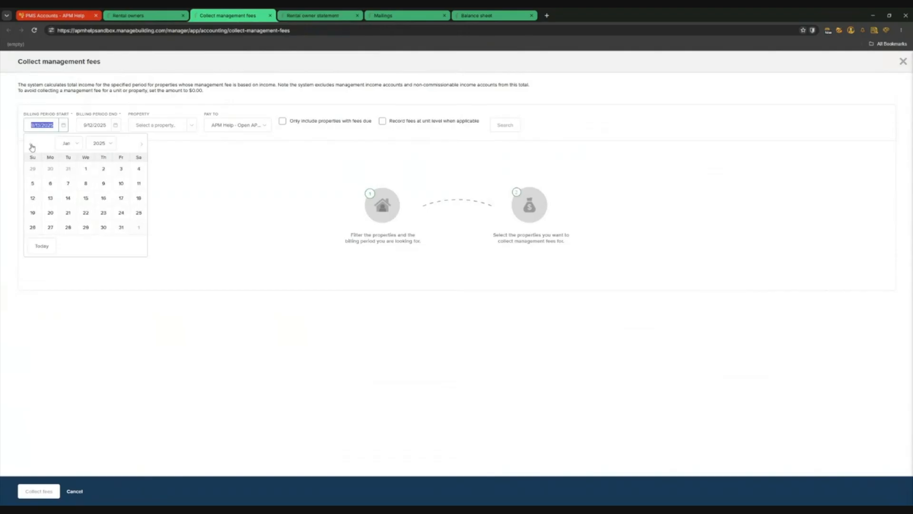
left_click(139, 184)
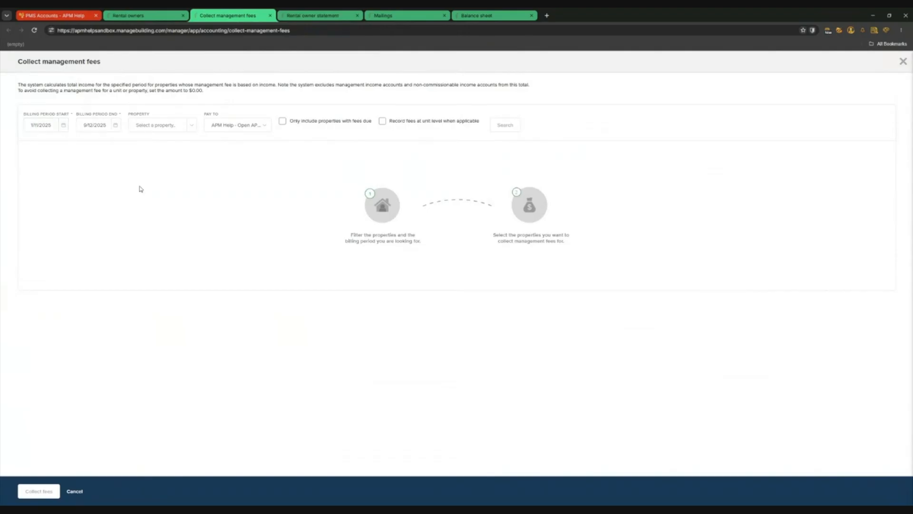
Set the billing period end for the management fees to 2/10/2025.
left_click(115, 126)
left_click(194, 144)
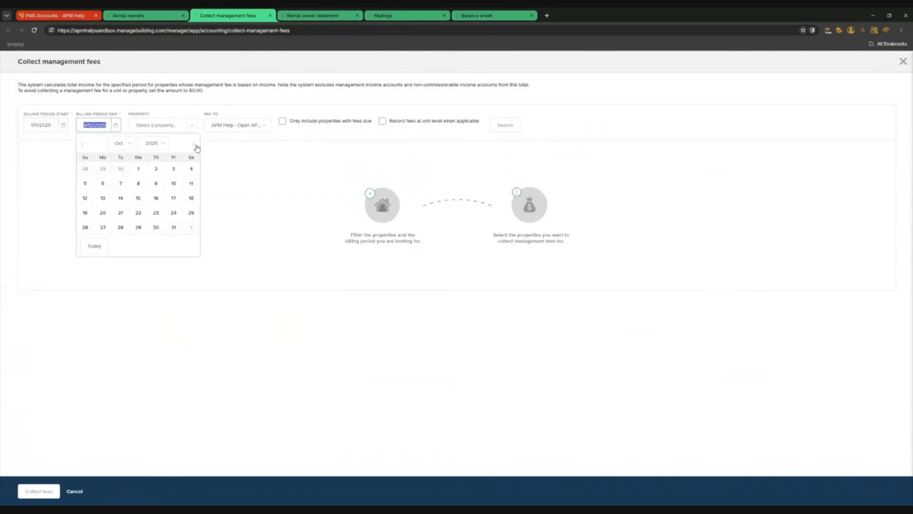
left_click(81, 144)
left_click(81, 144)
left_click(81, 143)
left_click(81, 143)
left_click(81, 144)
left_click(81, 144)
left_click(81, 143)
left_click(80, 143)
left_click(103, 198)
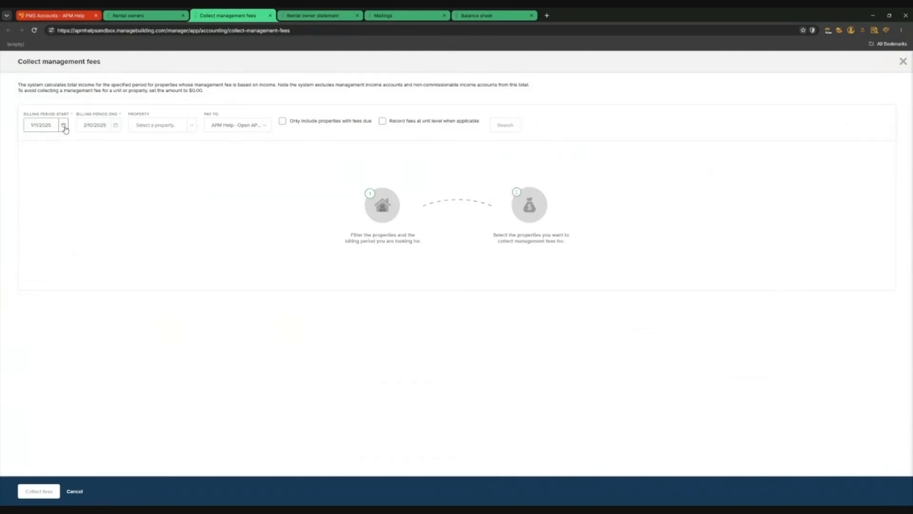
Choose West Franklin Street as the property and search for its management fees.
left_click(187, 127)
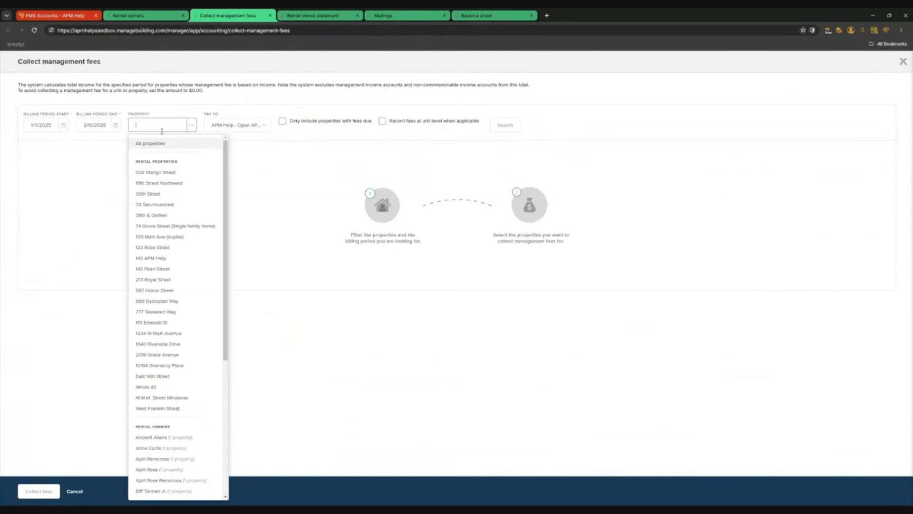
type("we")
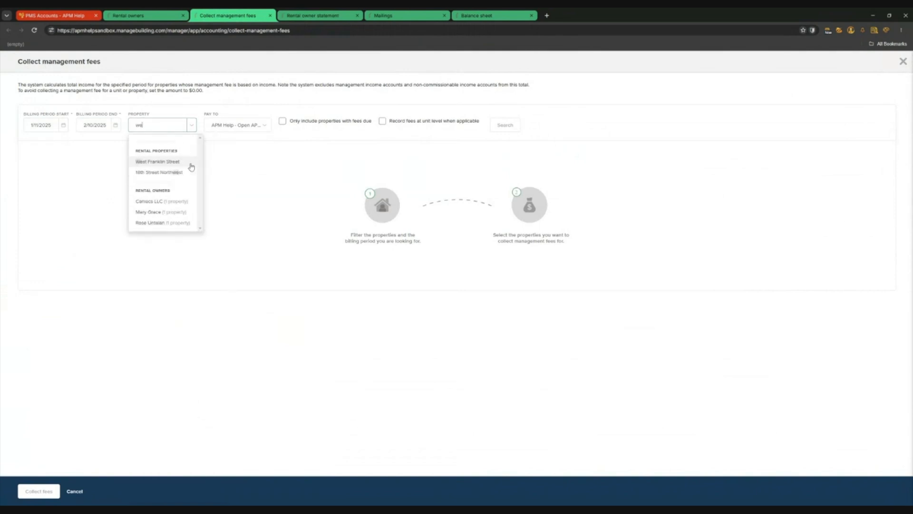
left_click(188, 162)
left_click(512, 125)
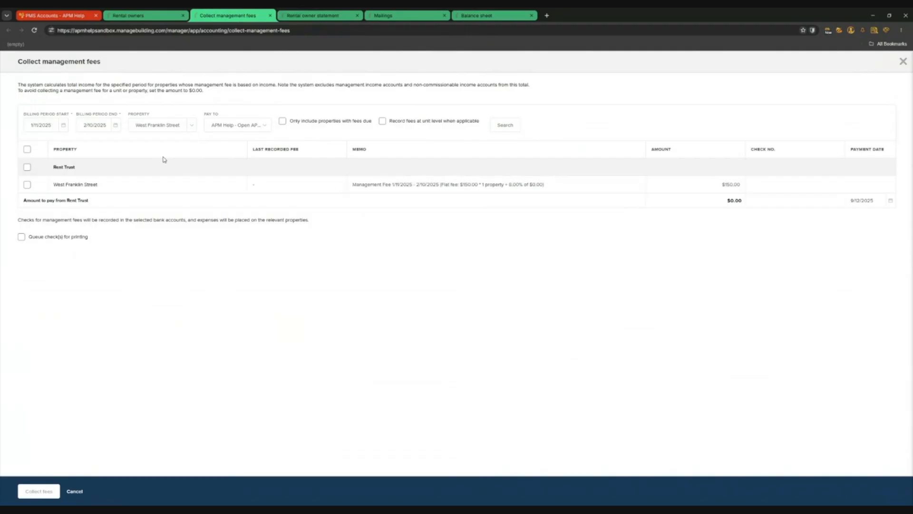
Check the rental owner statement, set the billing period end to 2/13/2025, and rerun the management fee search.
left_click(113, 127)
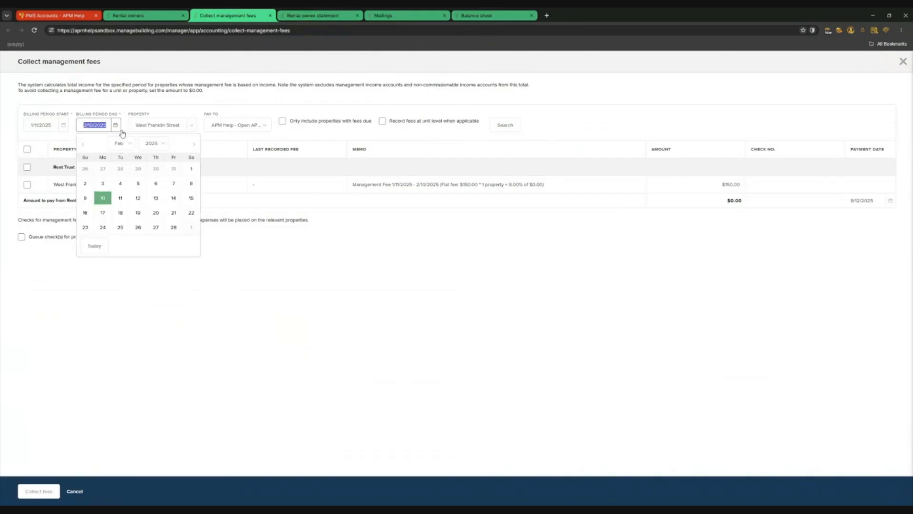
key("ctrl+Tab")
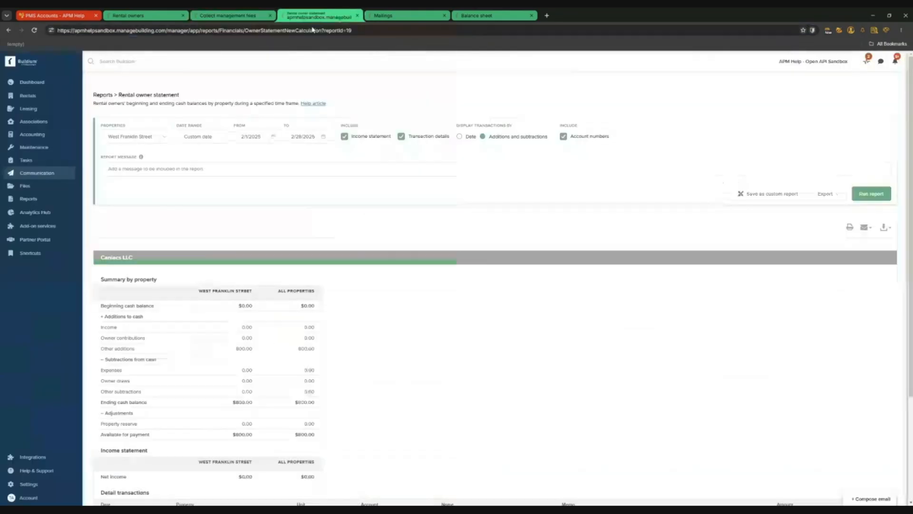
scroll(256, 426, "down", 3)
scroll(247, 414, "up", 3)
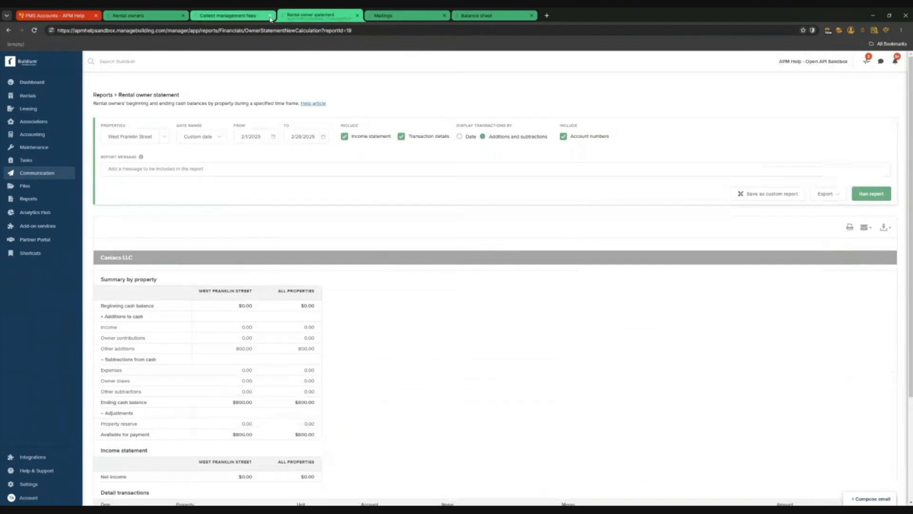
key("ctrl+shift+Tab")
left_click(155, 199)
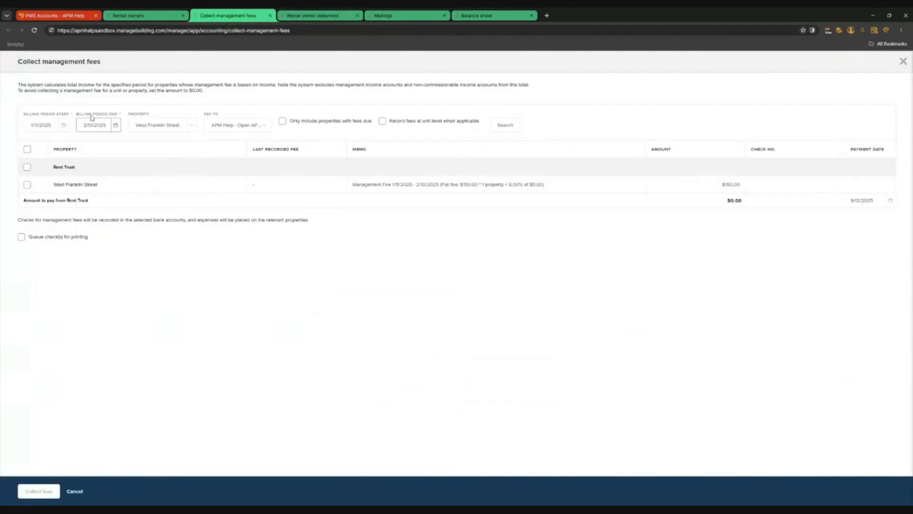
left_click(498, 125)
Check the detail transactions on the rental owner statement and select the West Franklin Street fee for collection.
left_click(307, 15)
scroll(516, 401, "down", 3)
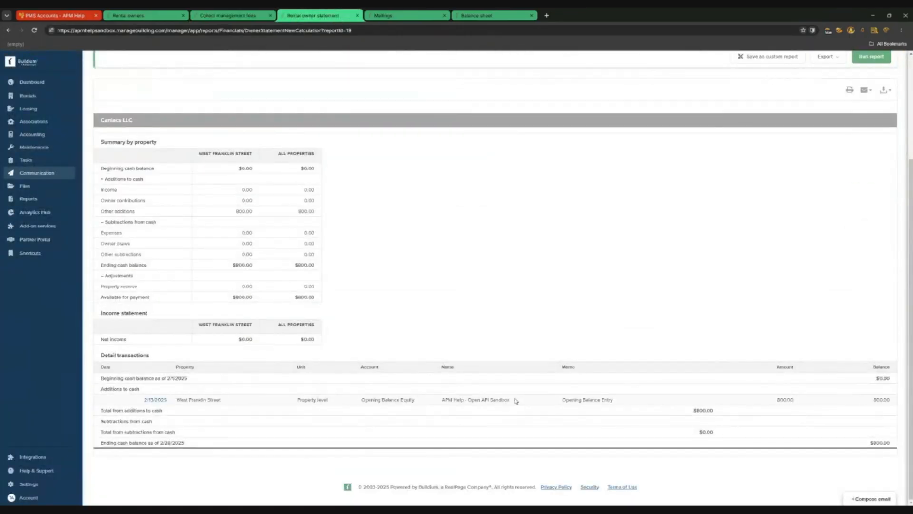
left_click(217, 11)
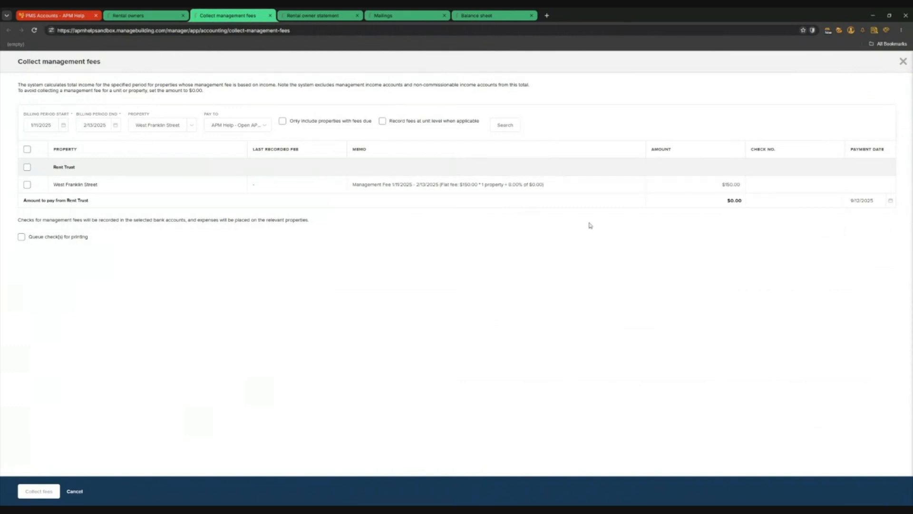
left_click(27, 185)
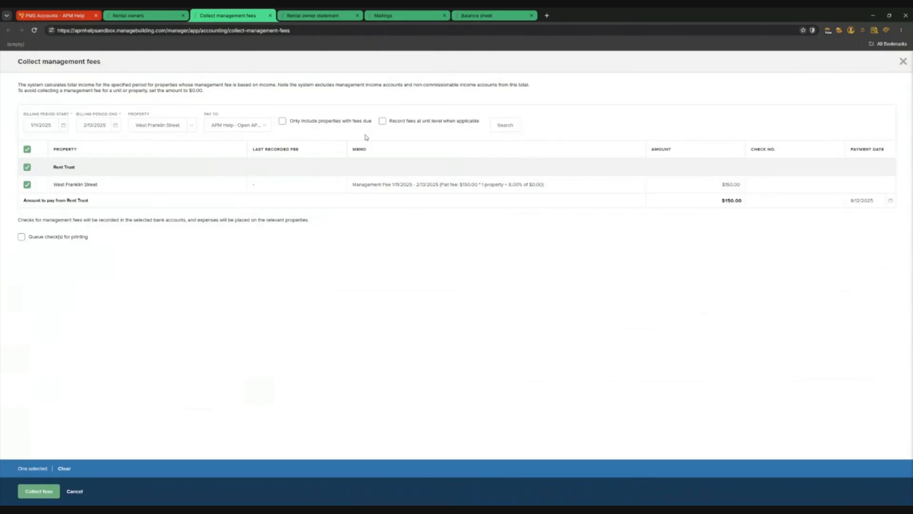
Search for management fees across all properties and select all the listed fees.
left_click(189, 126)
left_click(171, 148)
left_click(516, 126)
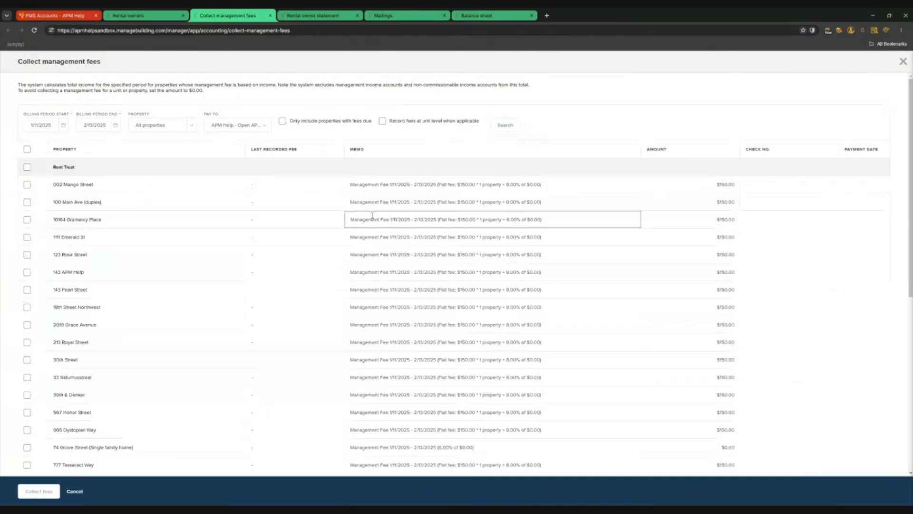
scroll(345, 292, "down", 10)
scroll(344, 291, "up", 10)
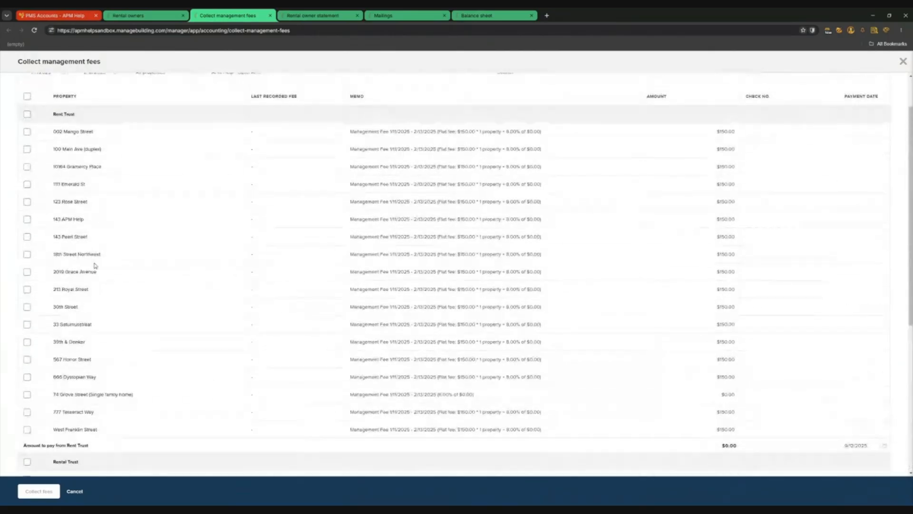
left_click(27, 149)
Examine the selected properties, fee memos, amounts and bank account totals in the management fee list.
scroll(48, 237, "down", 5)
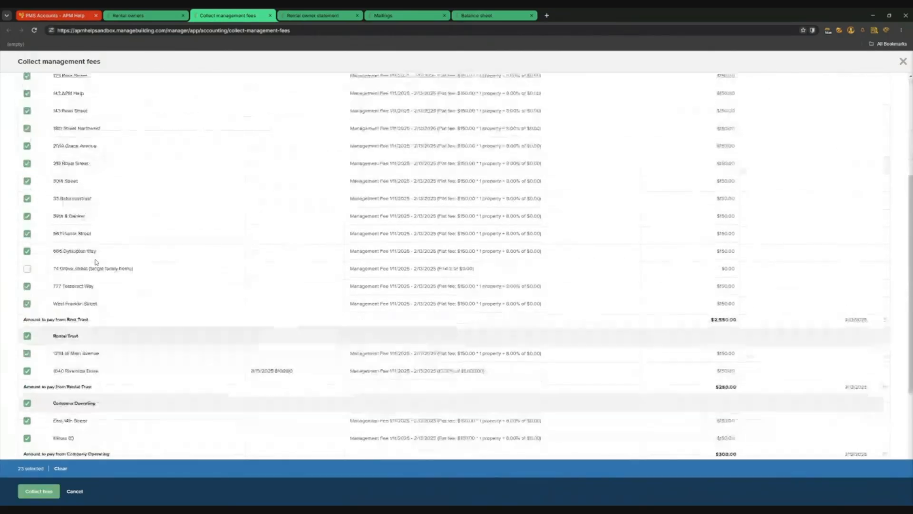
scroll(95, 267, "up", 3)
scroll(54, 340, "down", 5)
scroll(53, 341, "up", 10)
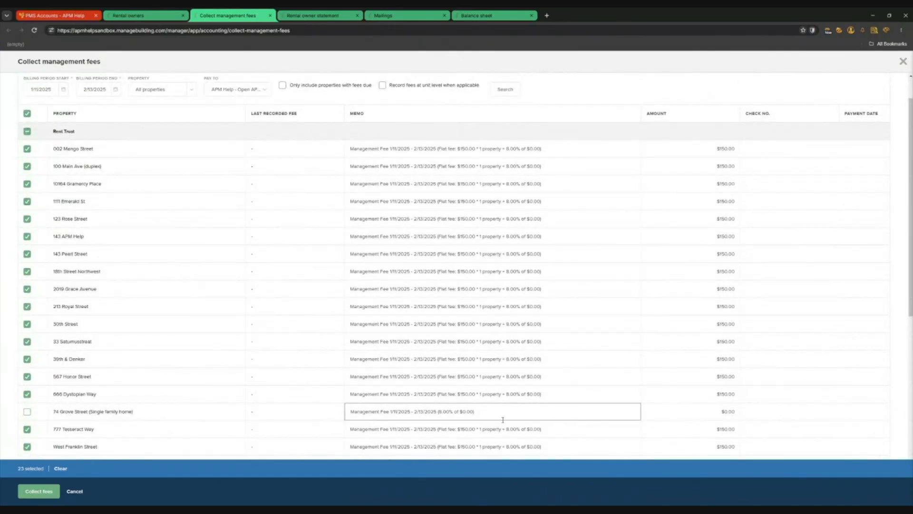
scroll(503, 419, "down", 2)
scroll(290, 168, "up", 2)
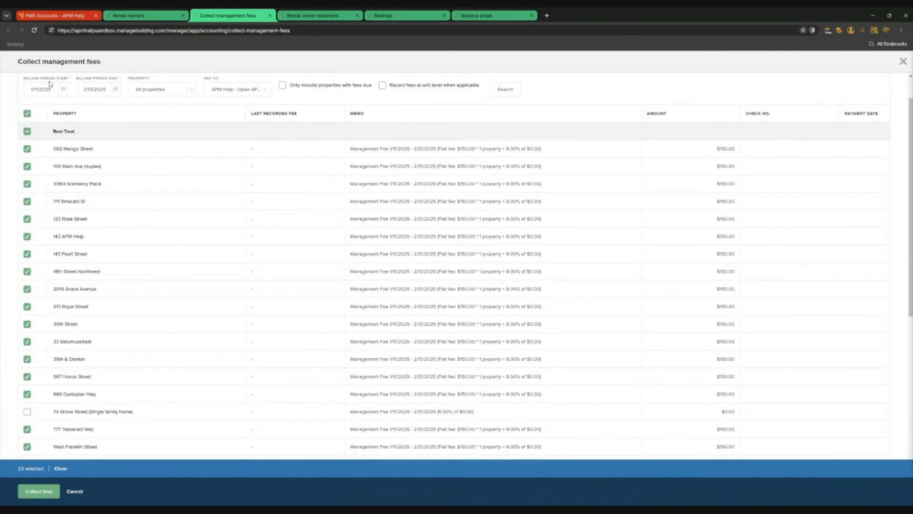
scroll(480, 235, "down", 1)
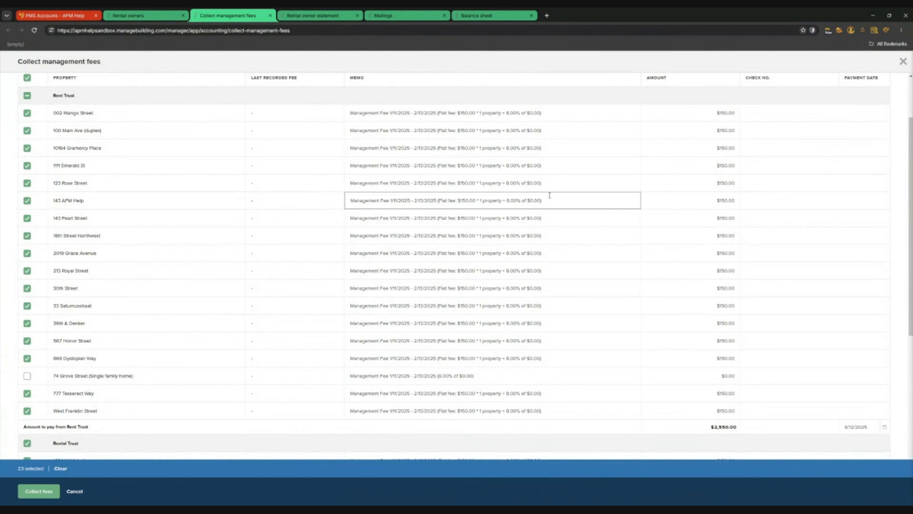
scroll(528, 423, "down", 5)
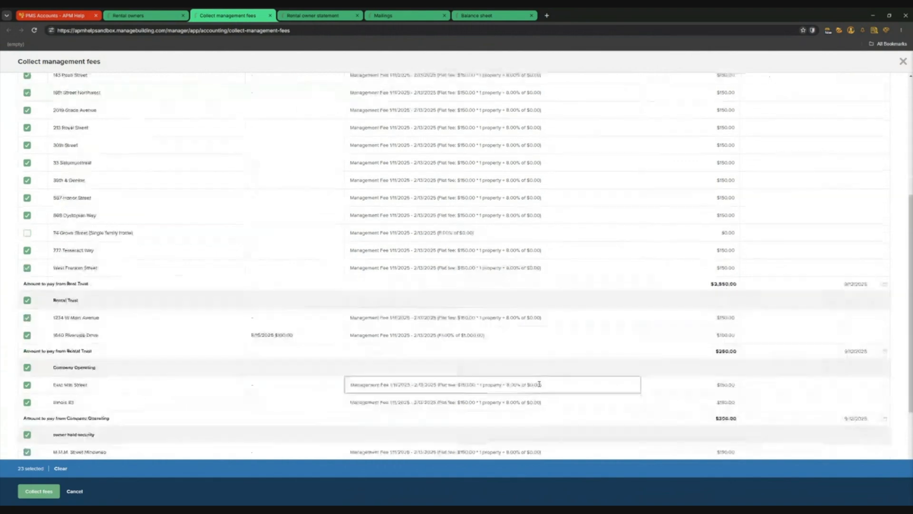
scroll(542, 379, "up", 5)
scroll(533, 164, "up", 3)
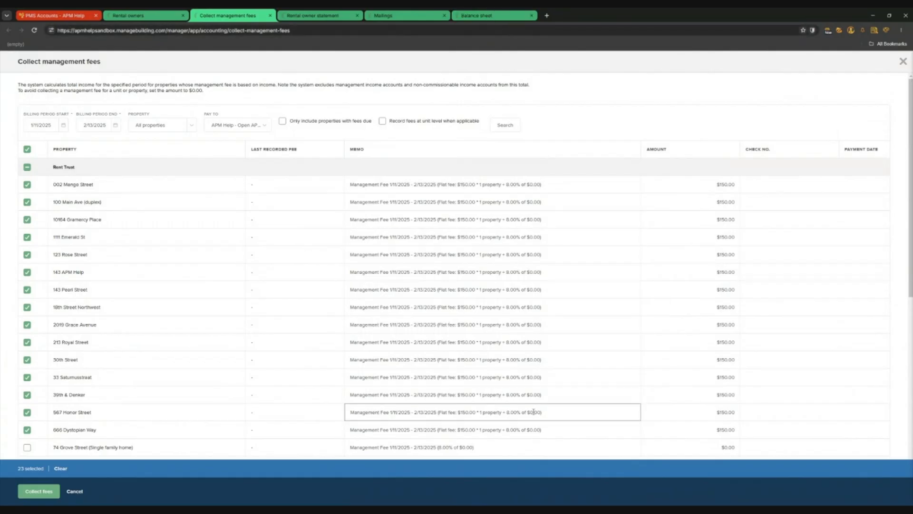
Replace the balance sheet with the reports list and check the West Franklin Street fee memo in the management fee list.
left_click(480, 16)
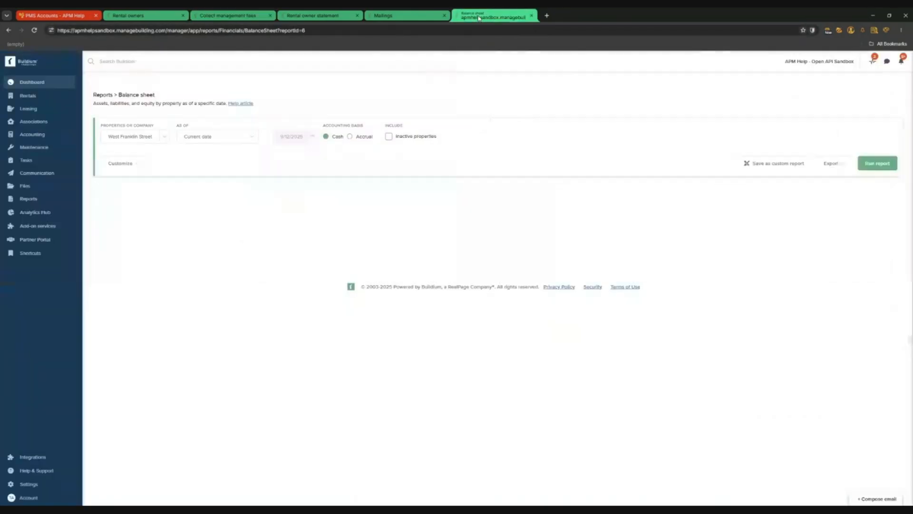
left_click(35, 199)
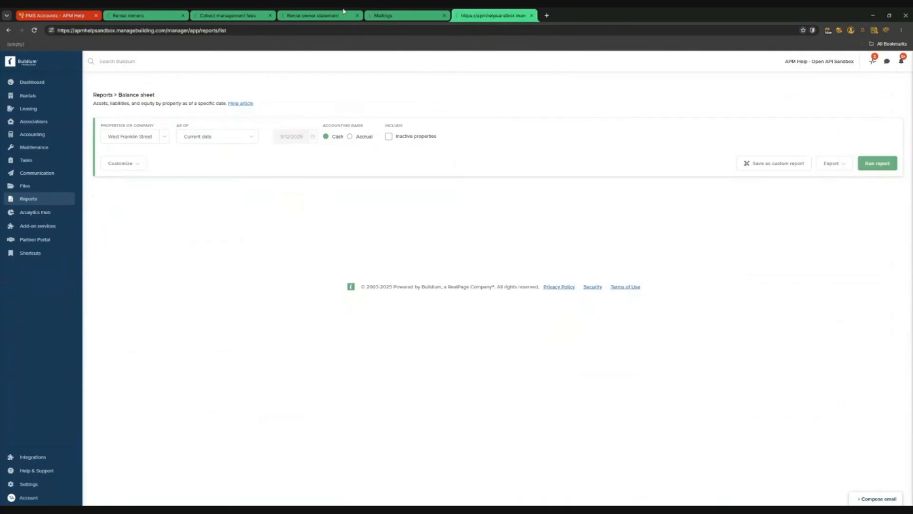
left_click(322, 16)
left_click(143, 16)
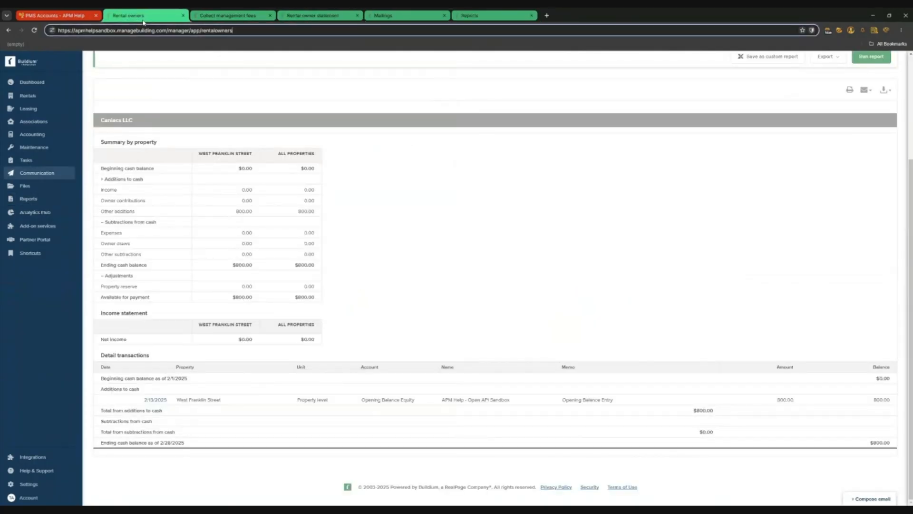
left_click(230, 16)
scroll(181, 295, "down", 4)
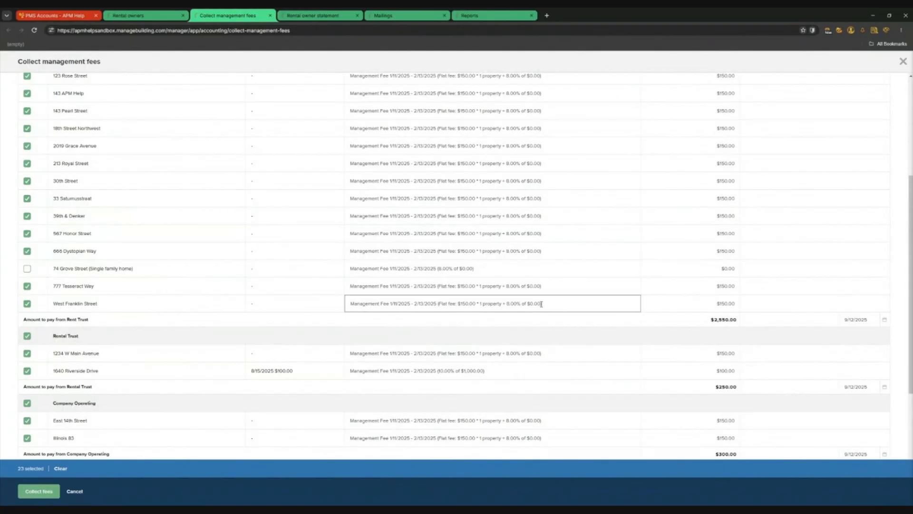
Open the income statement report and set its property to West Franklin Street.
left_click(477, 17)
left_click(545, 235)
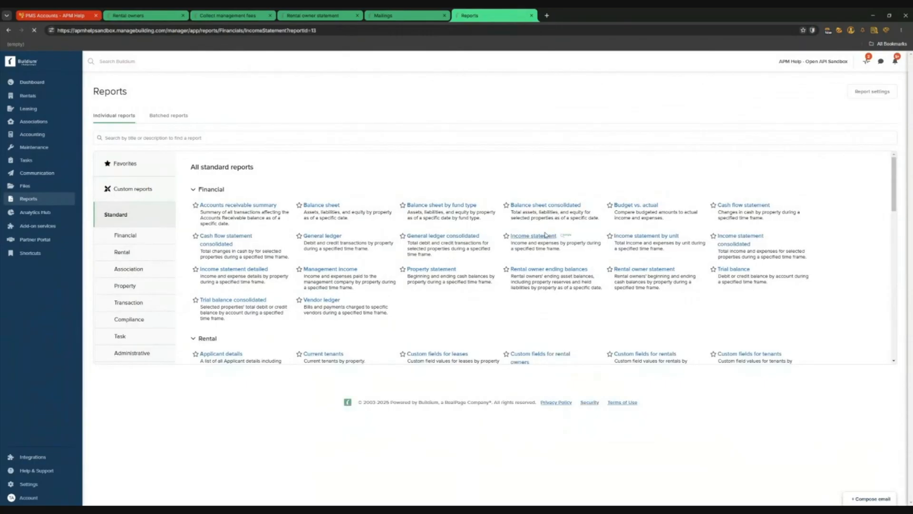
left_click(224, 16)
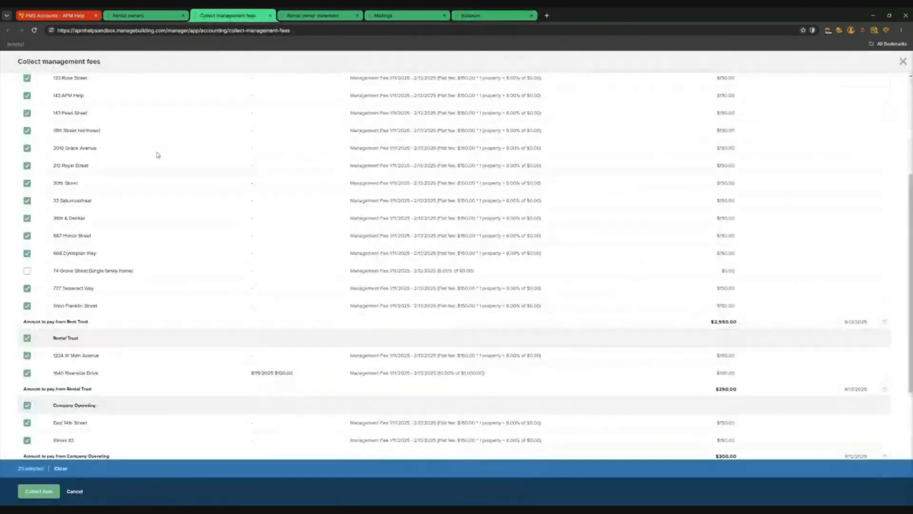
left_click(485, 17)
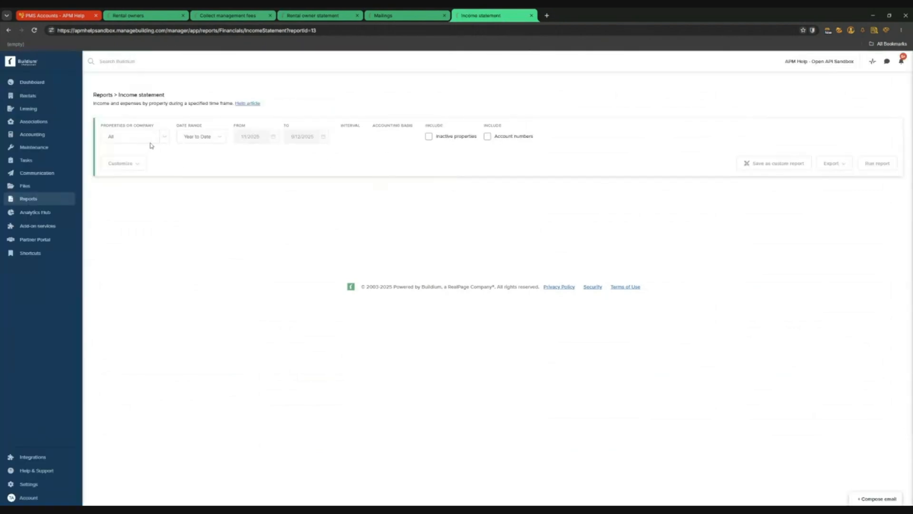
left_click(164, 138)
left_click(142, 477)
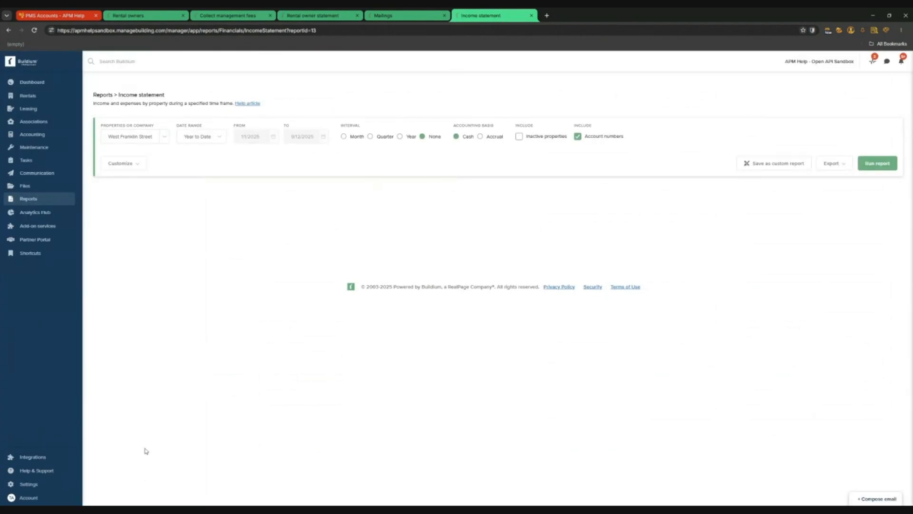
Run the West Franklin Street rental owner statement for the last 60 days and examine its summary and detail transactions.
left_click(298, 19)
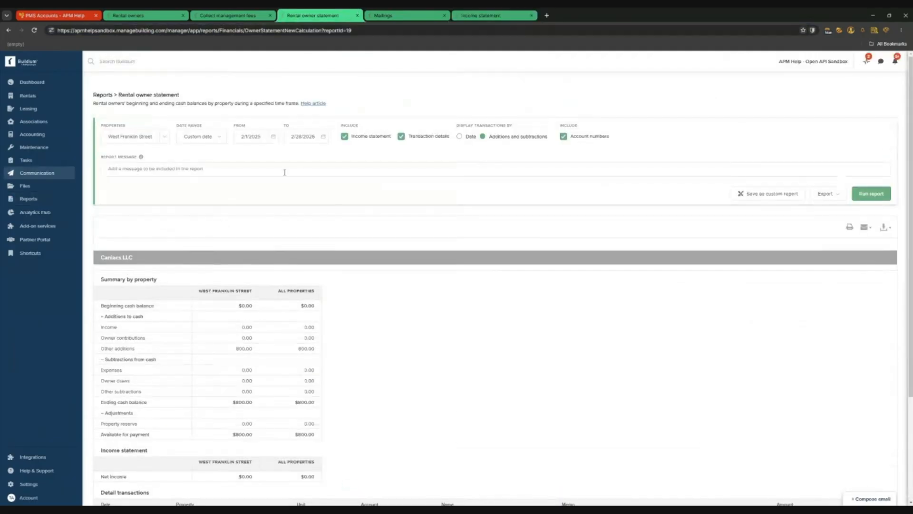
left_click(188, 143)
scroll(200, 185, "down", 3)
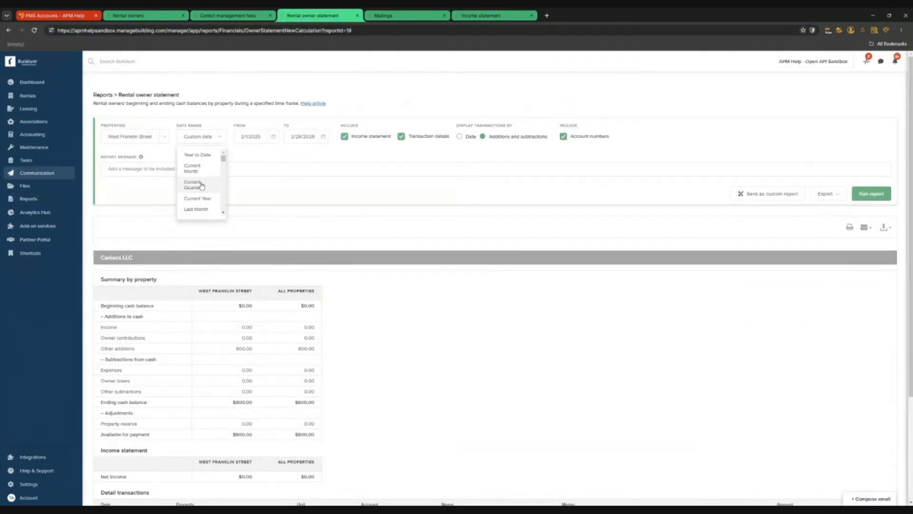
scroll(203, 189, "down", 1)
left_click(204, 213)
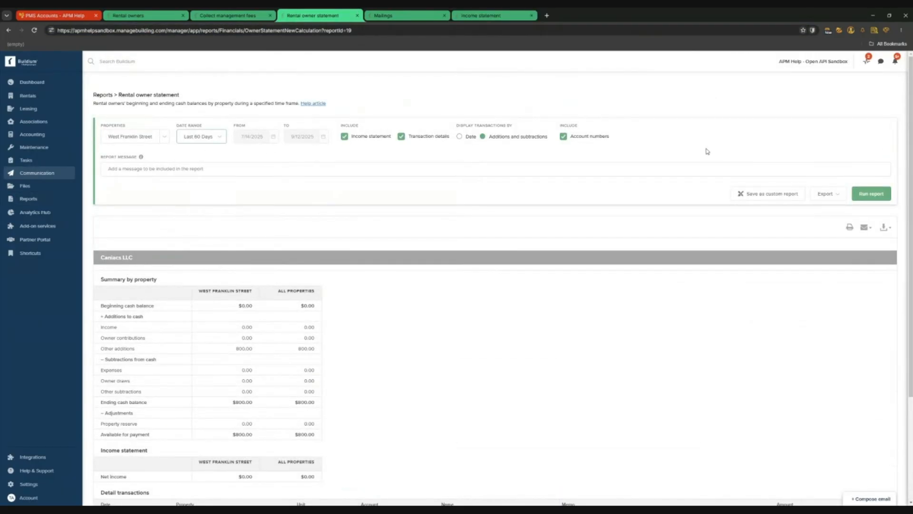
left_click(868, 188)
scroll(343, 331, "down", 3)
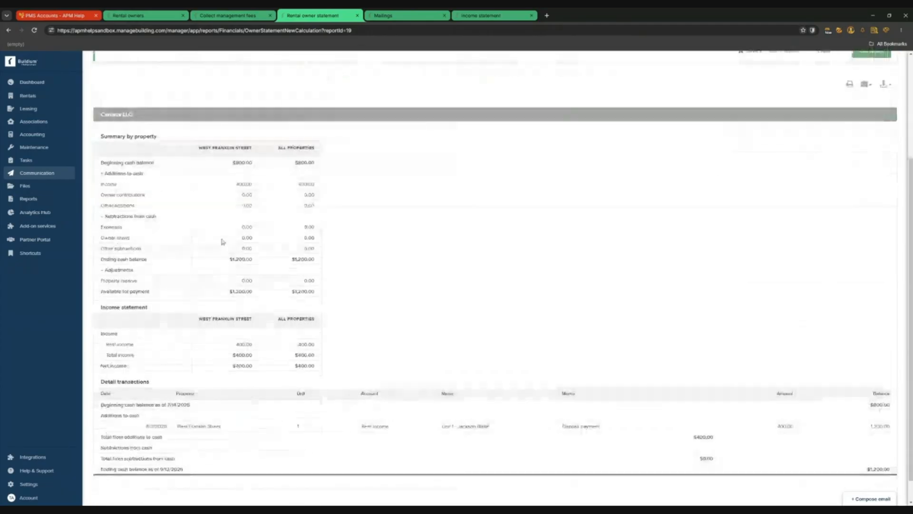
scroll(372, 391, "down", 1)
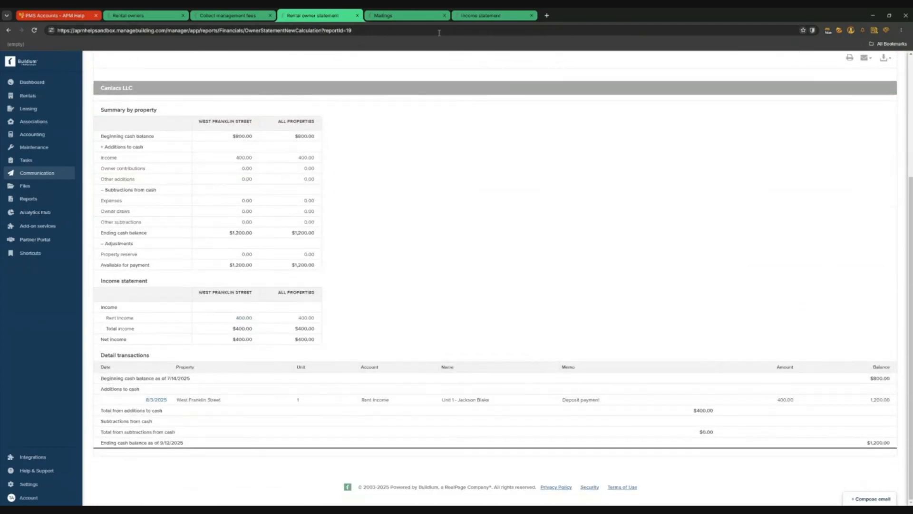
scroll(414, 200, "up", 4)
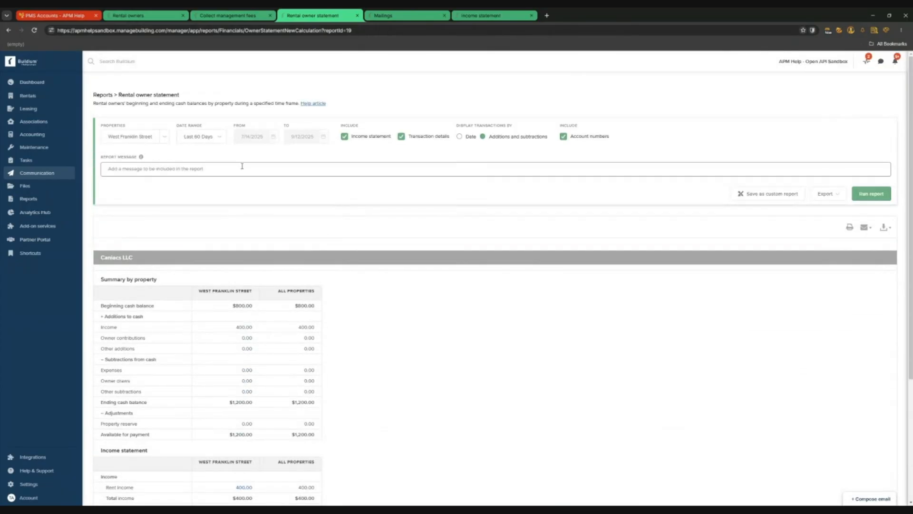
scroll(340, 269, "down", 3)
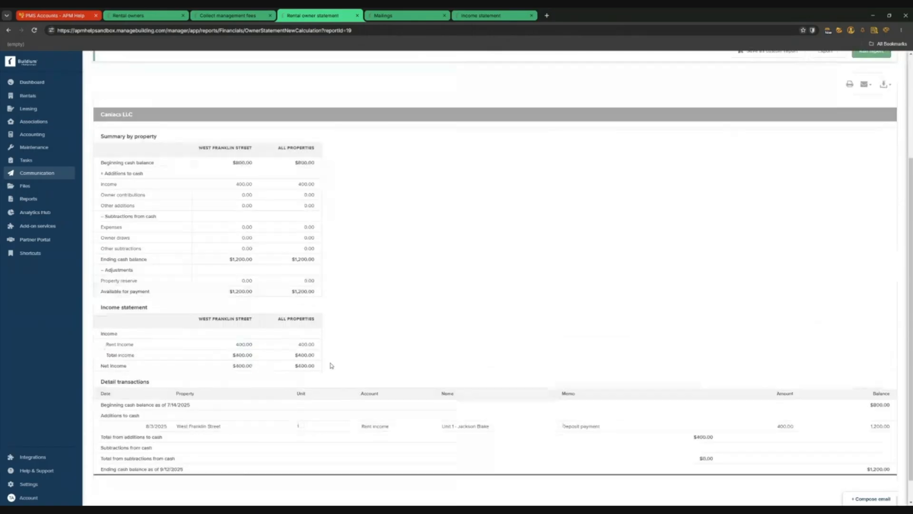
Set the billing period start for the management fee collection to 6/1/2025.
left_click(238, 15)
left_click(61, 125)
left_click(142, 143)
left_click(141, 143)
left_click(141, 143)
left_click(142, 143)
left_click(142, 143)
left_click(33, 168)
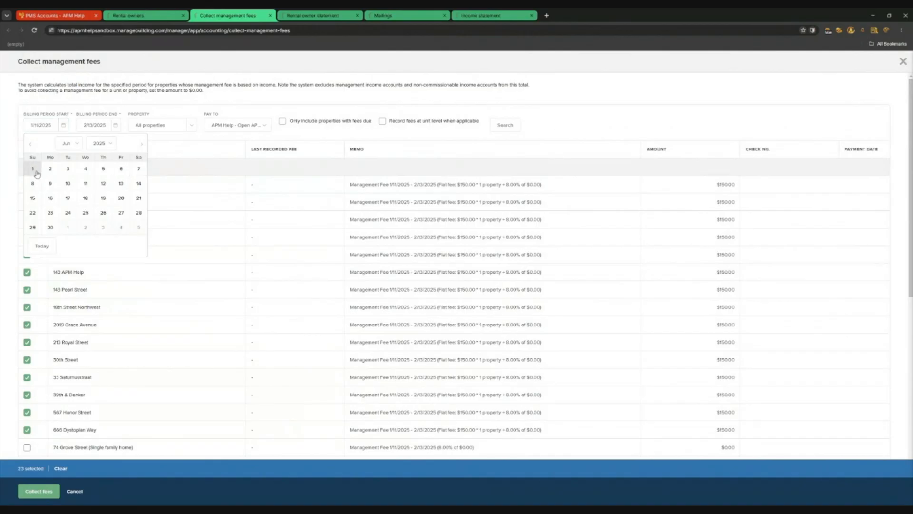
left_click(120, 128)
left_click(194, 143)
left_click(193, 144)
left_click(194, 143)
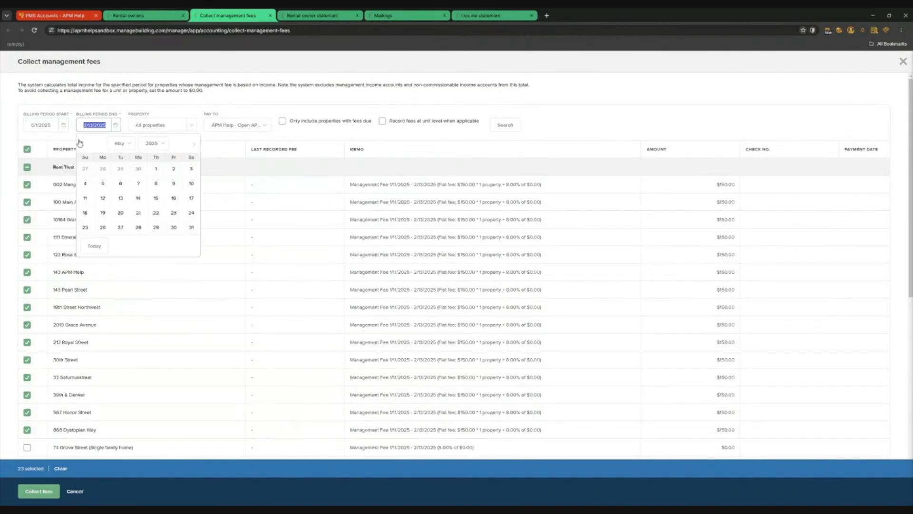
Search for management fees with the billing period 7/1/2025 to 7/31/2025 and compare them with the rental owner statement.
left_click(64, 125)
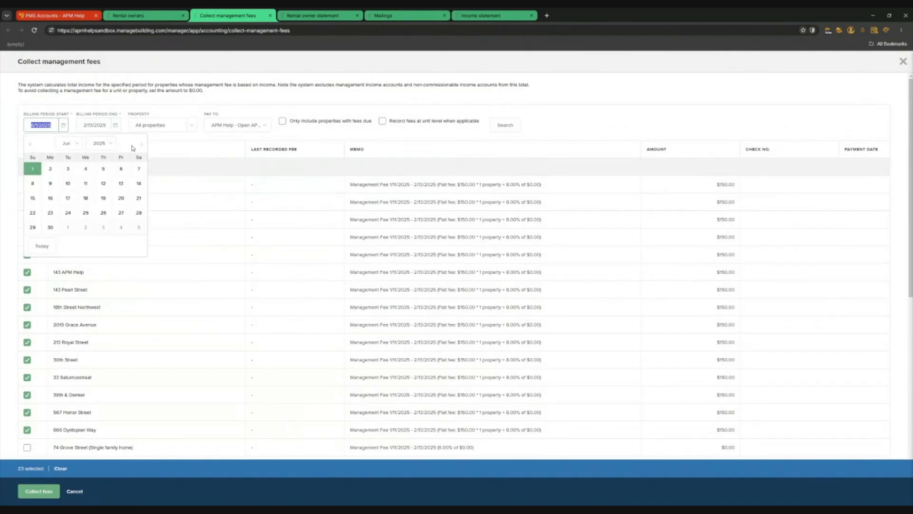
left_click(142, 144)
left_click(68, 168)
left_click(112, 130)
left_click(117, 129)
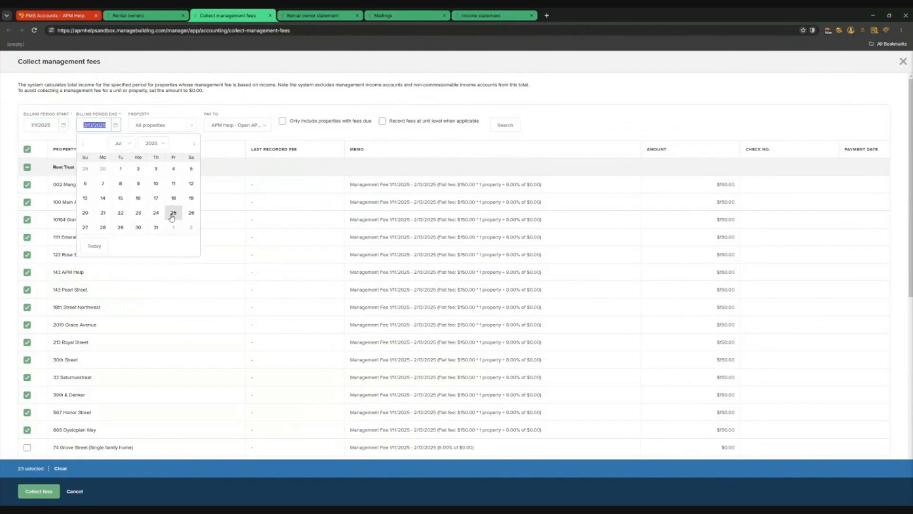
left_click(155, 227)
left_click(505, 124)
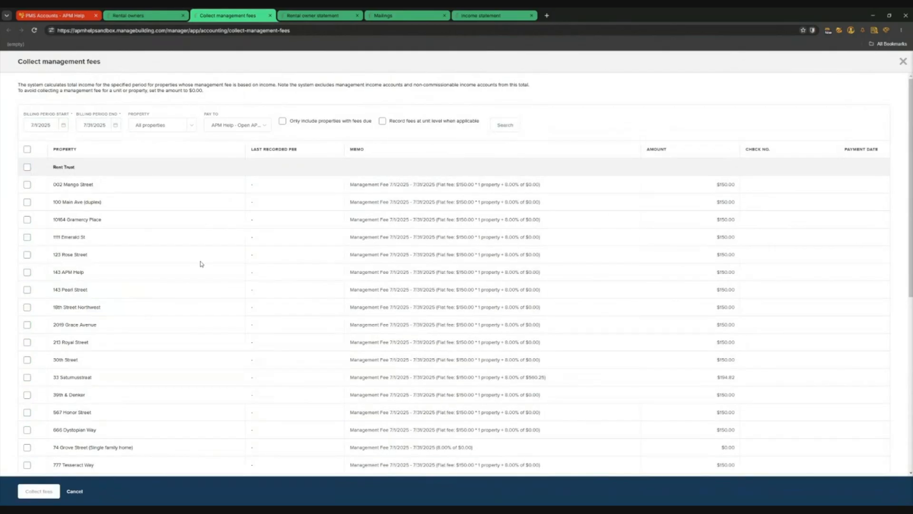
scroll(201, 257, "down", 5)
scroll(490, 288, "up", 5)
left_click(335, 11)
scroll(499, 275, "down", 1)
Search for management fees with the billing period 8/1/2025 to 8/31/2025 and select the West Franklin Street fee.
left_click(229, 15)
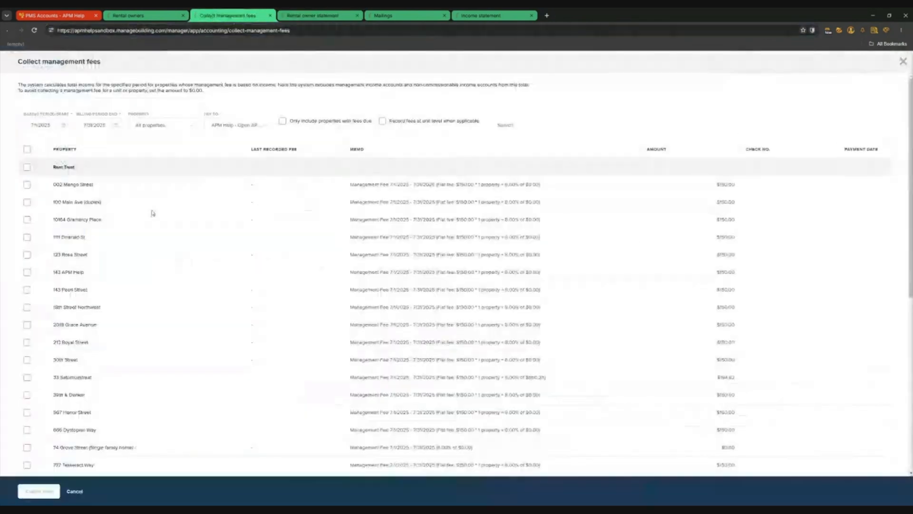
left_click(42, 124)
left_click(141, 144)
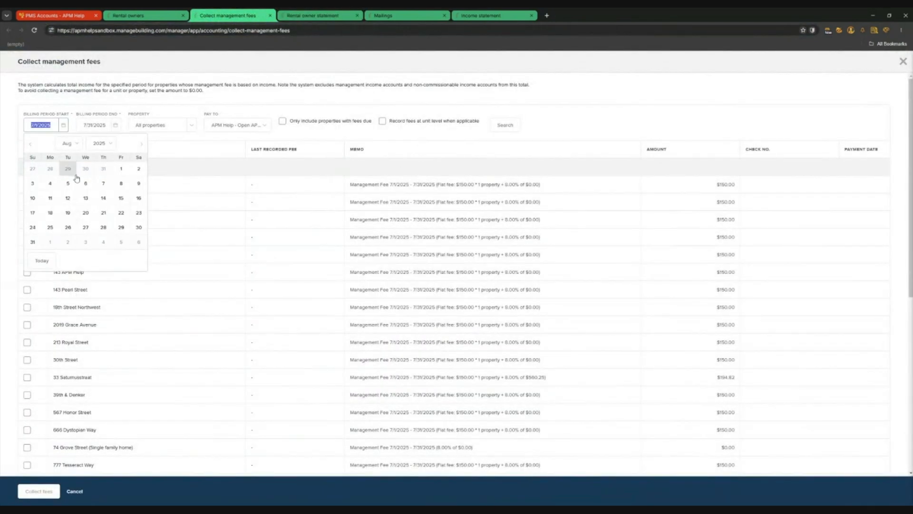
left_click(121, 169)
left_click(115, 125)
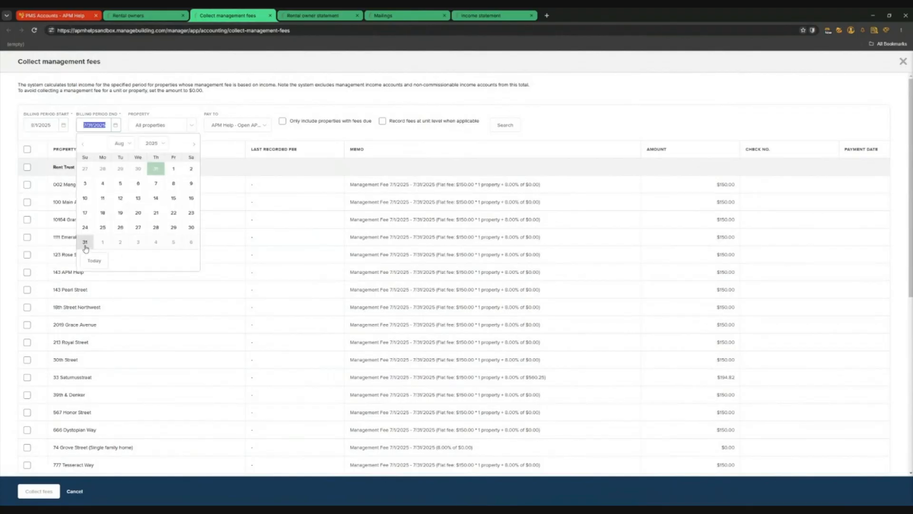
left_click(85, 244)
left_click(499, 132)
scroll(295, 267, "down", 4)
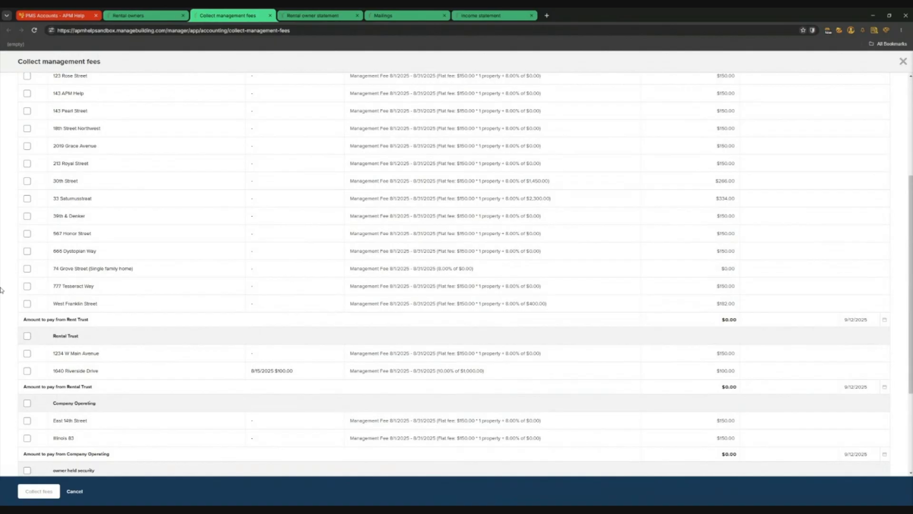
left_click(27, 303)
Switch the income statement to a custom date range and set its start date to 8/1/2025.
left_click(481, 16)
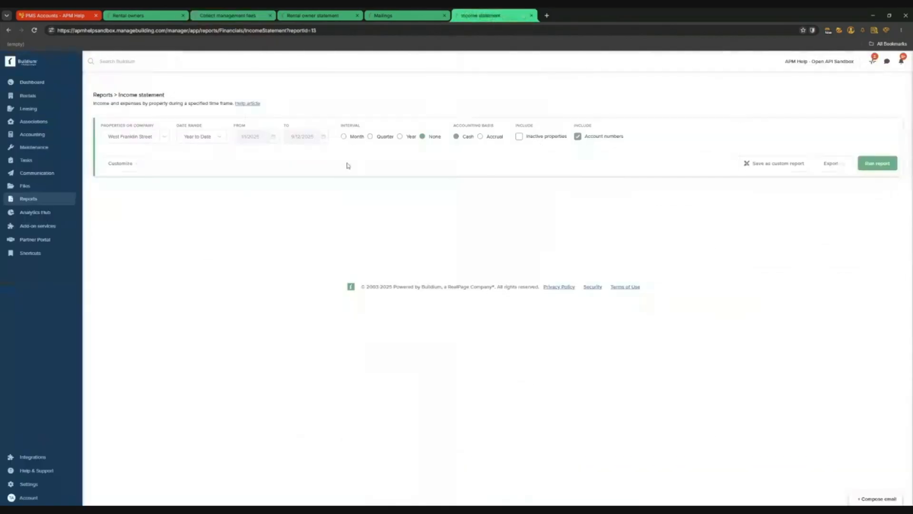
left_click(217, 141)
scroll(205, 183, "down", 3)
scroll(206, 193, "down", 2)
left_click(207, 206)
left_click(272, 136)
left_click(352, 156)
left_click(353, 156)
left_click(353, 155)
left_click(352, 155)
left_click(353, 156)
left_click(353, 156)
left_click(353, 155)
left_click(329, 185)
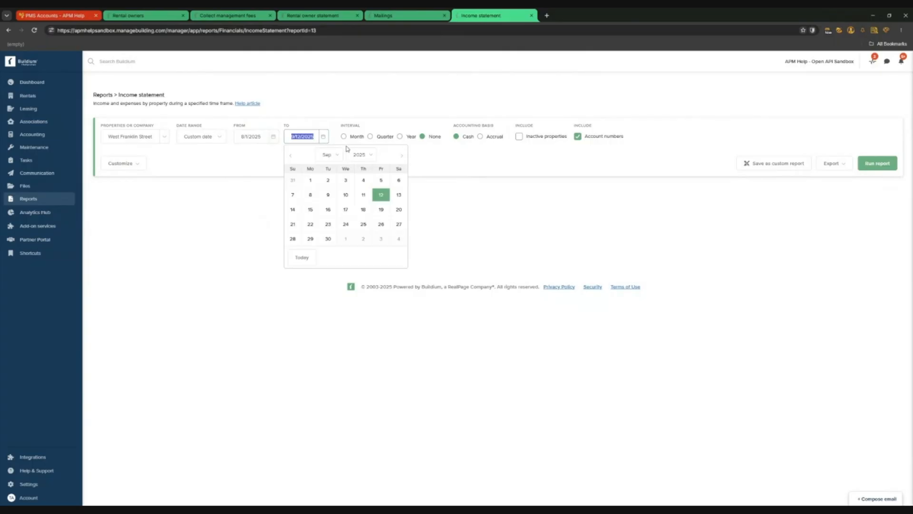
Set the income statement's end date to 8/31/2025 and its interval to Year, and run the report.
left_click(403, 156)
left_click(403, 156)
left_click(403, 156)
left_click(402, 155)
left_click(403, 156)
left_click(403, 155)
left_click(292, 156)
left_click(292, 156)
left_click(292, 156)
left_click(292, 156)
left_click(292, 156)
left_click(292, 156)
left_click(290, 156)
left_click(287, 156)
left_click(293, 253)
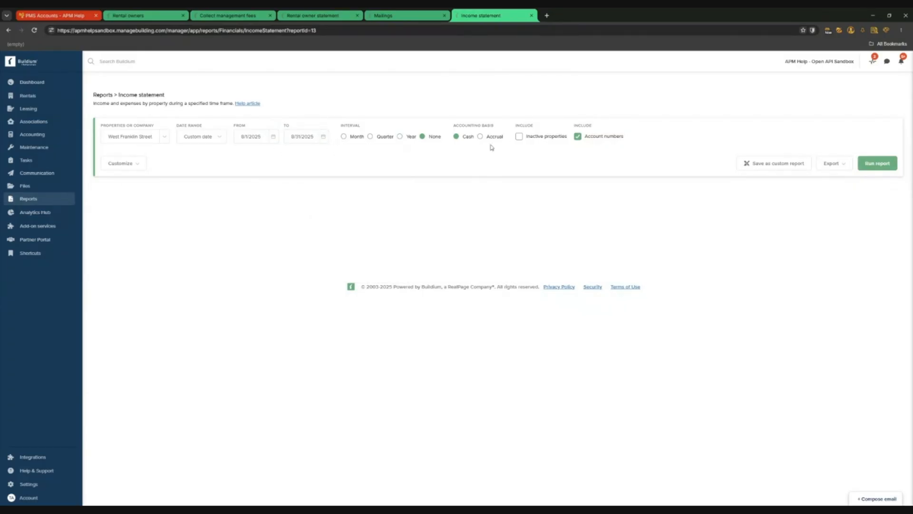
left_click(870, 164)
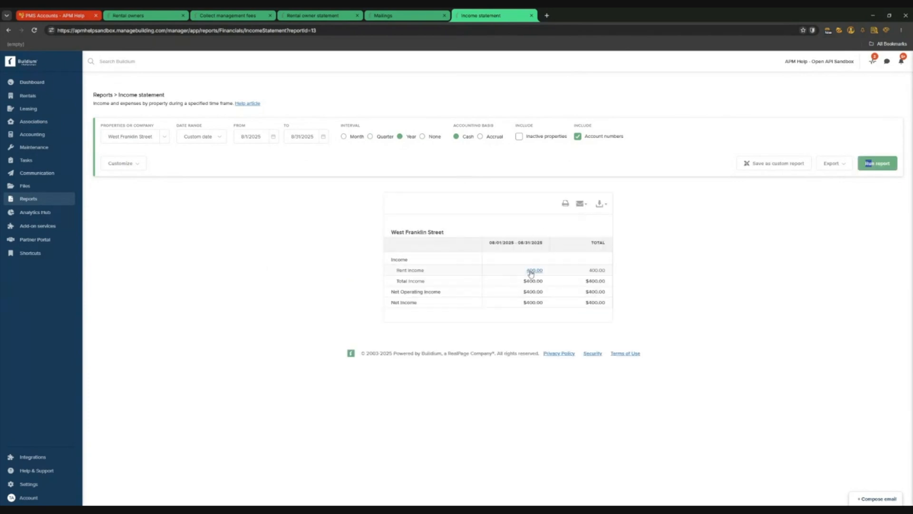
Compare the rent income on the income statement with the income used in the West Franklin Street fee memo.
left_click(236, 17)
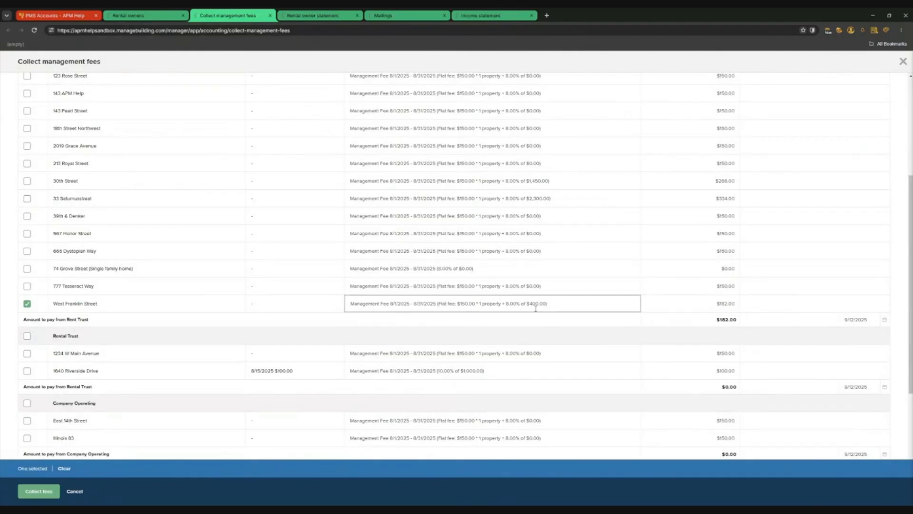
left_click(478, 15)
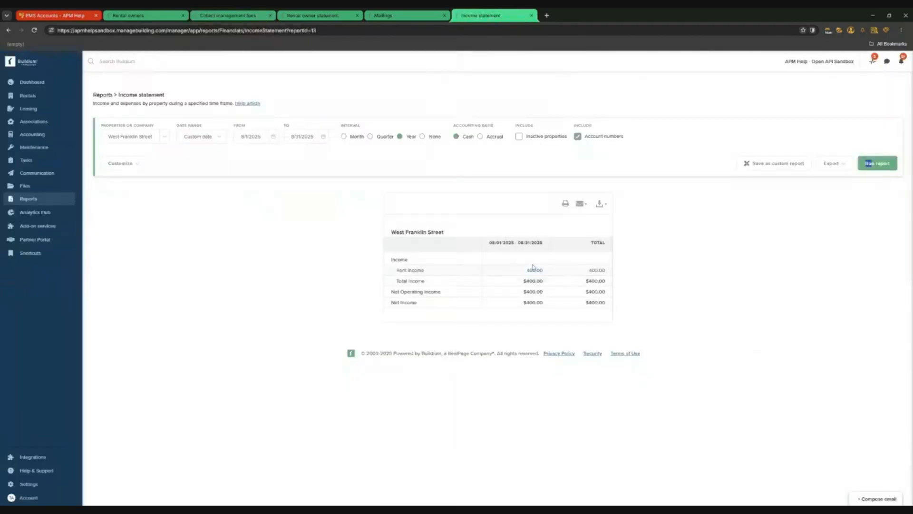
left_click(280, 15)
left_click(273, 16)
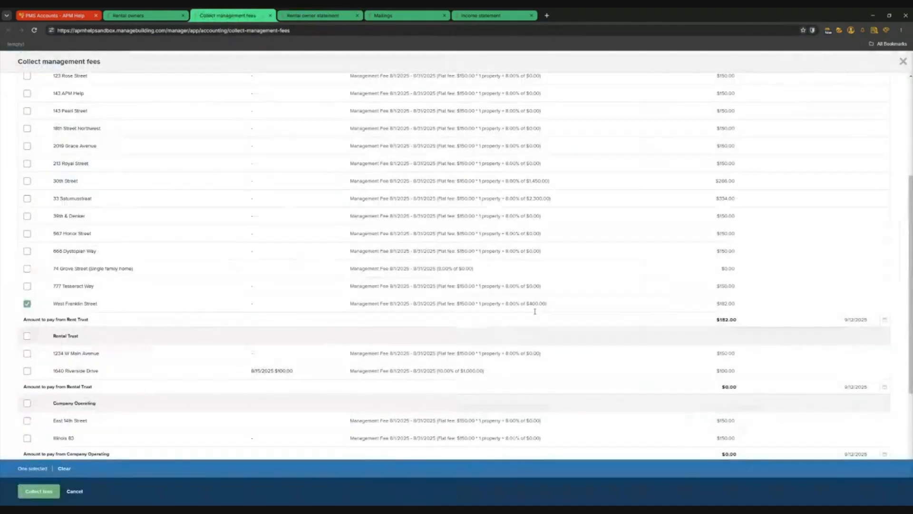
left_click(488, 17)
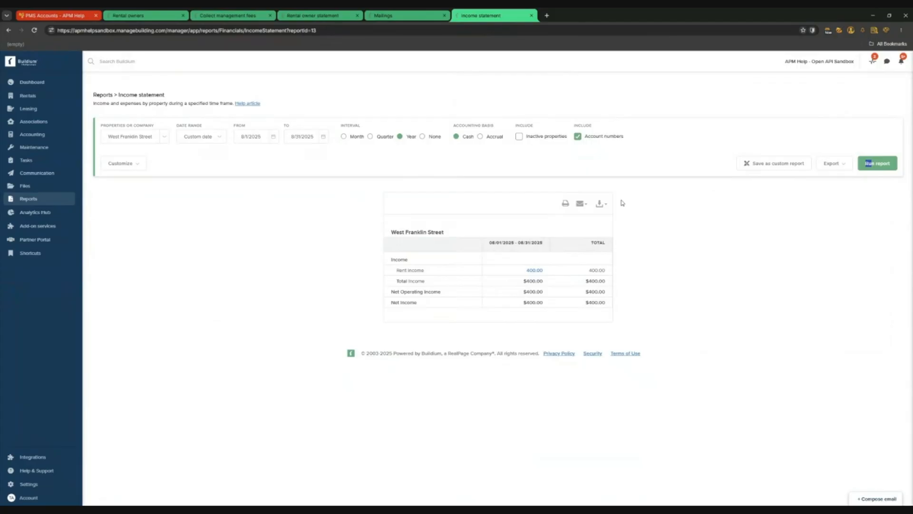
Open the Income statement detailed report and return to the management fee list.
left_click(43, 199)
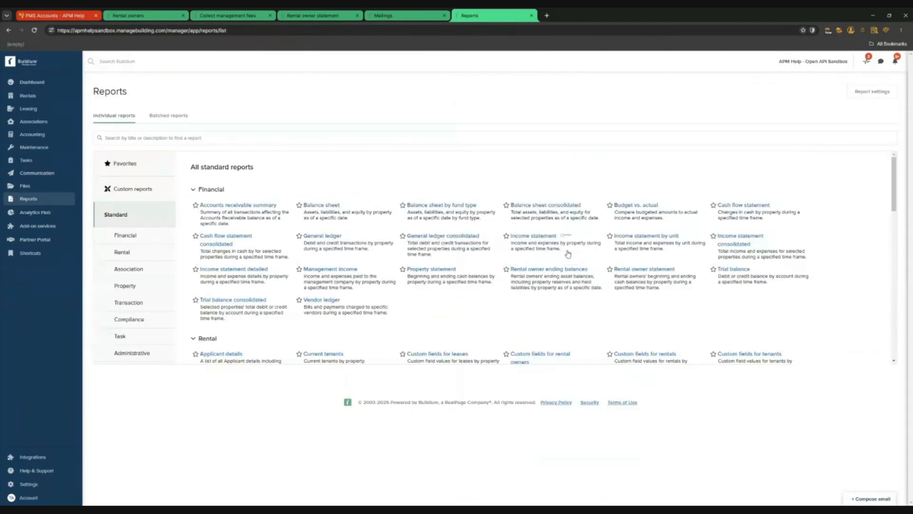
left_click(254, 270)
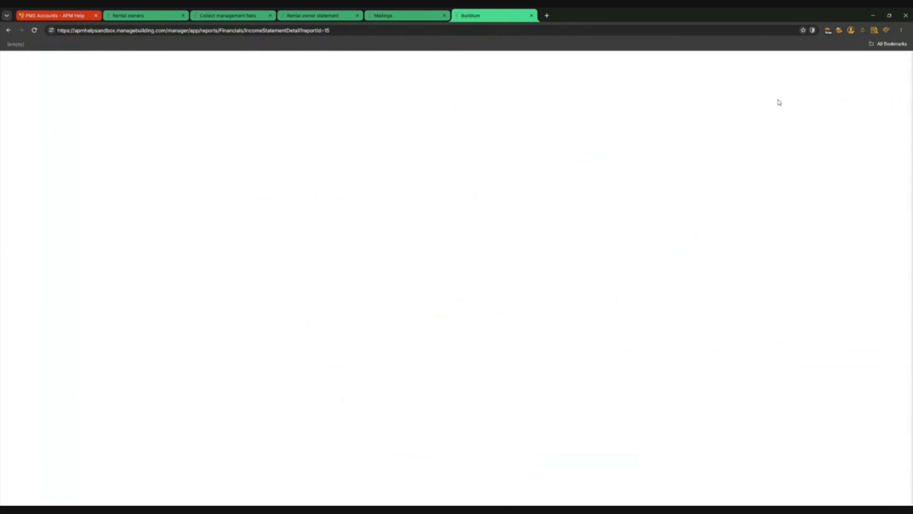
left_click(234, 17)
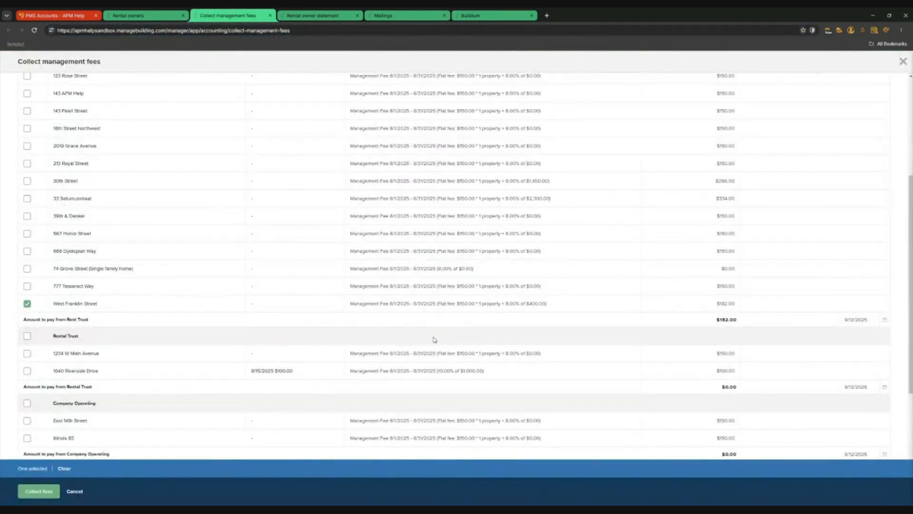
Run the detailed income statement for West Franklin Street with expenses excluded and the date range set to Last 90 Days.
left_click(485, 18)
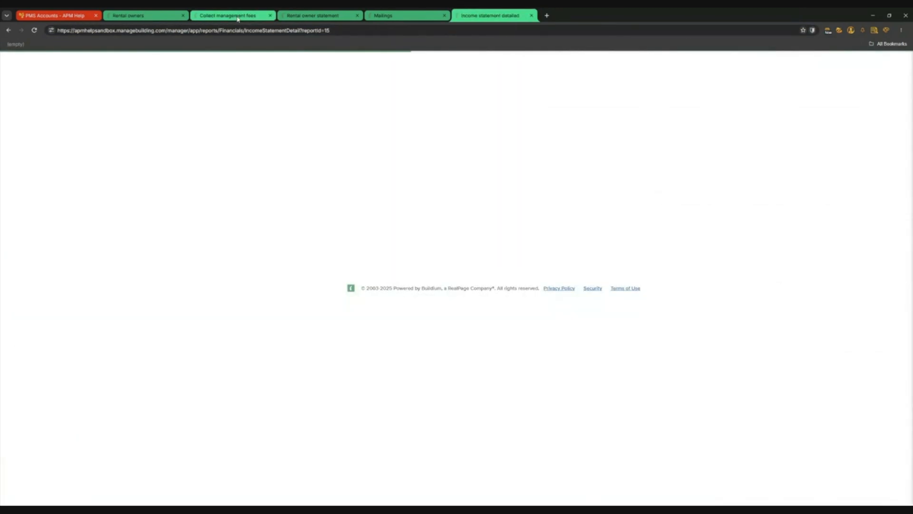
left_click(238, 18)
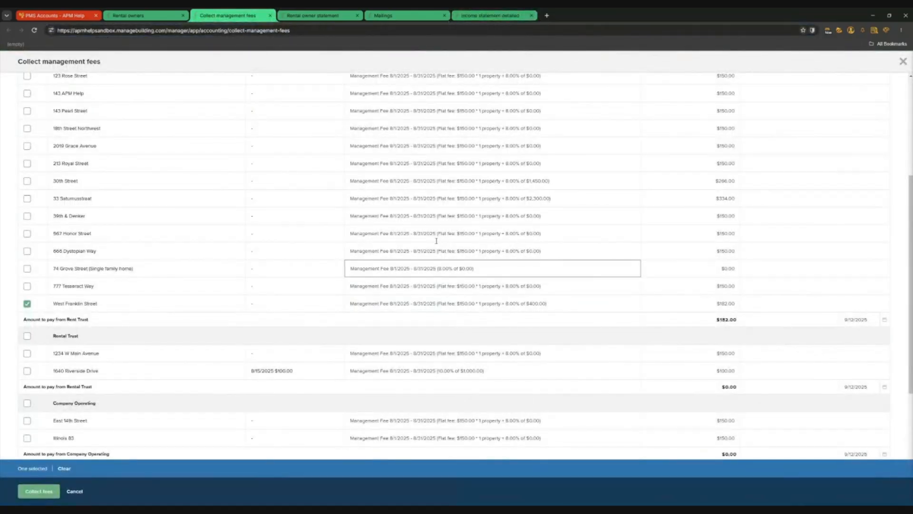
left_click(489, 15)
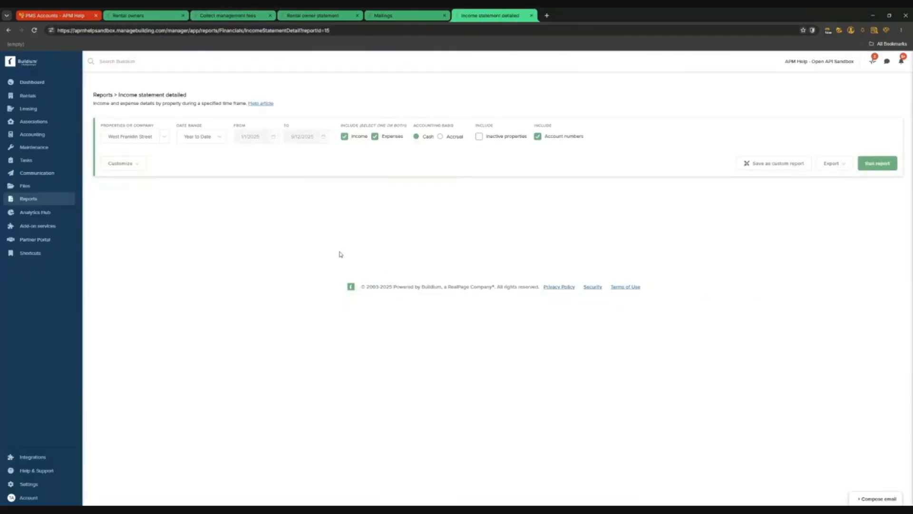
left_click(397, 134)
left_click(202, 136)
scroll(204, 188, "down", 2)
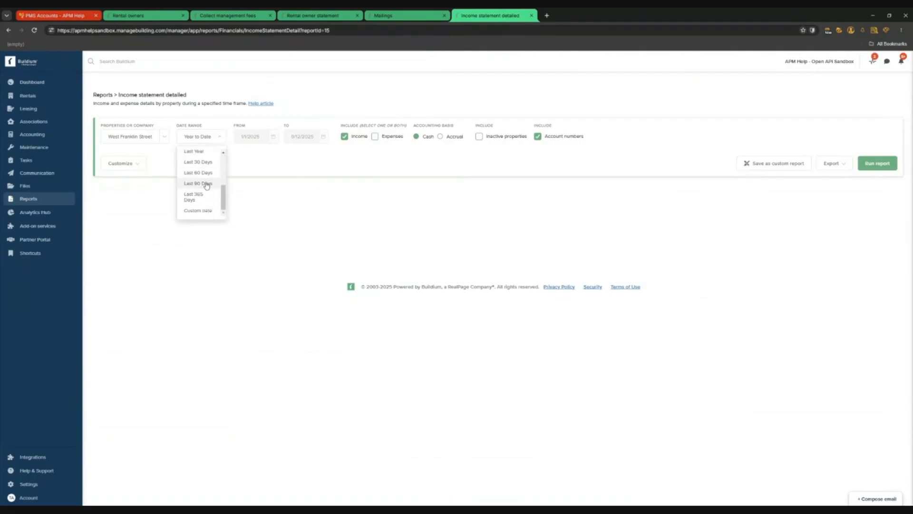
left_click(199, 183)
left_click(889, 164)
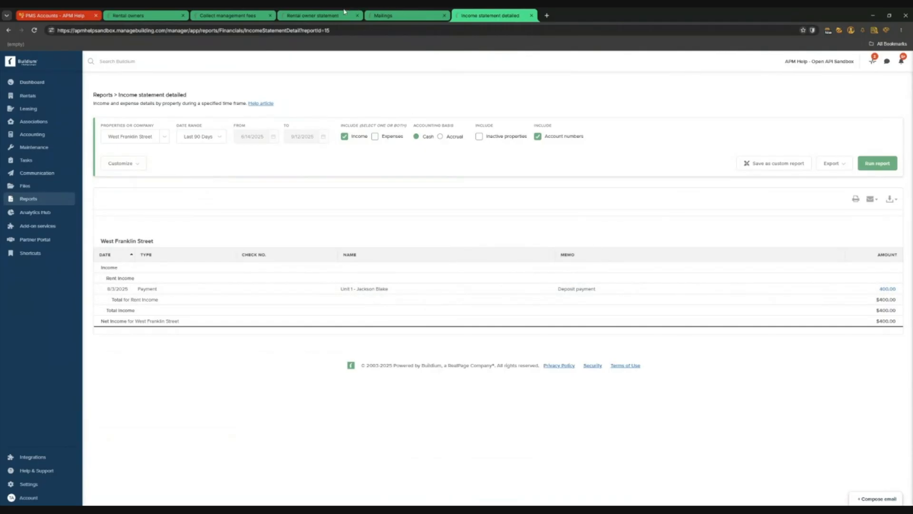
Return to the management fee list and select all properties with fees to collect.
left_click(229, 15)
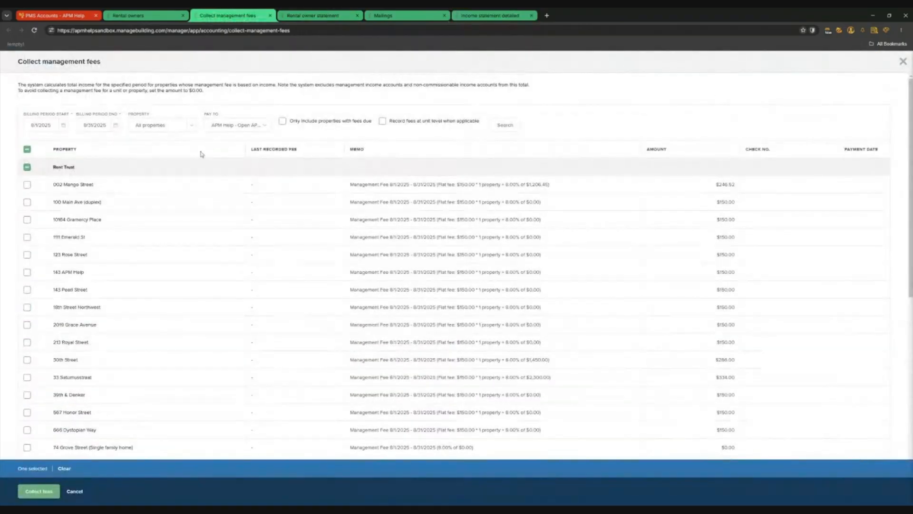
left_click(27, 150)
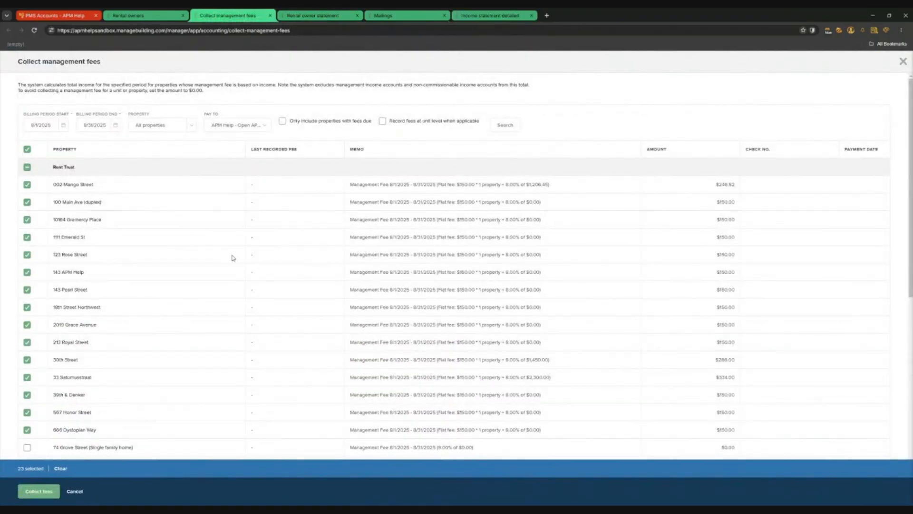
Review the selected properties' fee memos, amounts and payment totals per bank account, and close the form without collecting the fees.
scroll(320, 340, "down", 5)
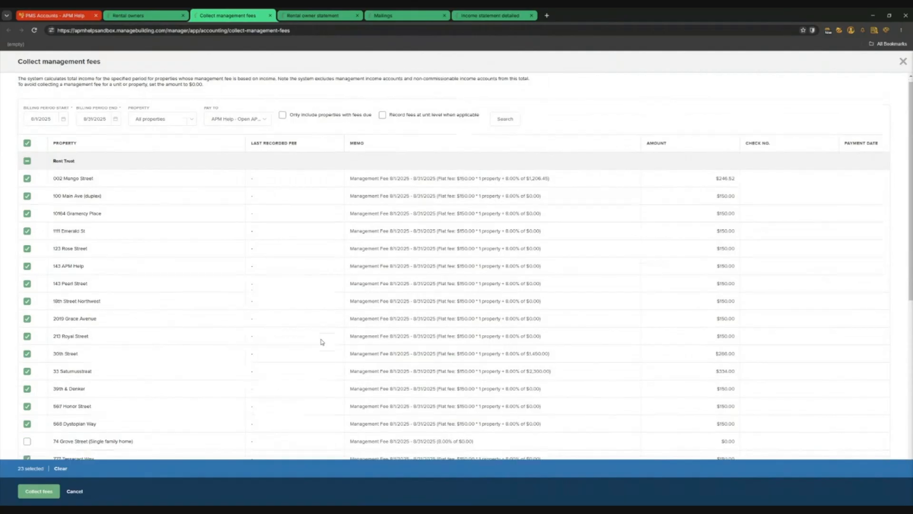
scroll(464, 364, "up", 5)
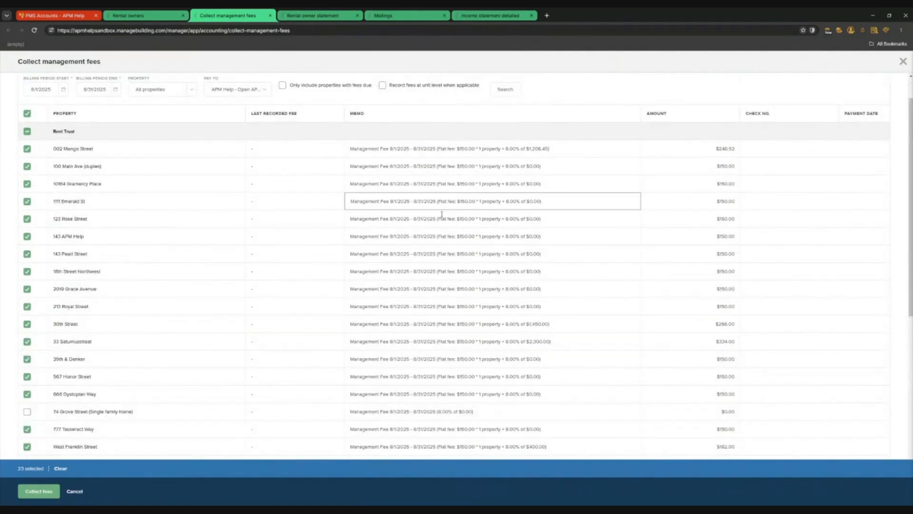
scroll(504, 394, "down", 7)
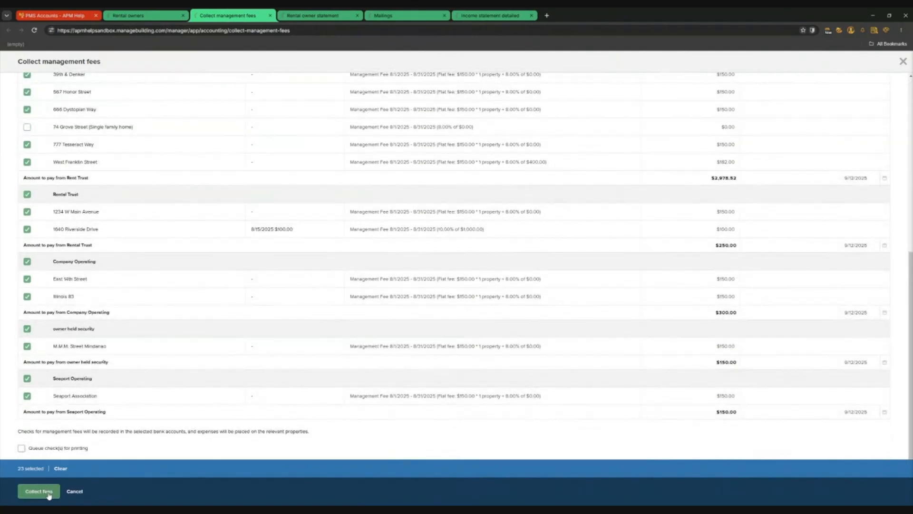
scroll(693, 292, "up", 7)
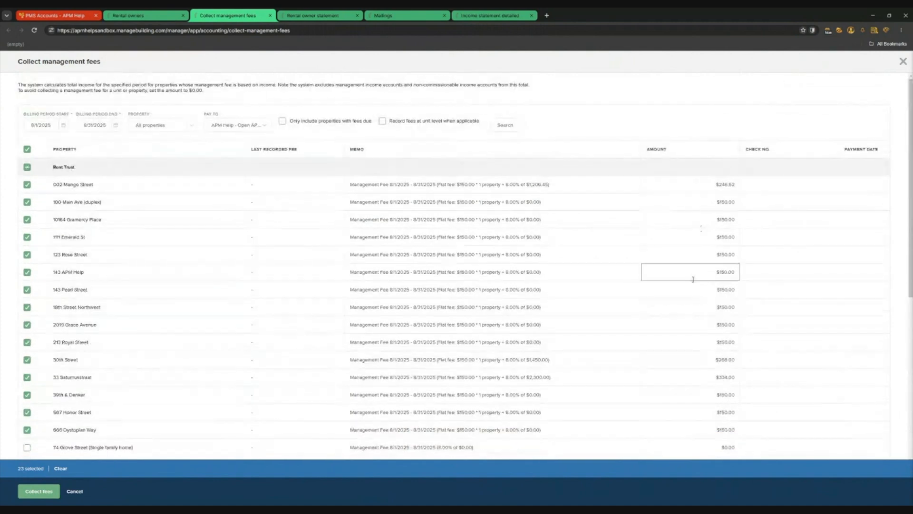
scroll(699, 228, "down", 3)
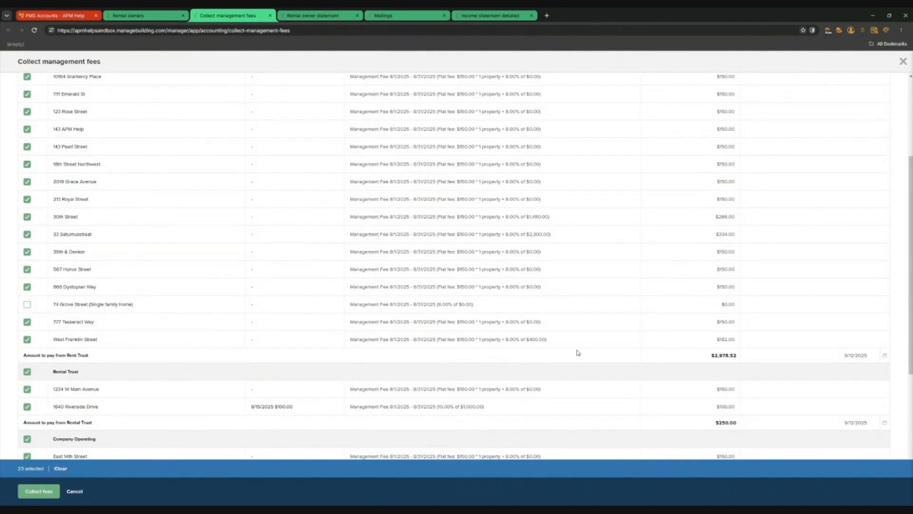
scroll(523, 328, "up", 3)
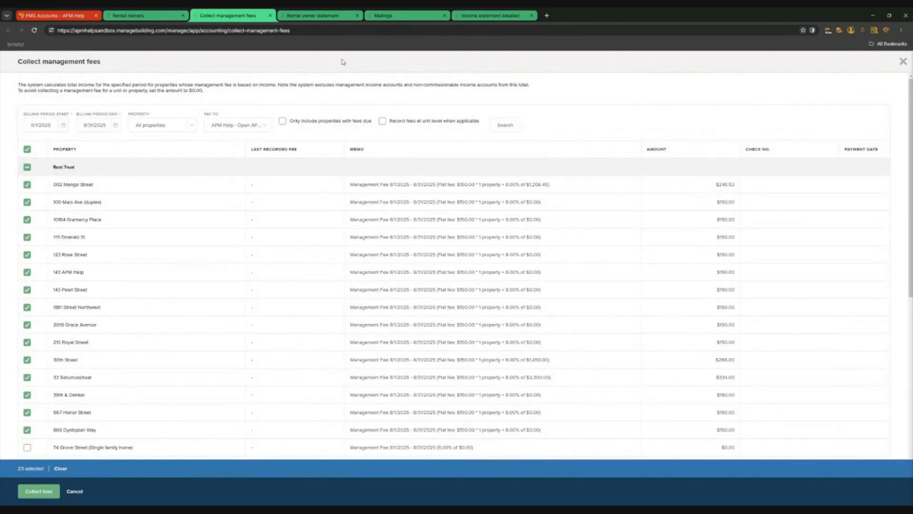
scroll(307, 252, "down", 7)
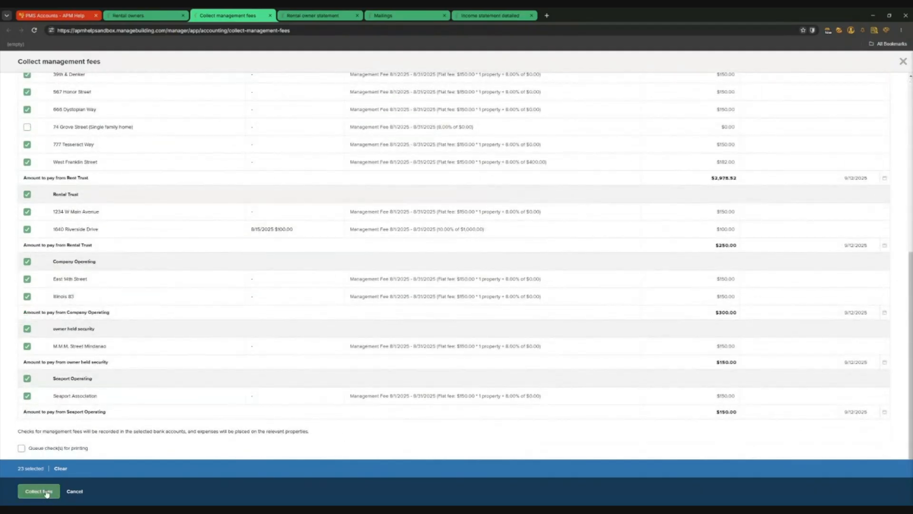
scroll(662, 227, "up", 3)
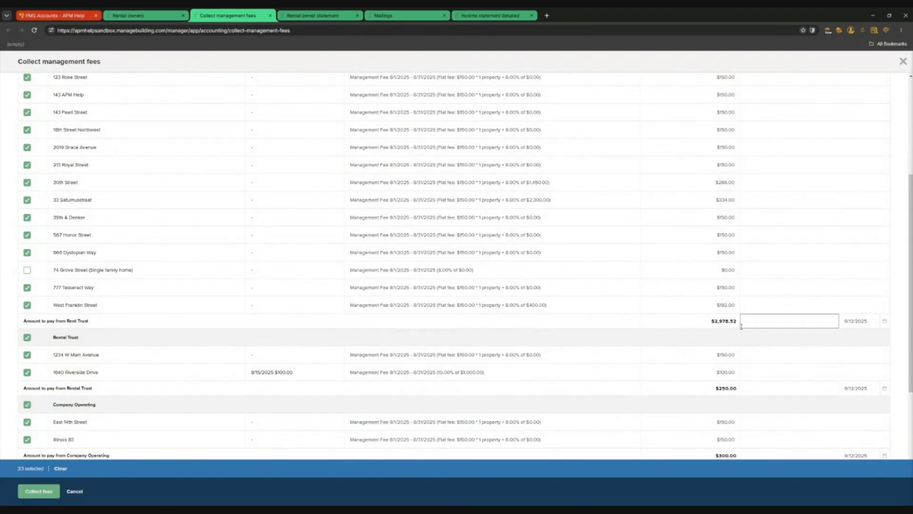
scroll(666, 316, "up", 1)
scroll(665, 316, "up", 3)
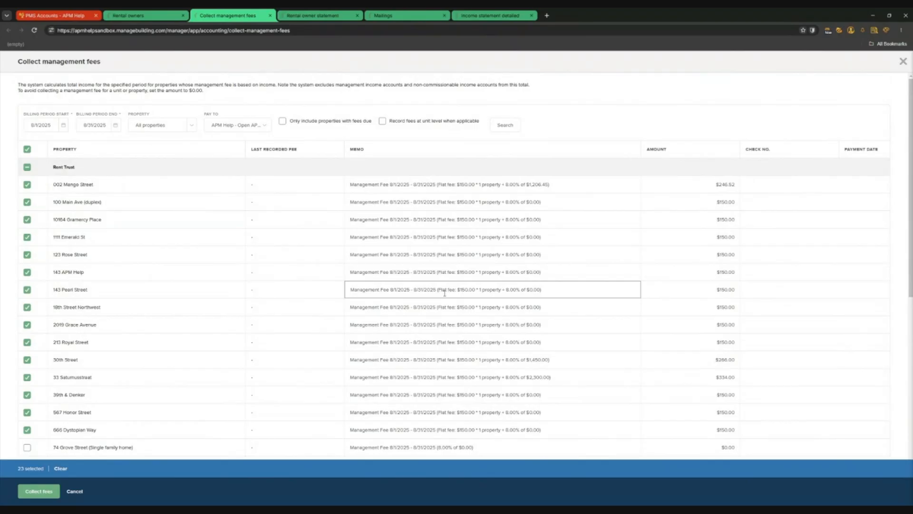
scroll(713, 362, "down", 3)
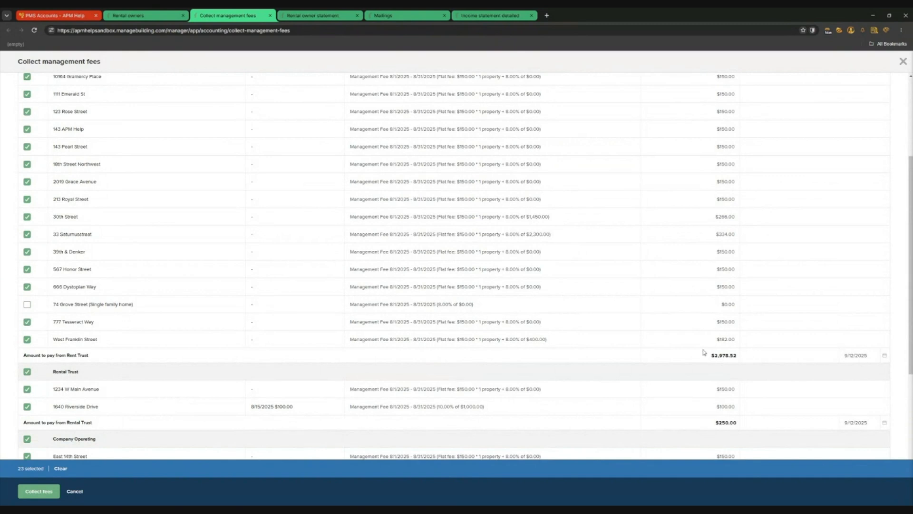
scroll(646, 320, "up", 3)
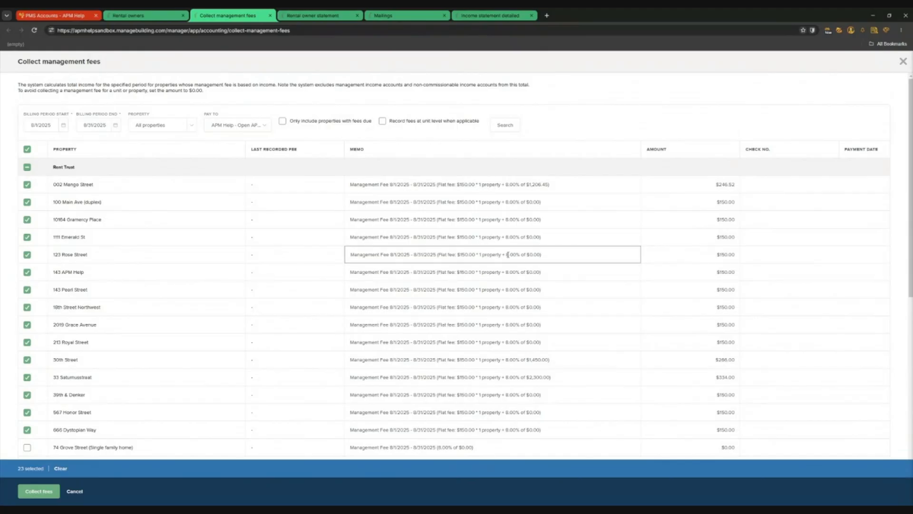
left_click(903, 62)
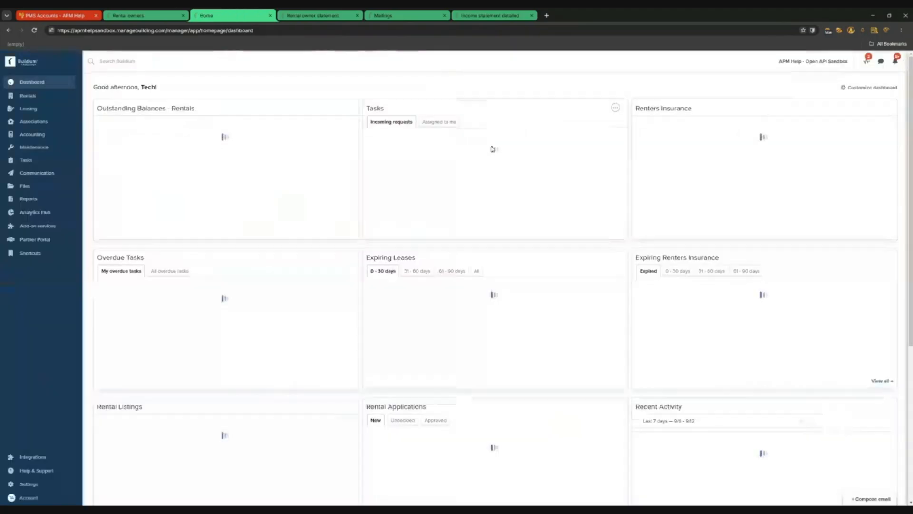
Start an owner draw by check from the rental owners list and search with All rentals selected.
left_click(152, 15)
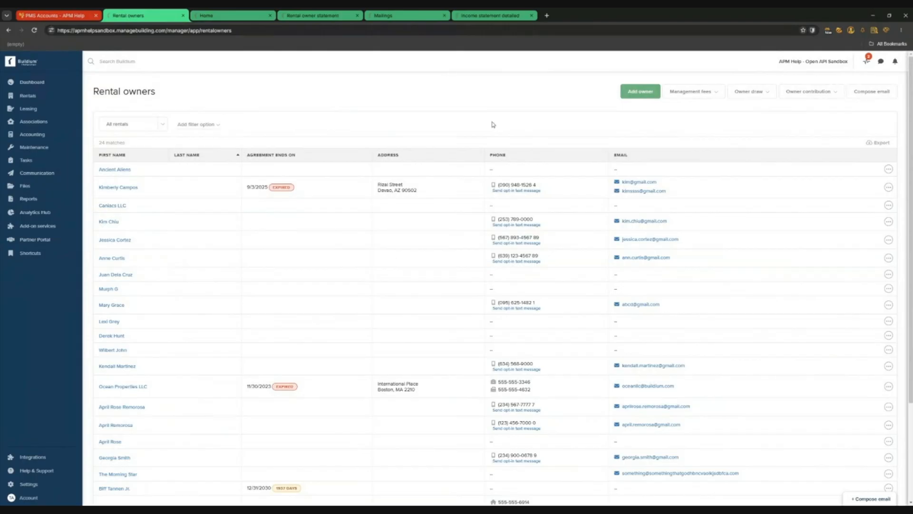
left_click(764, 97)
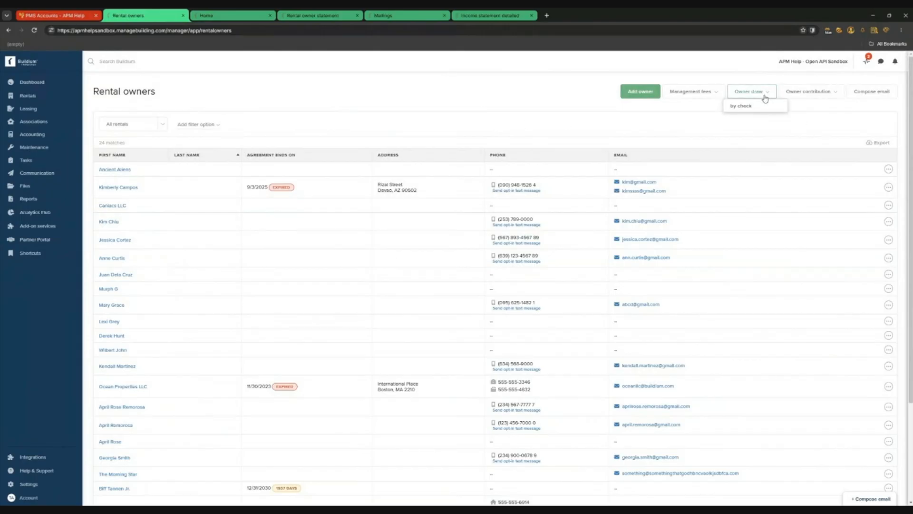
left_click(761, 107)
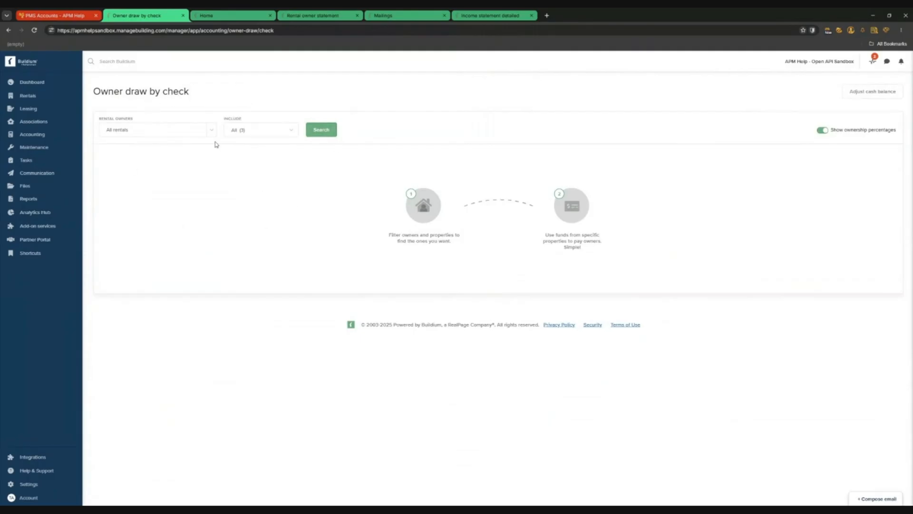
left_click(211, 130)
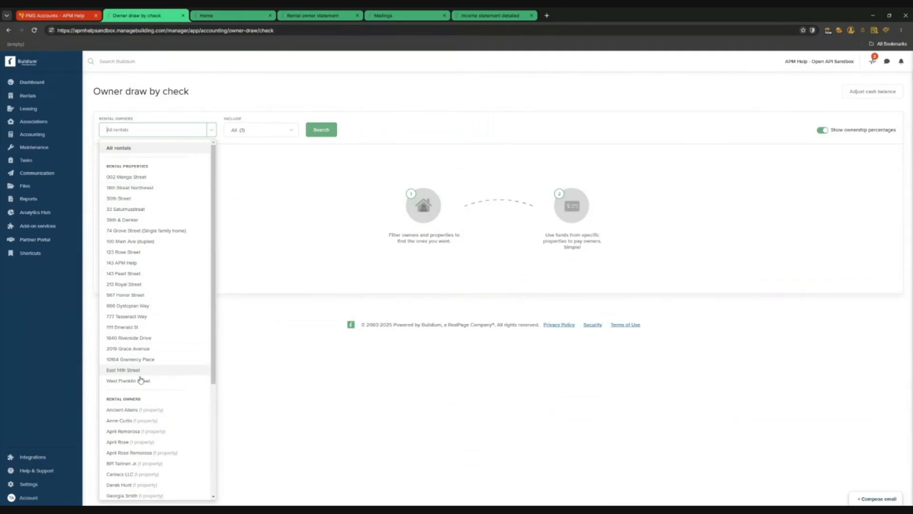
left_click(131, 149)
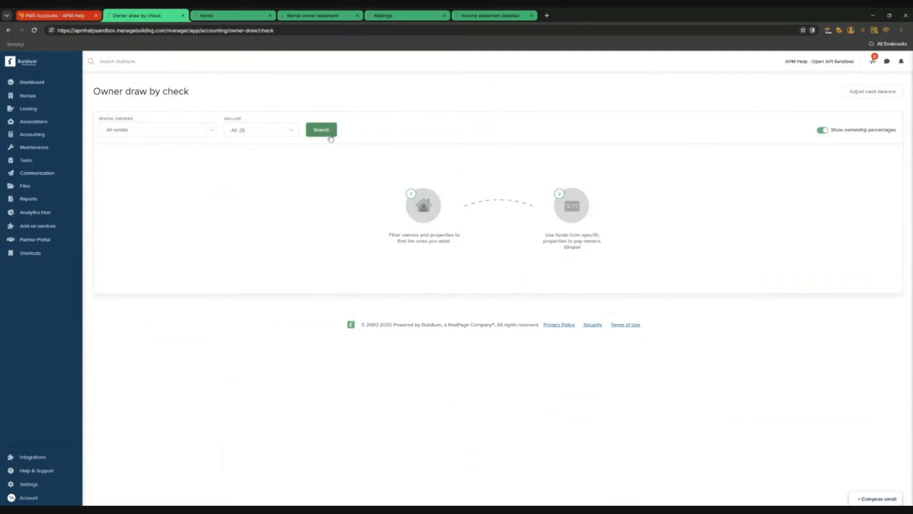
left_click(330, 137)
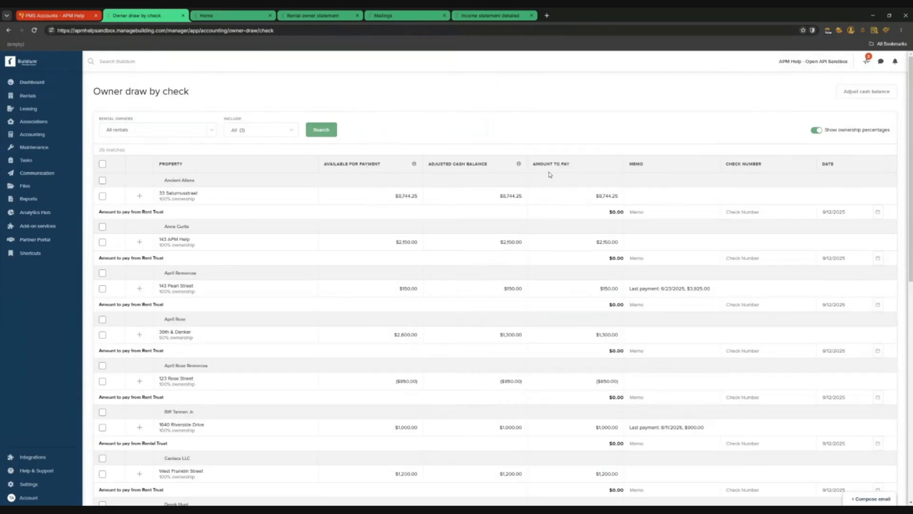
Examine how the adjusted cash balance is calculated and which adjustment options are offered for the owner draws.
mouse_move(519, 165)
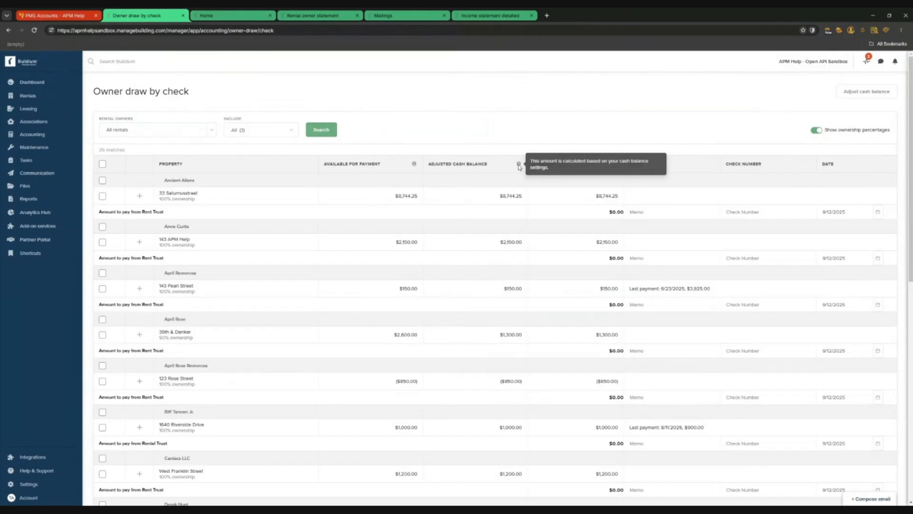
left_click(873, 97)
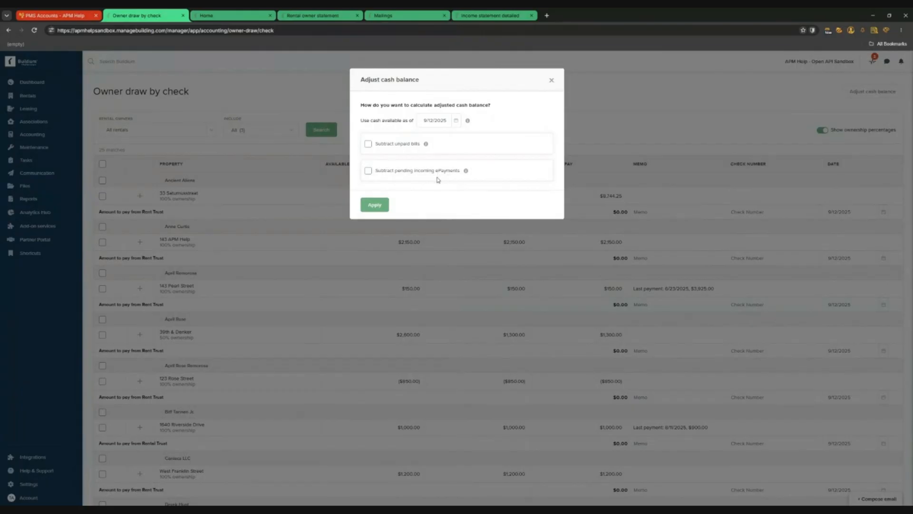
left_click(551, 80)
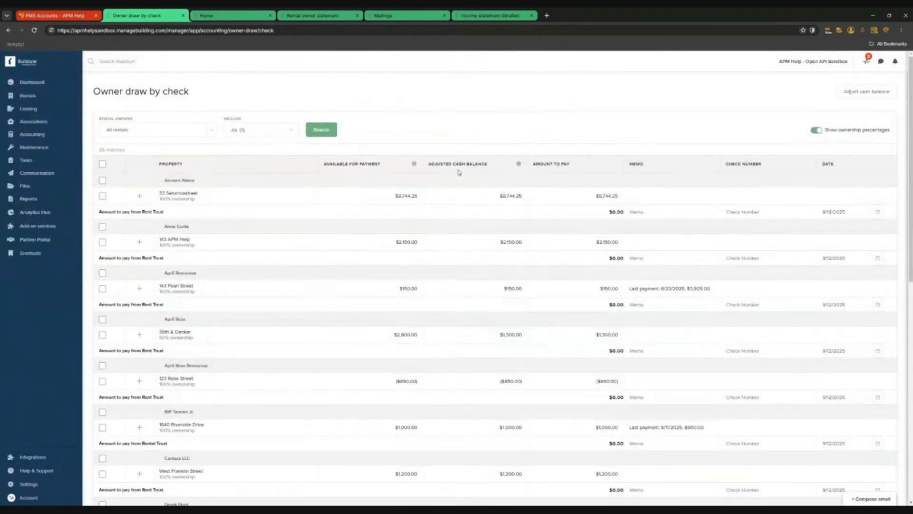
Enable subtracting pending incoming ePayments in the cash balance adjustment, check the unpaid bills option, and close the dialog without applying.
left_click(867, 92)
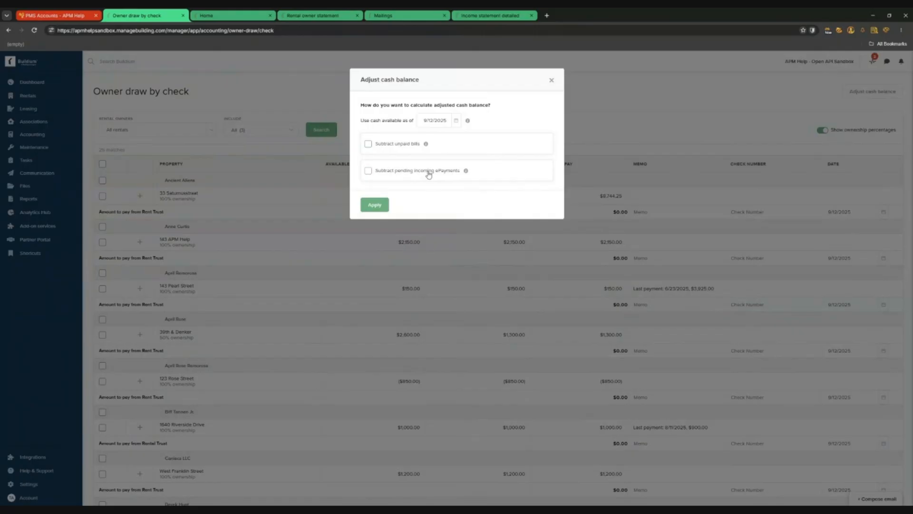
left_click(376, 174)
mouse_move(408, 148)
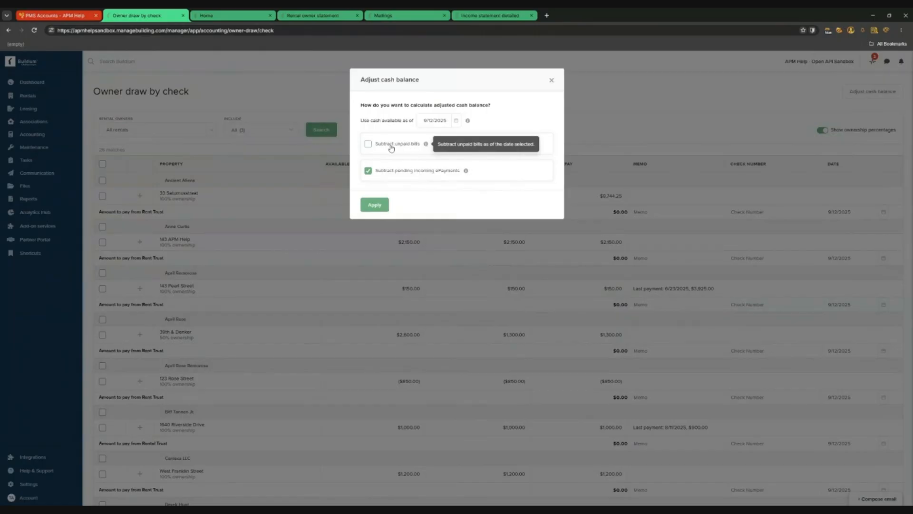
left_click(551, 80)
mouse_move(32, 134)
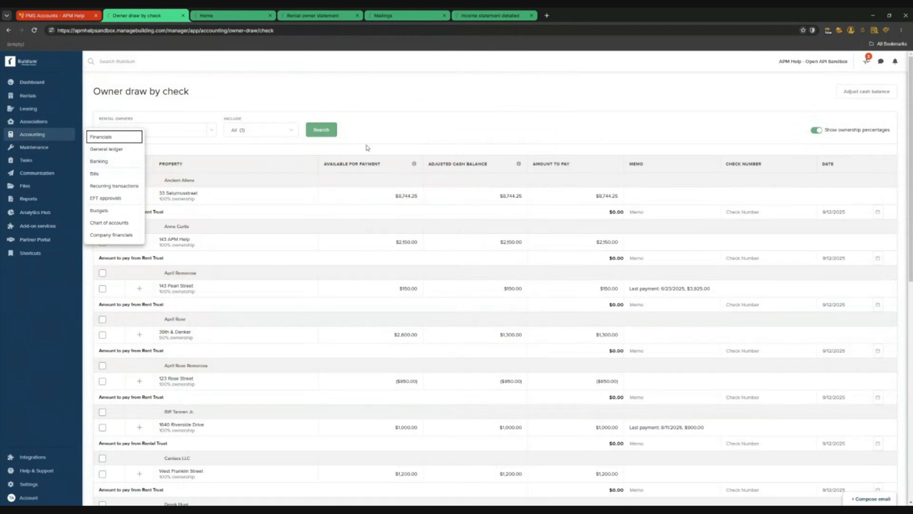
Open the cash balance adjustment and check the date choices for the available cash.
left_click(862, 94)
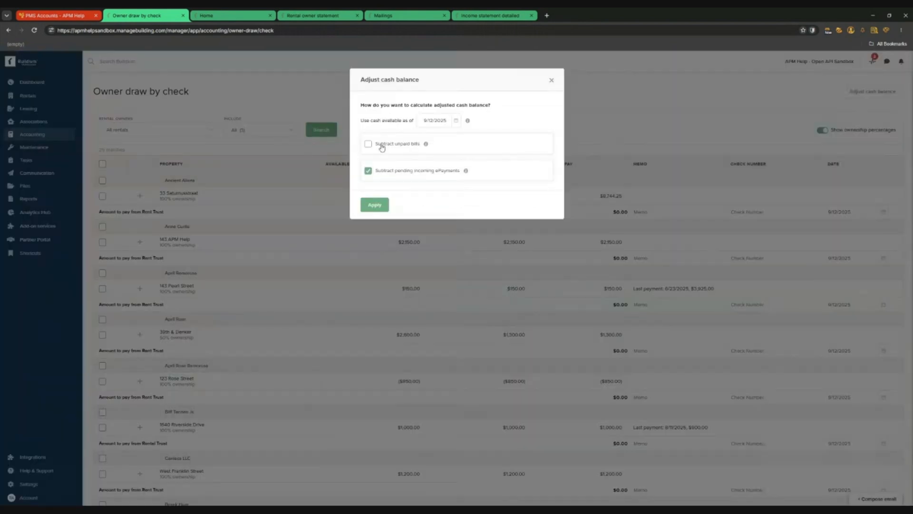
mouse_move(407, 148)
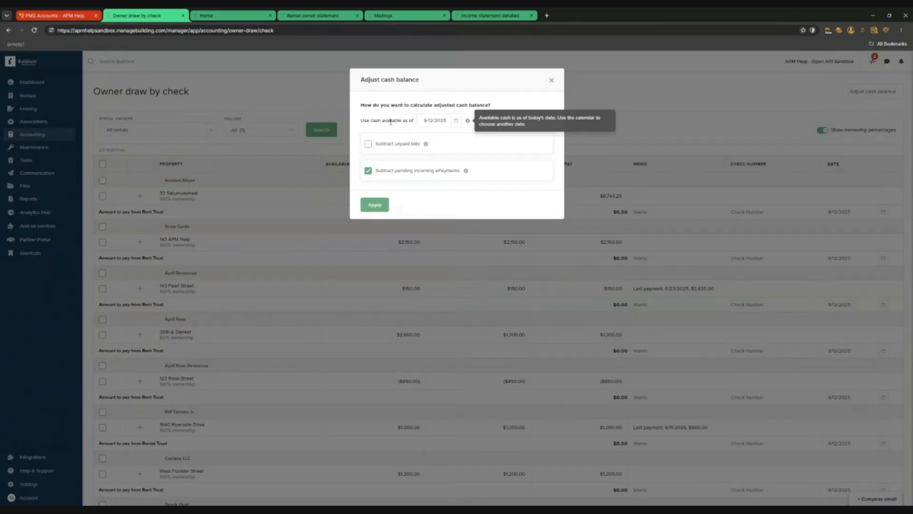
left_click(456, 122)
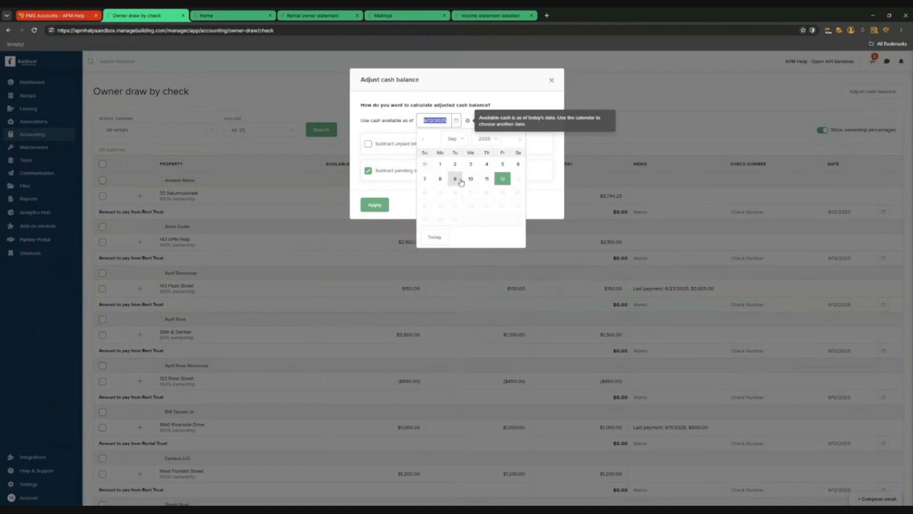
Examine the date range and available-for-payment figures on the West Franklin Street rental owner statement, and return to the owner draw.
left_click(310, 18)
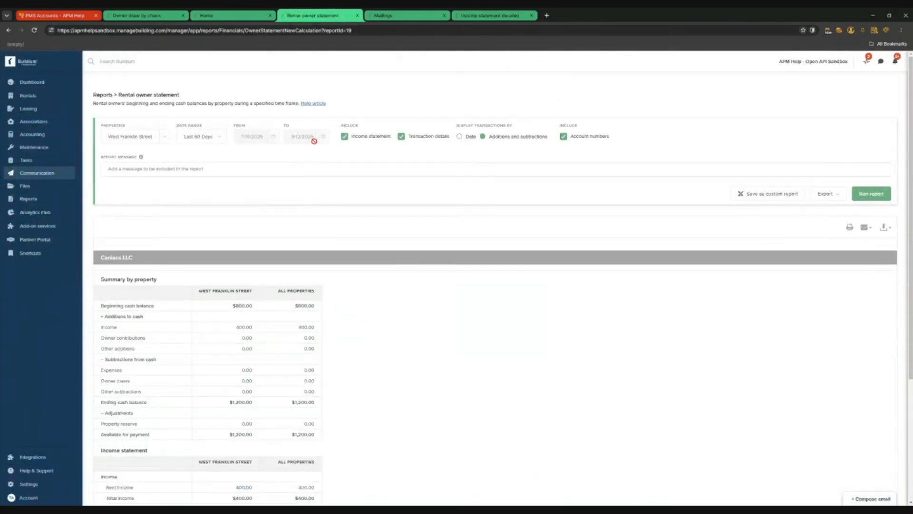
left_click(214, 137)
scroll(257, 416, "down", 1)
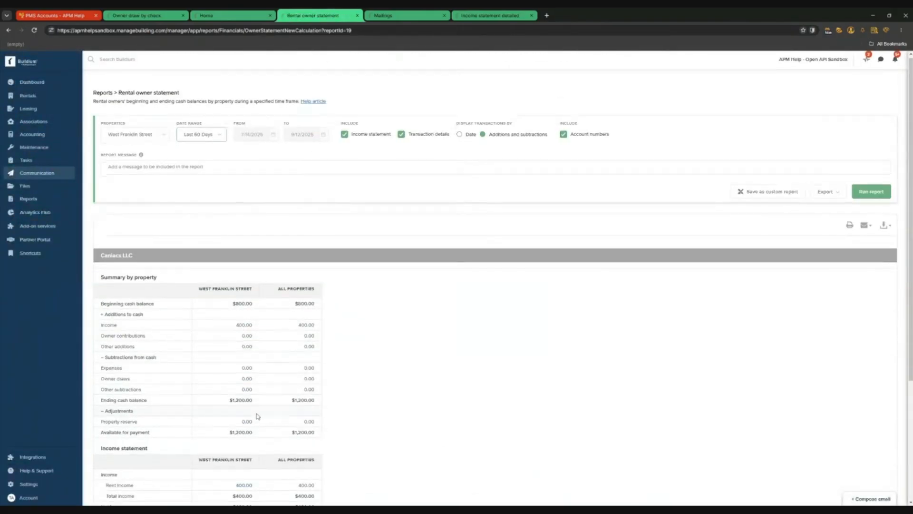
scroll(257, 416, "down", 3)
scroll(248, 298, "up", 3)
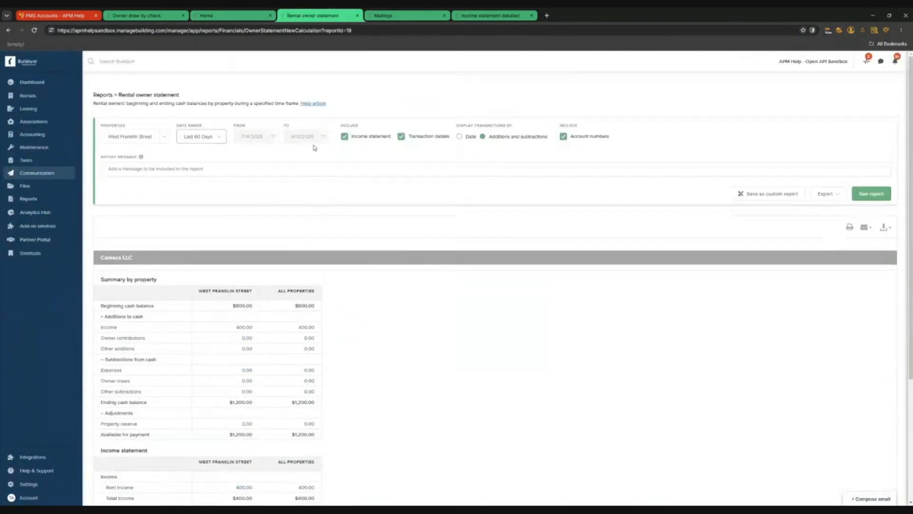
left_click(138, 15)
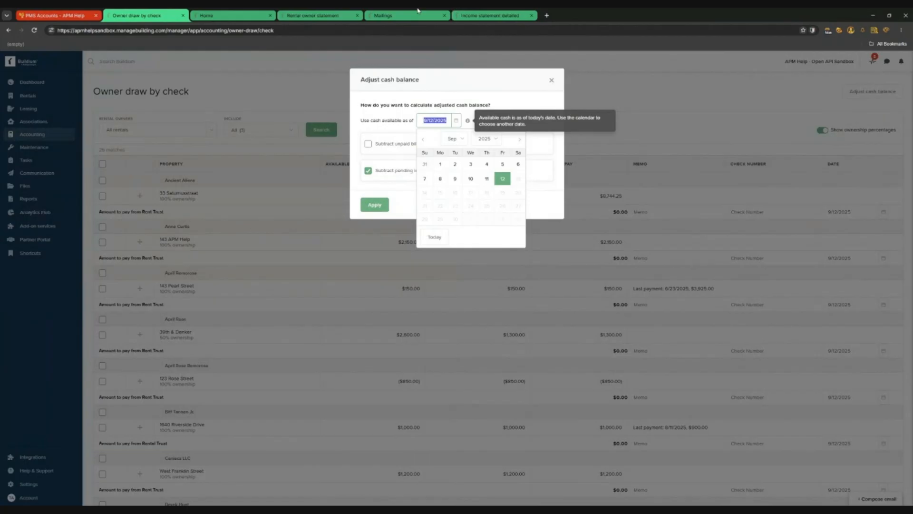
Switch the West Franklin Street rental owner statement to a custom date range ending 2/13/2025 and run the report.
left_click(312, 15)
left_click(218, 138)
scroll(202, 190, "down", 5)
left_click(202, 209)
left_click(303, 138)
left_click(291, 156)
double_click(290, 156)
left_click(291, 156)
left_click(290, 156)
left_click(291, 156)
left_click(291, 156)
left_click(291, 156)
left_click(291, 156)
left_click(402, 157)
left_click(402, 157)
left_click(364, 209)
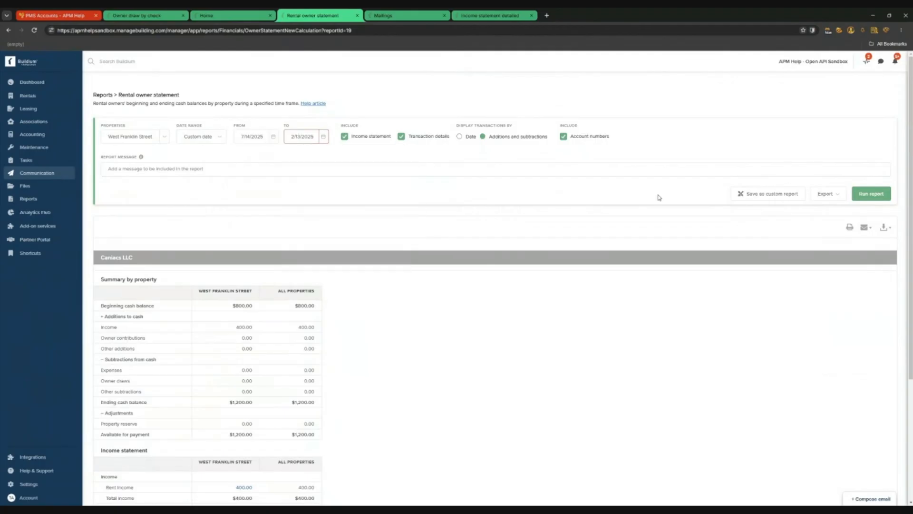
left_click(870, 194)
Set the rental owner statement's start date to 12/4/2024 and run the report again.
left_click(273, 137)
left_click(241, 156)
left_click(241, 156)
left_click(241, 155)
left_click(241, 156)
left_click(240, 156)
left_click(241, 155)
left_click(241, 156)
left_click(295, 180)
triple_click(870, 193)
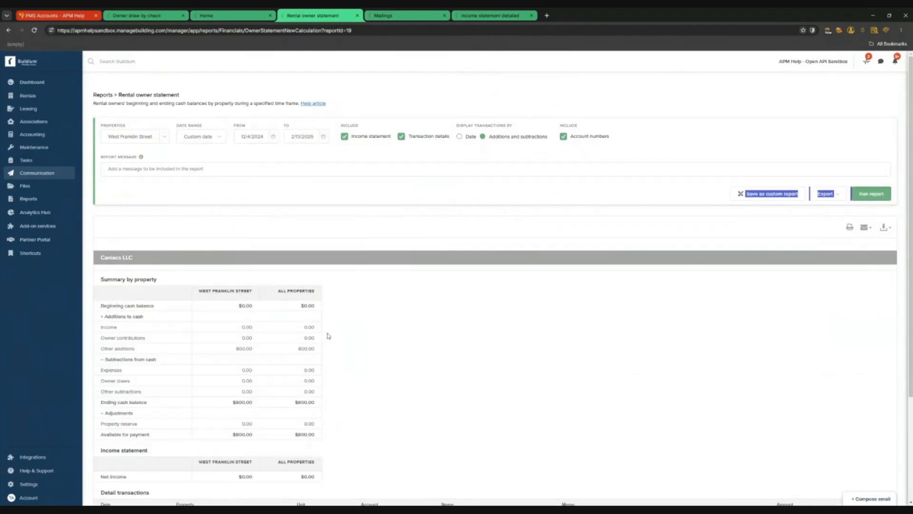
Review the statement's cash summary, then set the owner draw's cash available date to 2/13/2025 and apply the adjustment.
scroll(330, 336, "down", 3)
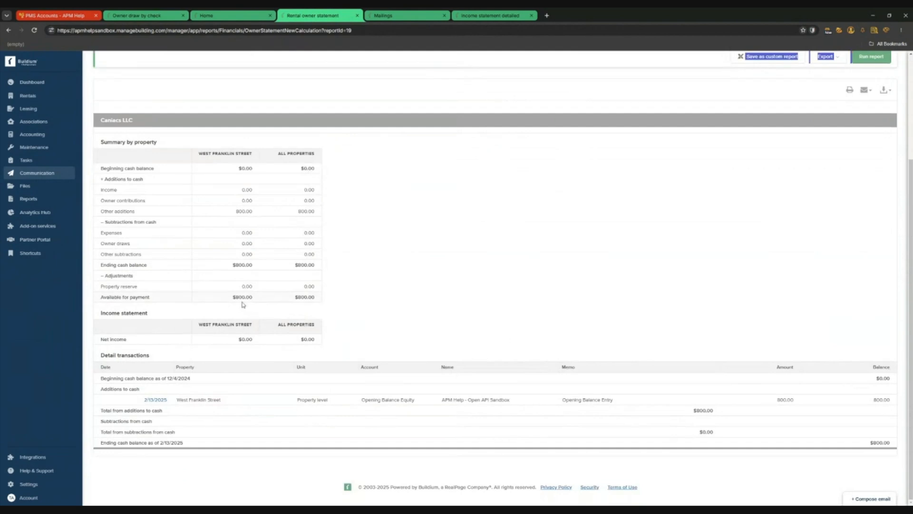
scroll(248, 303, "up", 3)
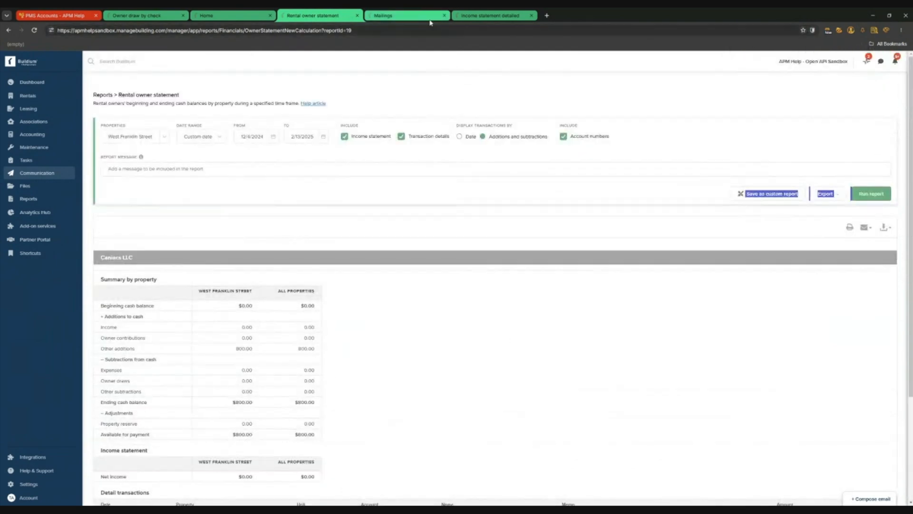
left_click(166, 18)
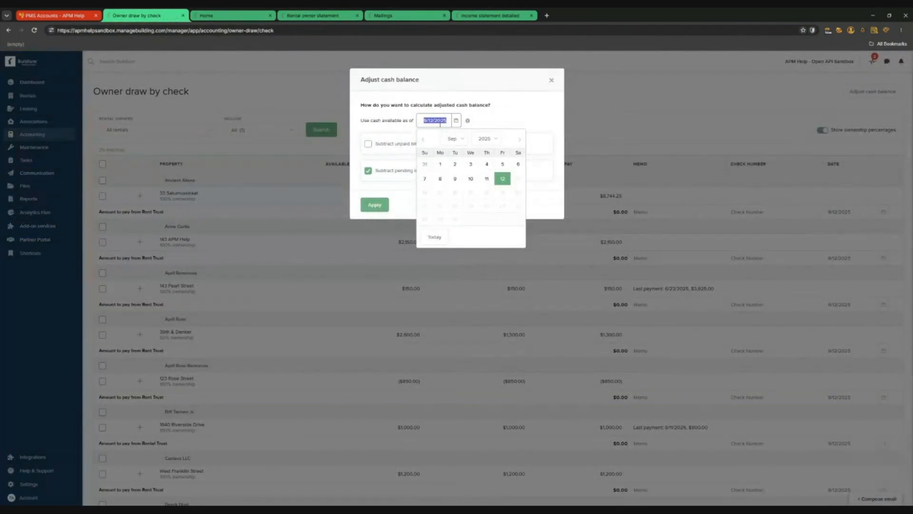
type("2/13/2025")
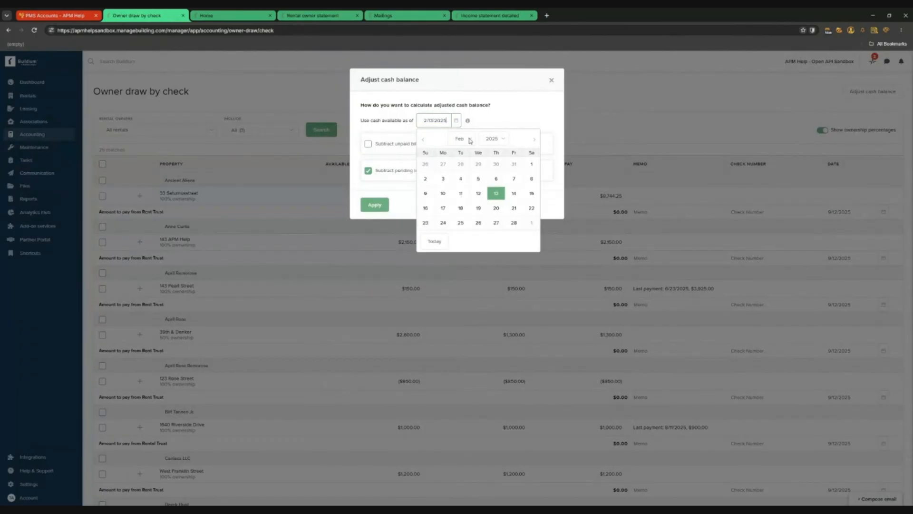
left_click(428, 103)
left_click(371, 205)
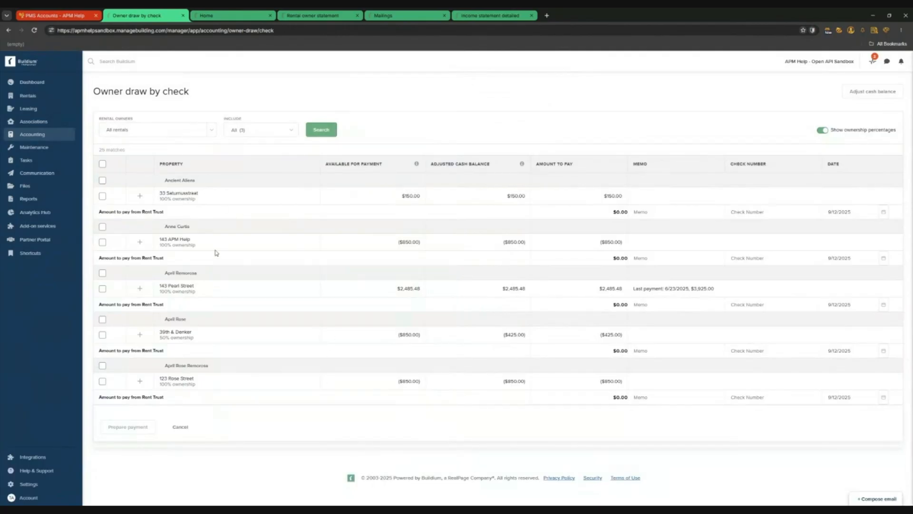
Filter the owner draw by check list to West Franklin Street and search.
left_click(180, 129)
type("wes")
left_click(142, 168)
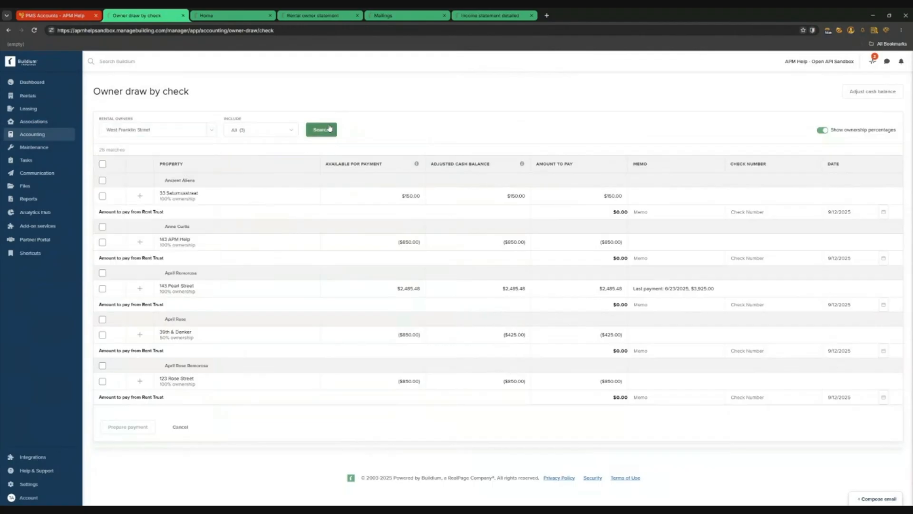
left_click(318, 135)
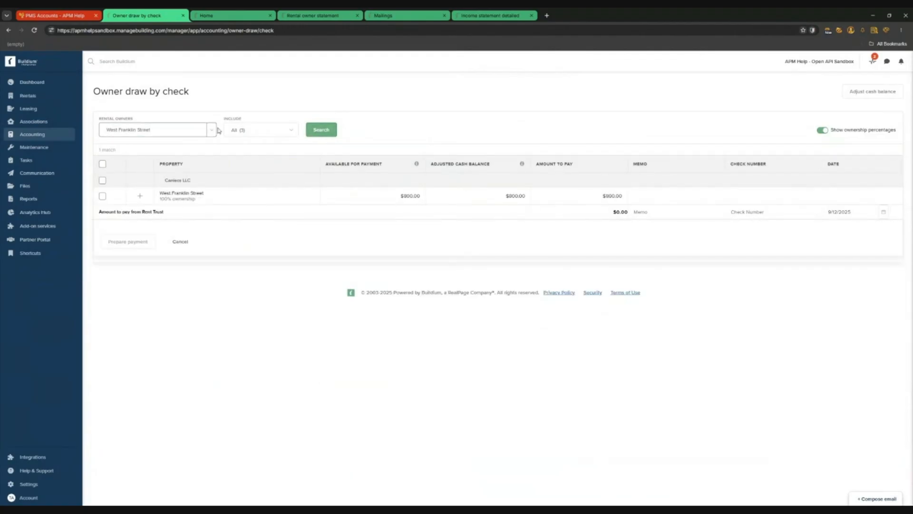
Compare the owner draw's cash adjustment date and balance with the available-for-payment amount on the rental owner statement.
left_click(888, 94)
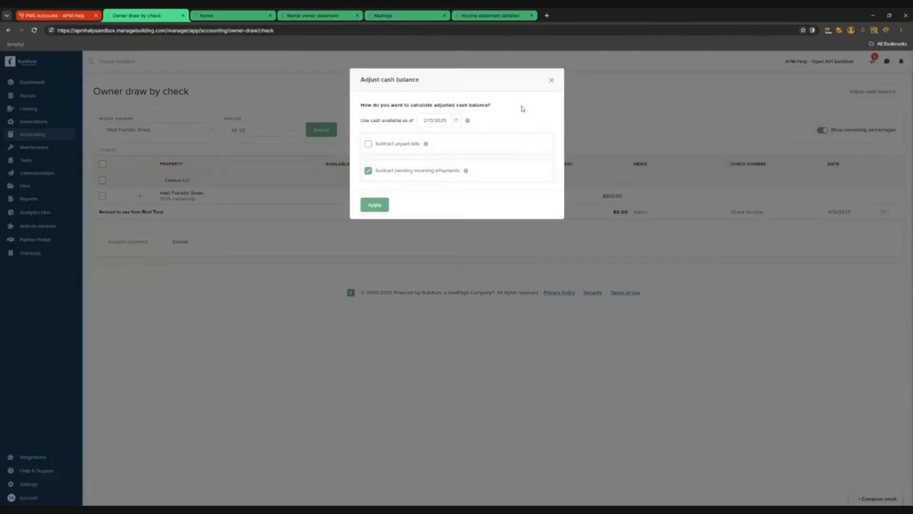
left_click(552, 80)
left_click(314, 15)
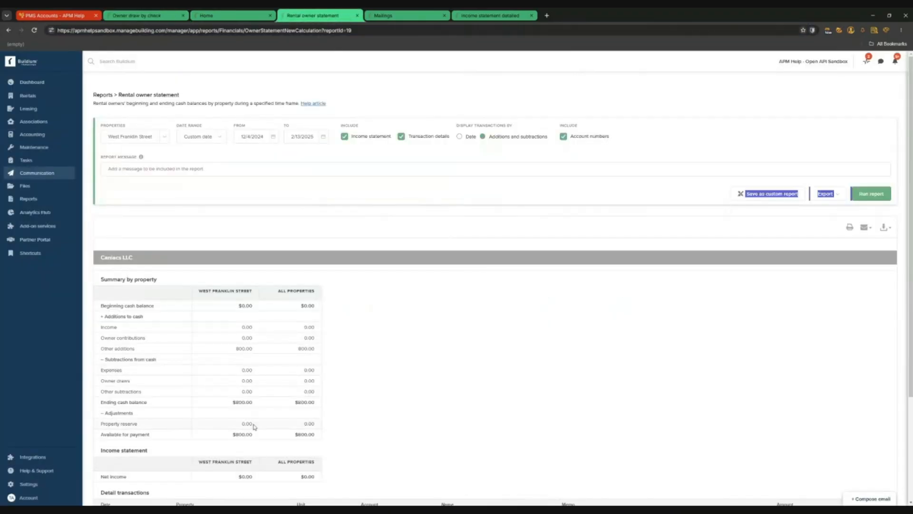
scroll(255, 427, "down", 3)
scroll(247, 304, "up", 3)
left_click(140, 15)
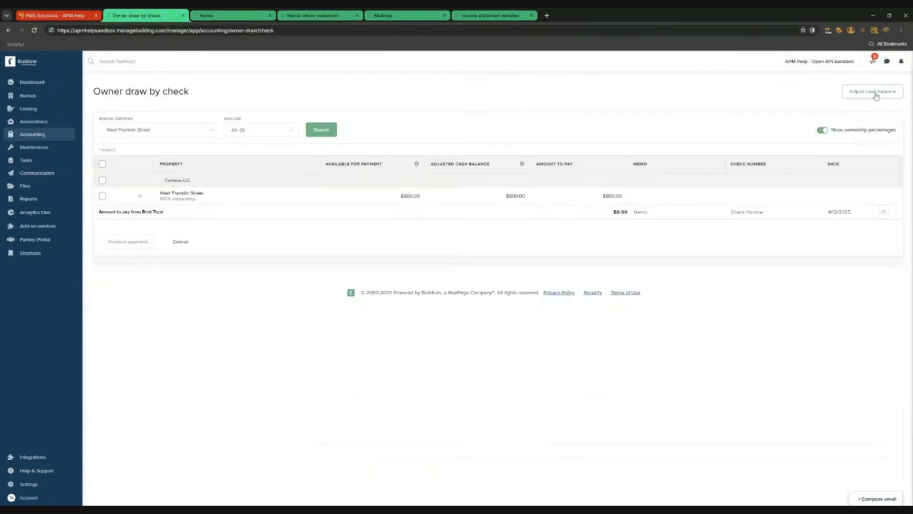
Choose 9/8/2025 as the cash available date in the cash balance adjustment.
left_click(873, 91)
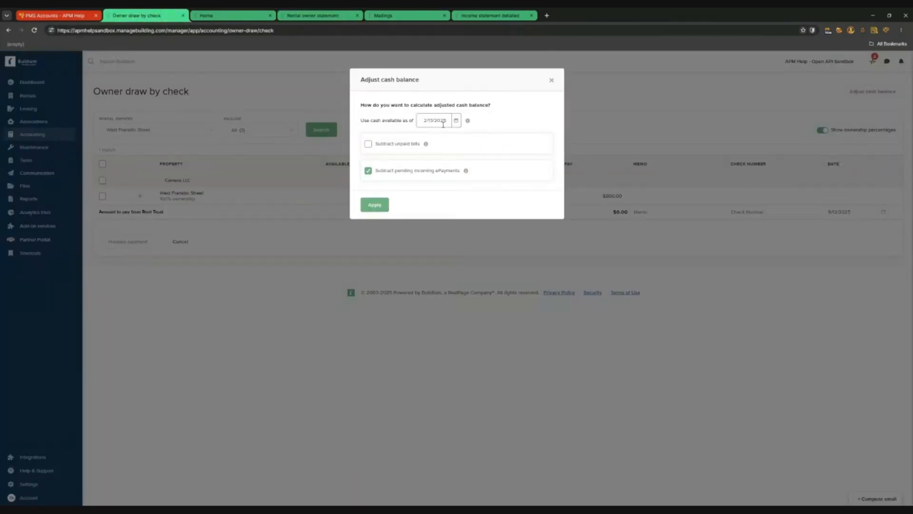
left_click(456, 121)
left_click(533, 142)
left_click(533, 144)
left_click(533, 144)
left_click(533, 143)
left_click(532, 144)
left_click(457, 121)
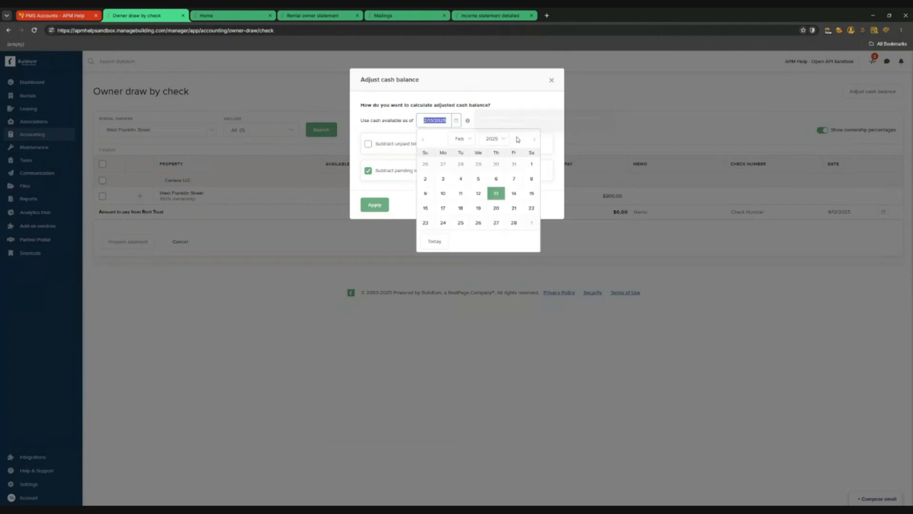
left_click(534, 139)
left_click(534, 140)
left_click(534, 140)
left_click(534, 140)
left_click(534, 140)
left_click(534, 140)
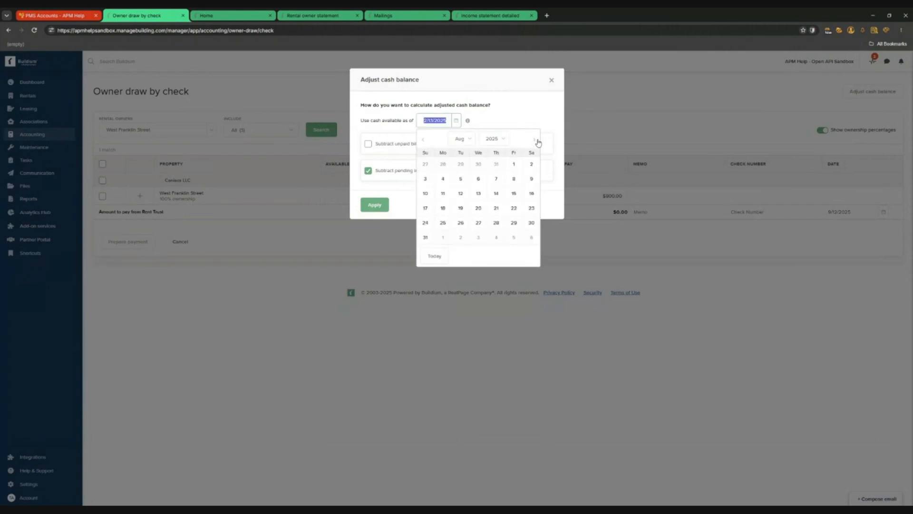
left_click(536, 142)
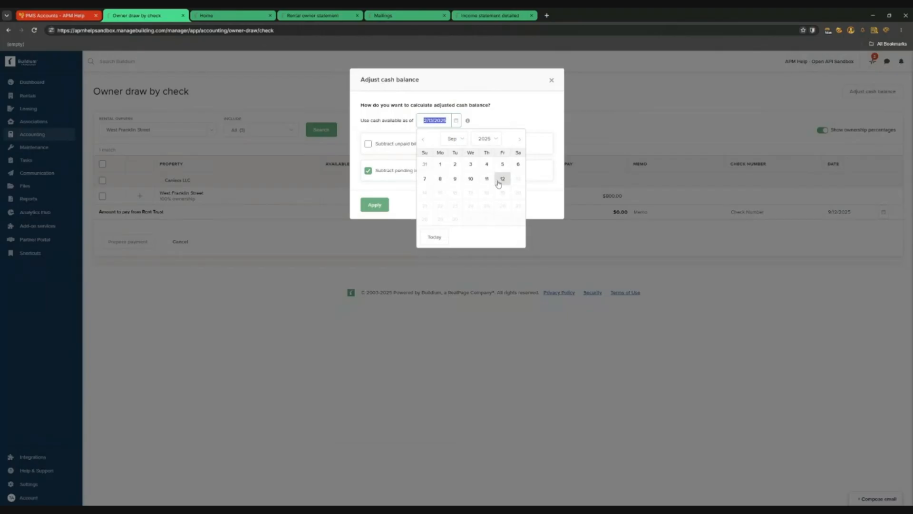
left_click(440, 178)
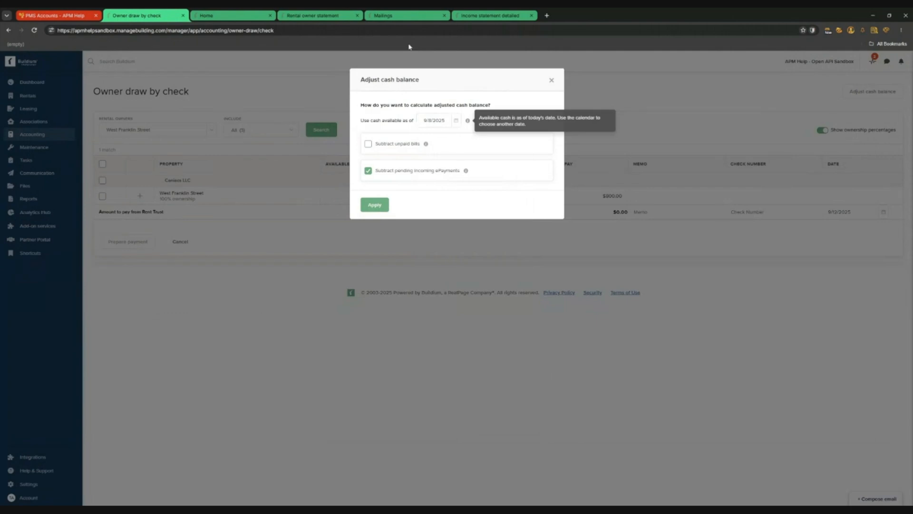
Reset the cash available date to today, 9/12/2025, and apply the cash balance adjustment.
left_click(310, 15)
left_click(456, 122)
left_click(434, 237)
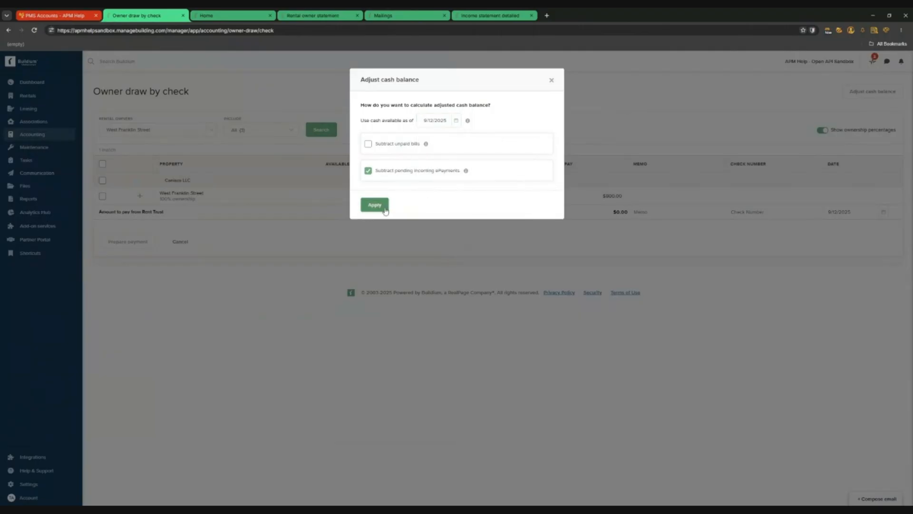
left_click(455, 122)
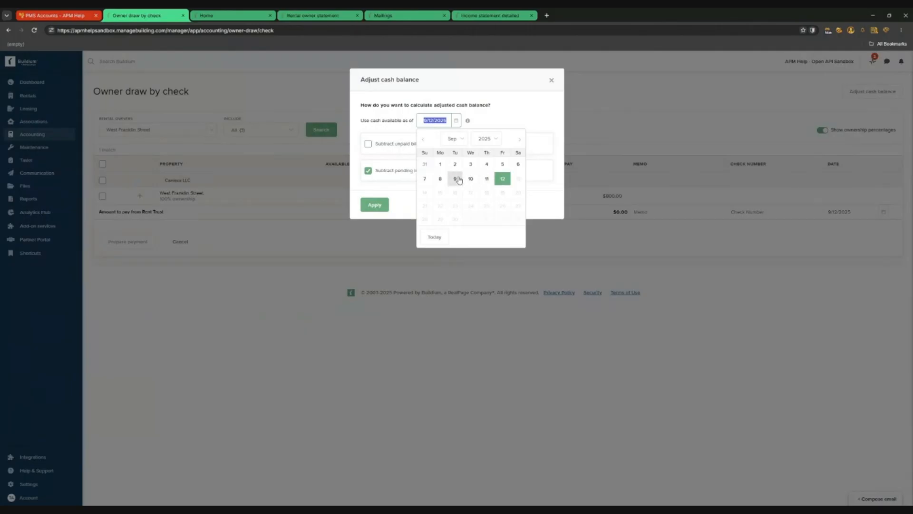
left_click(495, 113)
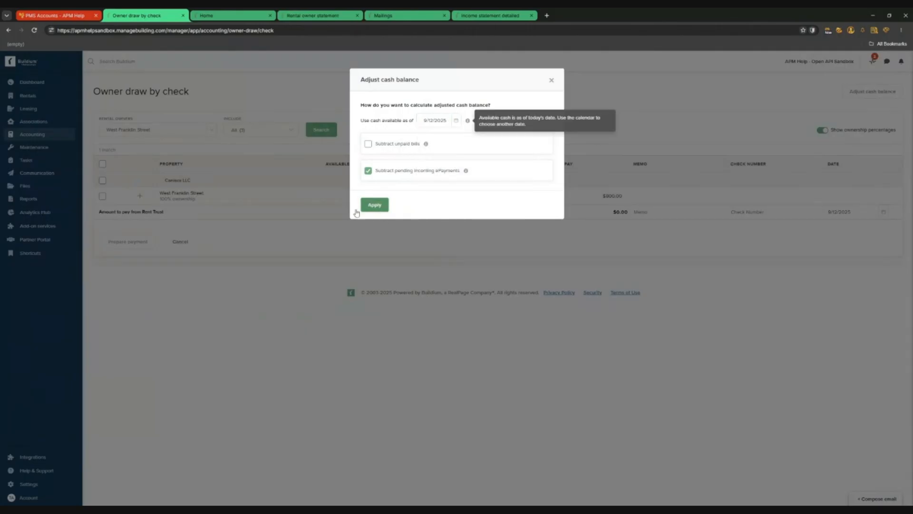
left_click(374, 204)
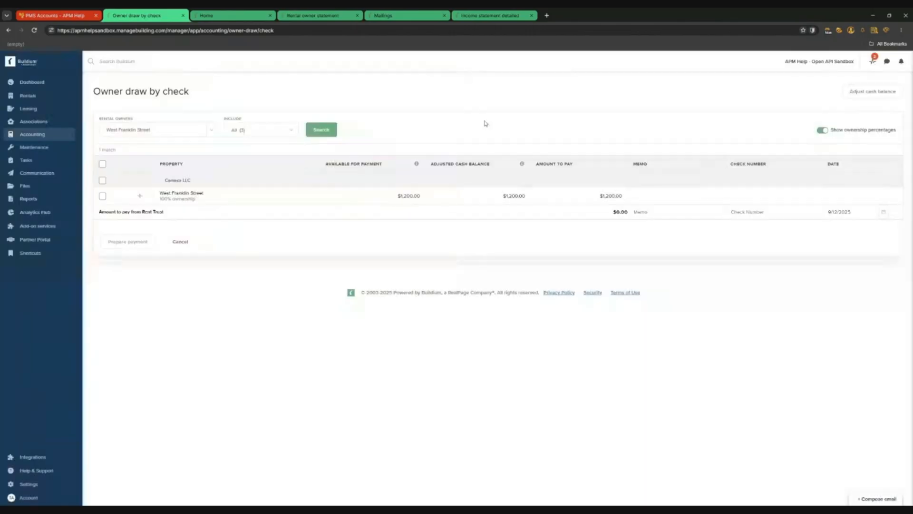
Adjust the West Franklin Street draw to use cash available as of 9/8/2025 and apply the change.
mouse_move(523, 165)
left_click(867, 215)
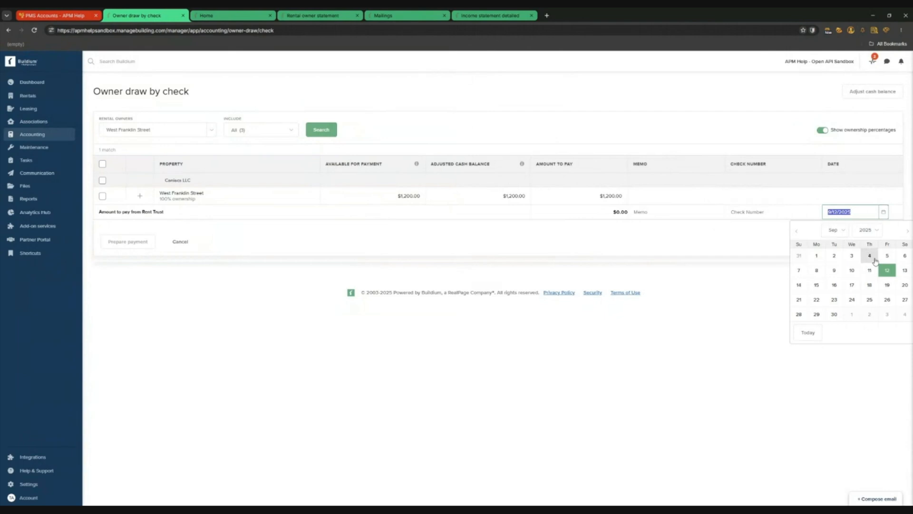
left_click(872, 91)
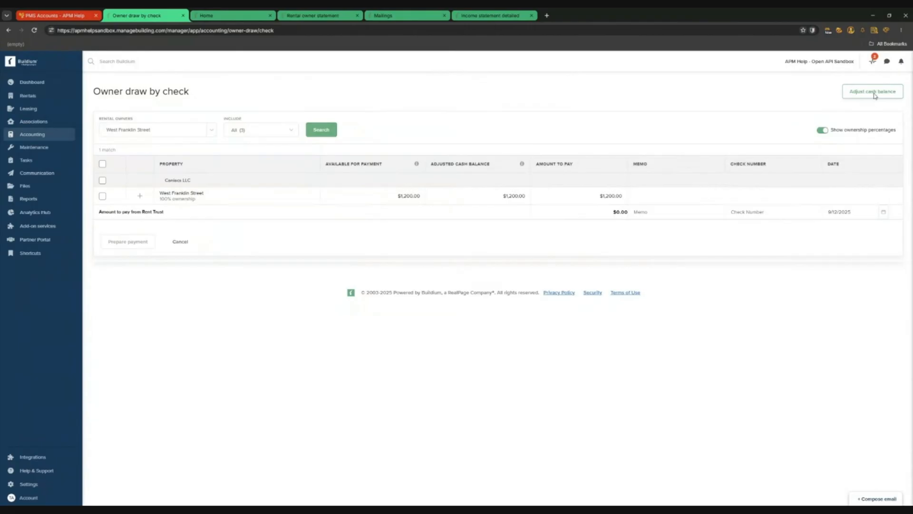
left_click(456, 120)
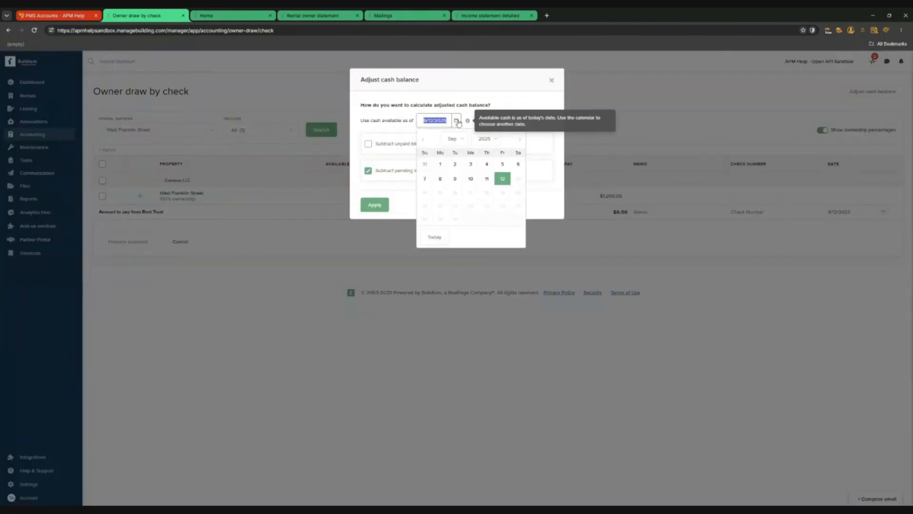
left_click(440, 179)
left_click(376, 205)
Set the check date for the West Franklin Street owner draw to 9/8/2025.
left_click(867, 209)
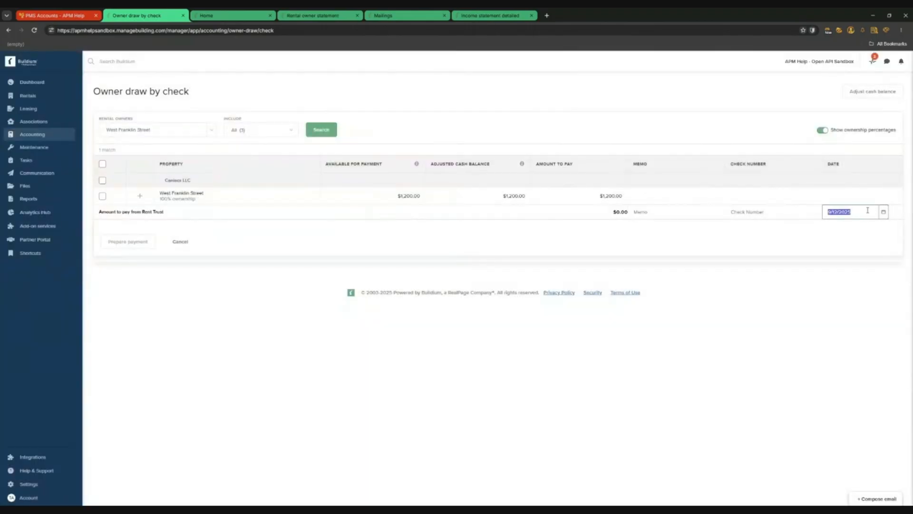
left_click(883, 213)
left_click(815, 268)
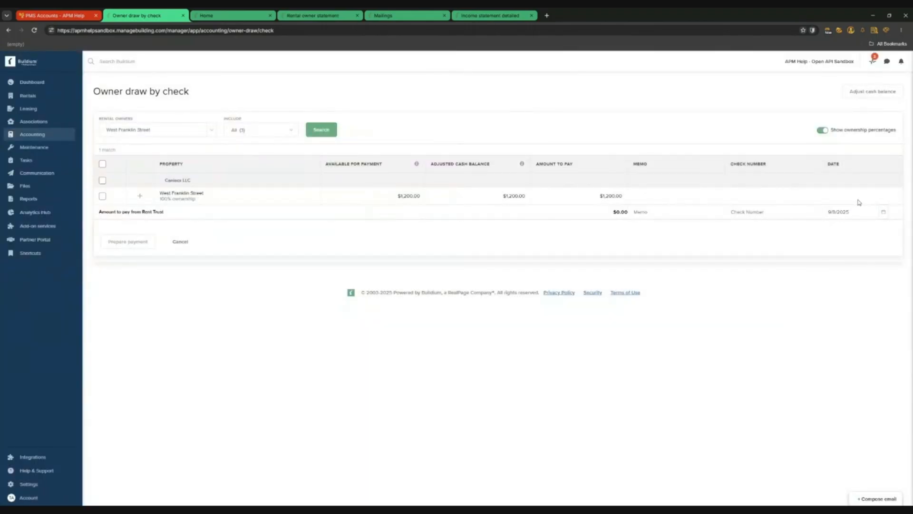
left_click(850, 212)
left_click(883, 212)
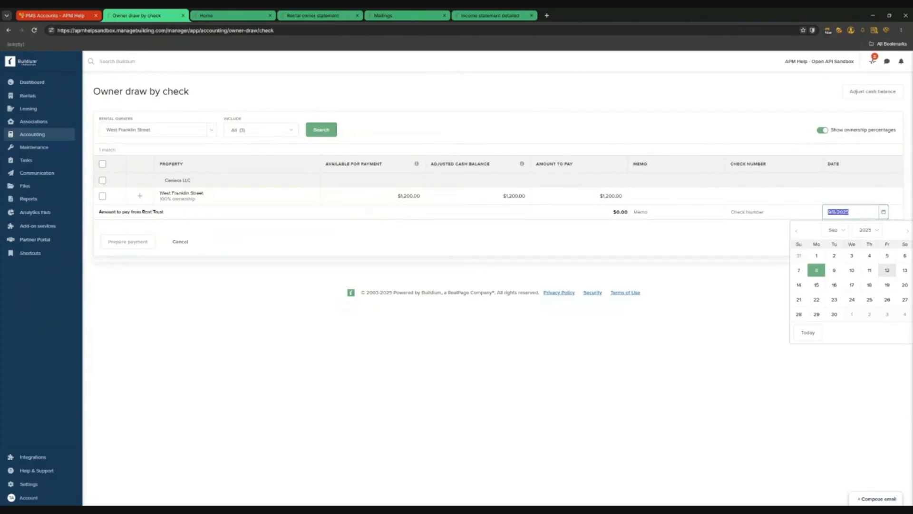
left_click(731, 268)
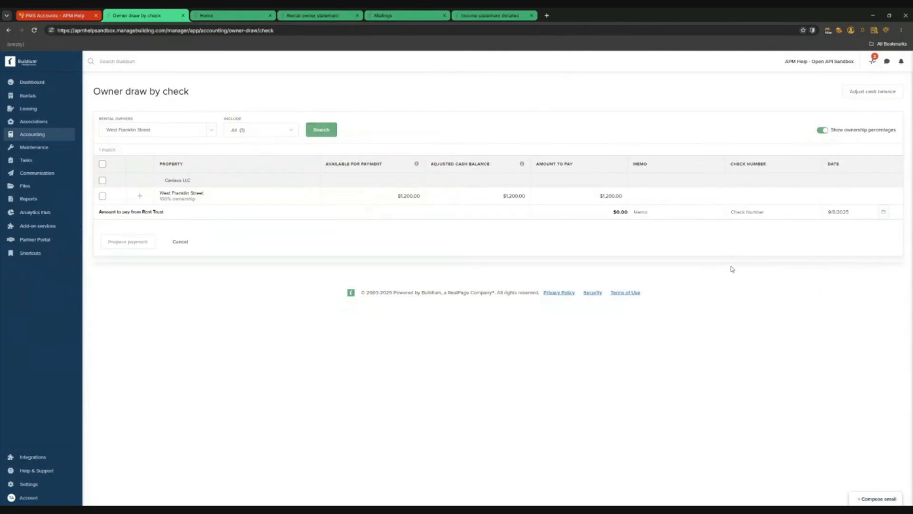
List the owner draws for all rentals and select every payable draw.
left_click(776, 214)
left_click(210, 129)
left_click(192, 147)
left_click(321, 131)
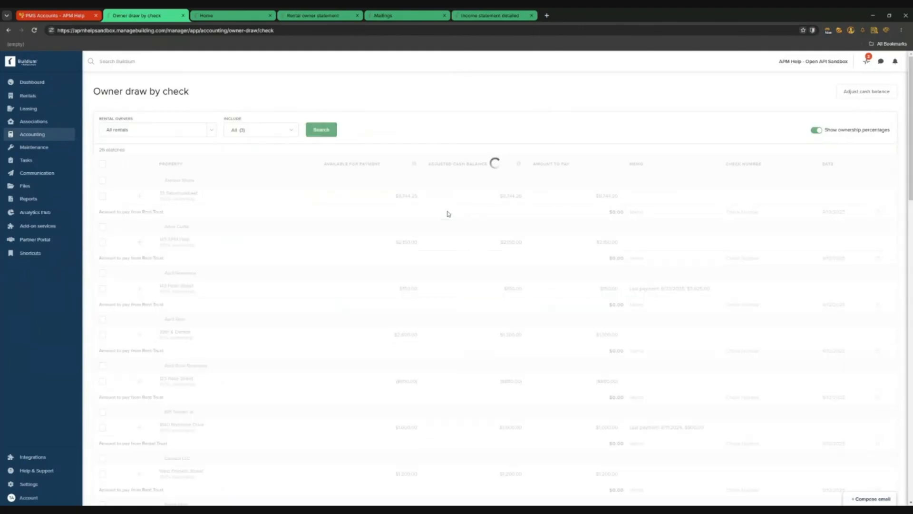
left_click(102, 164)
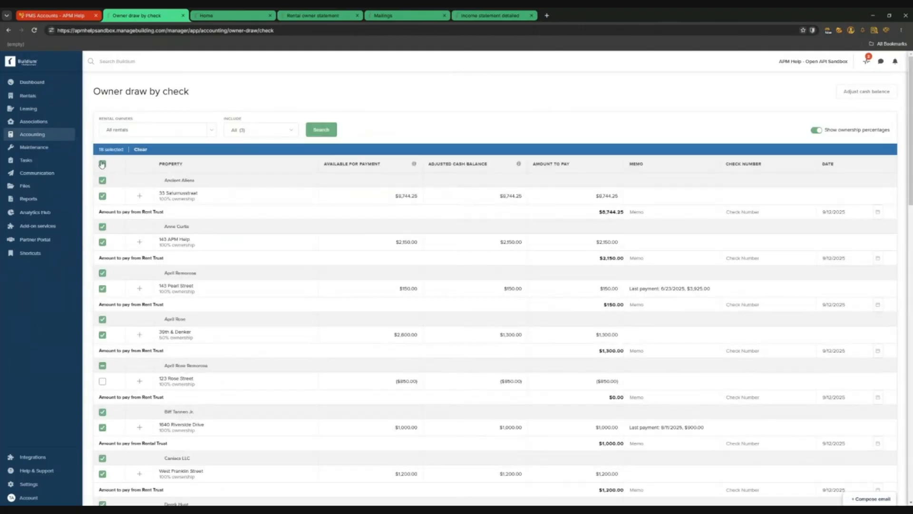
Review the amounts to pay and check dates of the selected owner draws through the whole list.
scroll(560, 189, "down", 3)
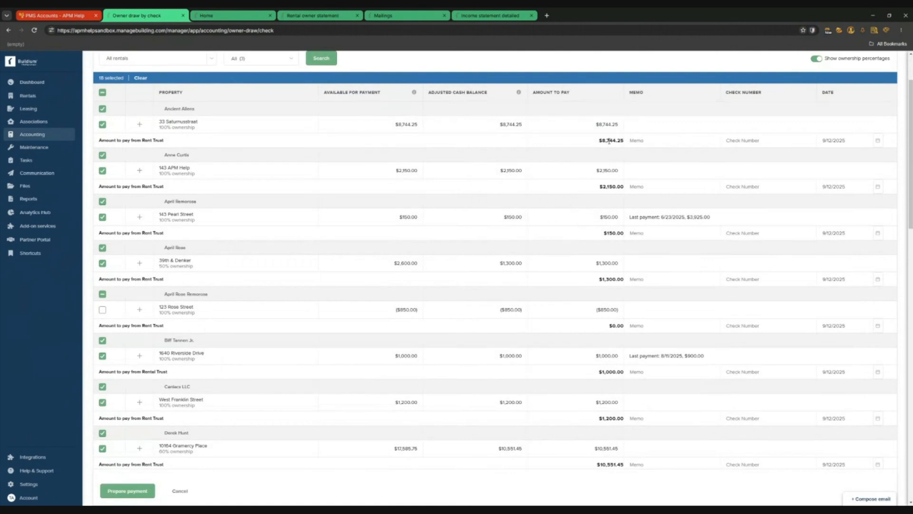
scroll(546, 133, "down", 3)
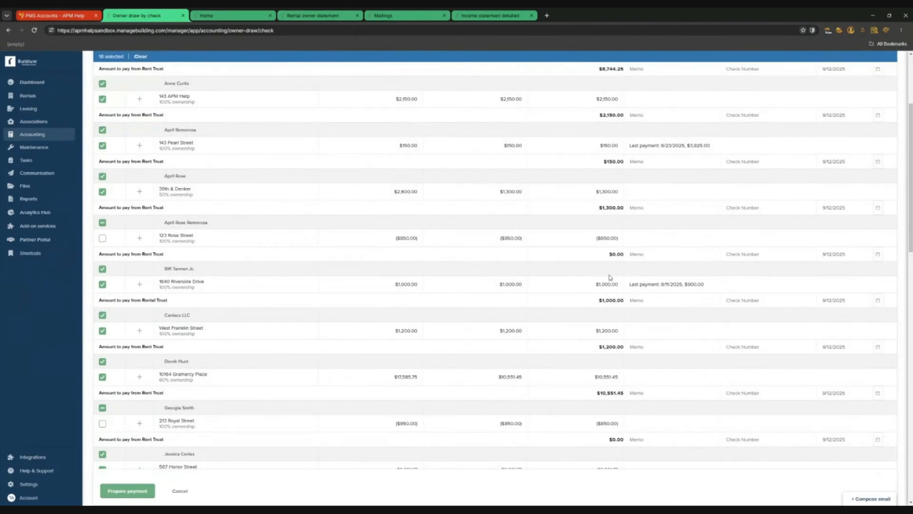
scroll(610, 300, "down", 3)
scroll(611, 301, "down", 4)
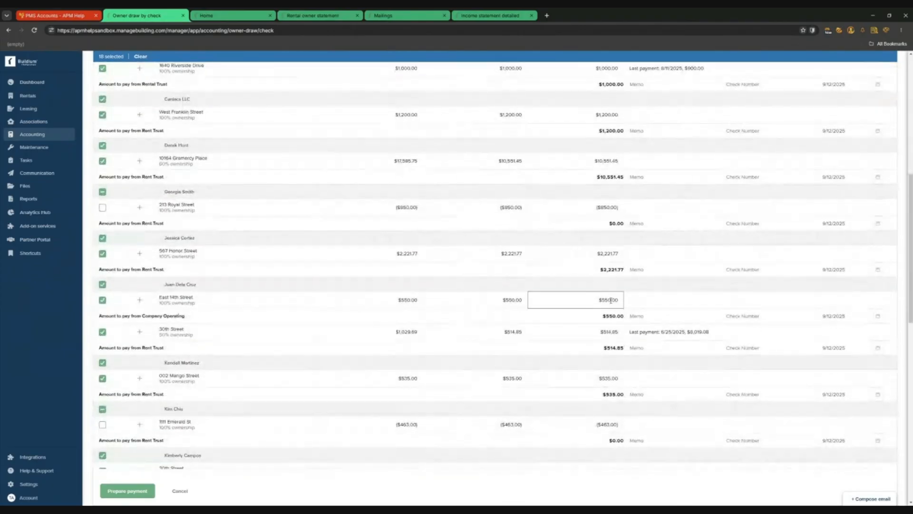
scroll(611, 303, "down", 8)
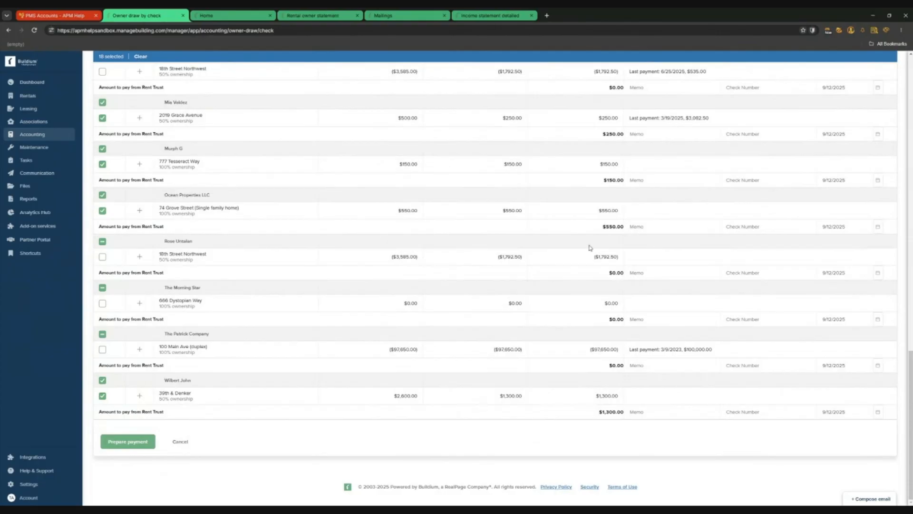
scroll(566, 251, "up", 6)
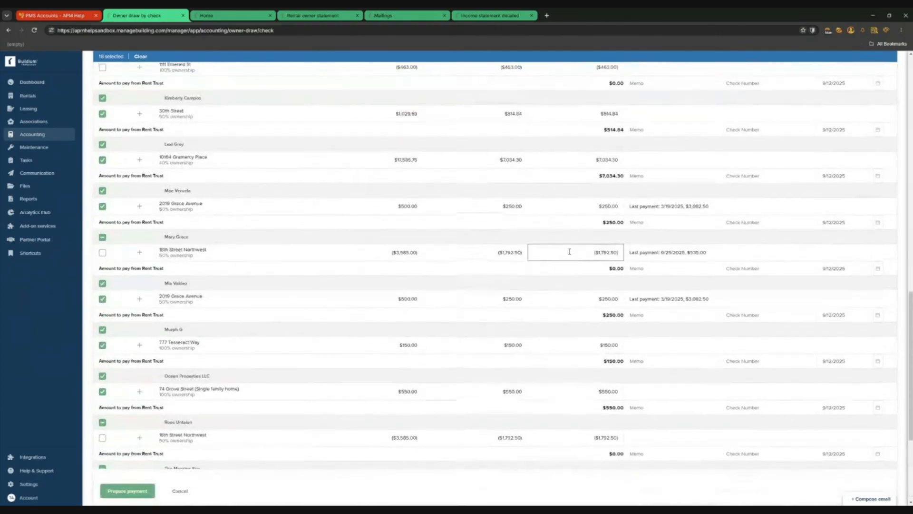
scroll(569, 251, "up", 4)
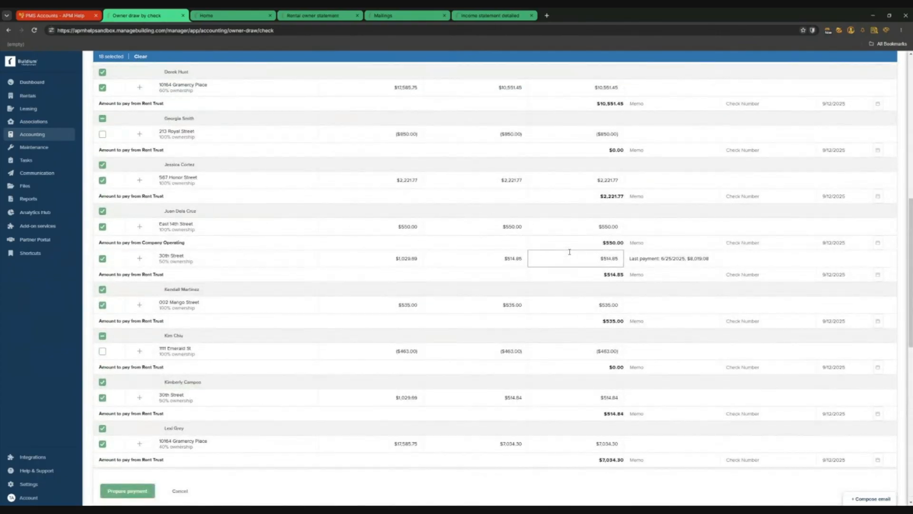
scroll(570, 252, "down", 8)
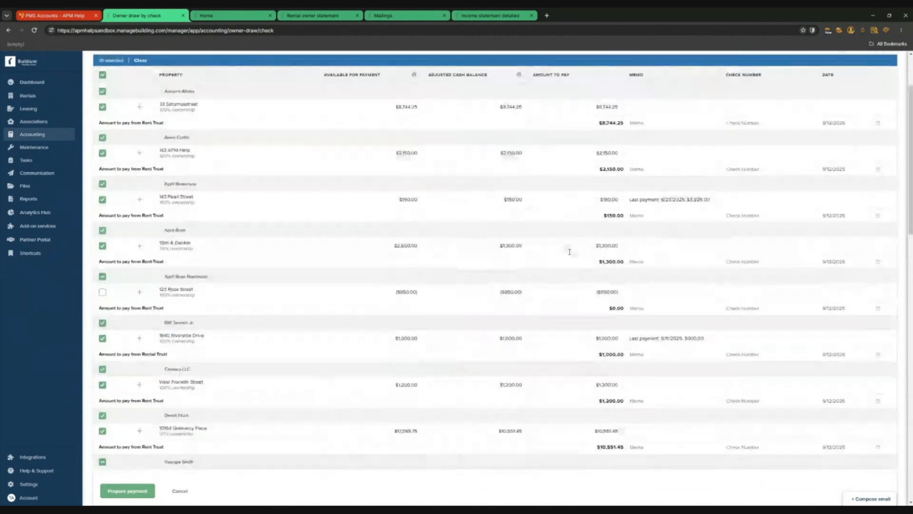
scroll(552, 254, "down", 2)
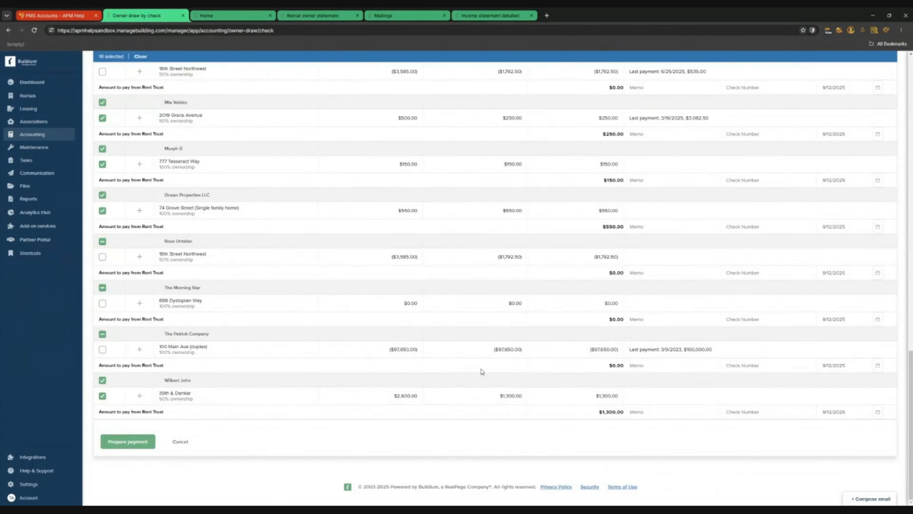
Inspect the specific-account and default bank account options for paying the selected draws, and cancel the payment preparation.
left_click(117, 446)
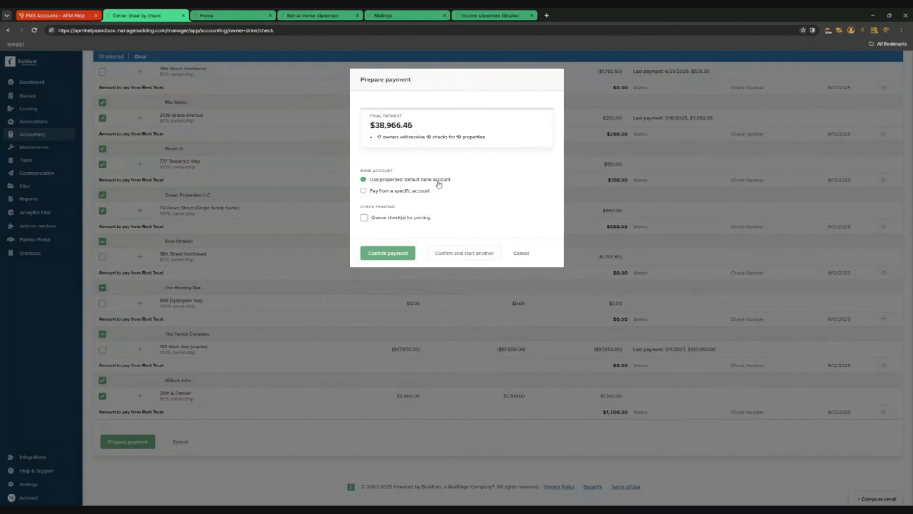
left_click(392, 192)
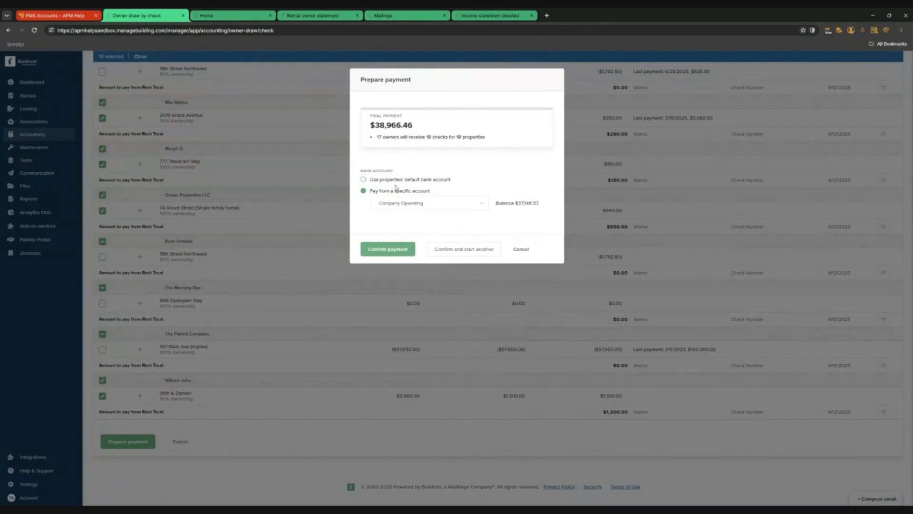
left_click(397, 180)
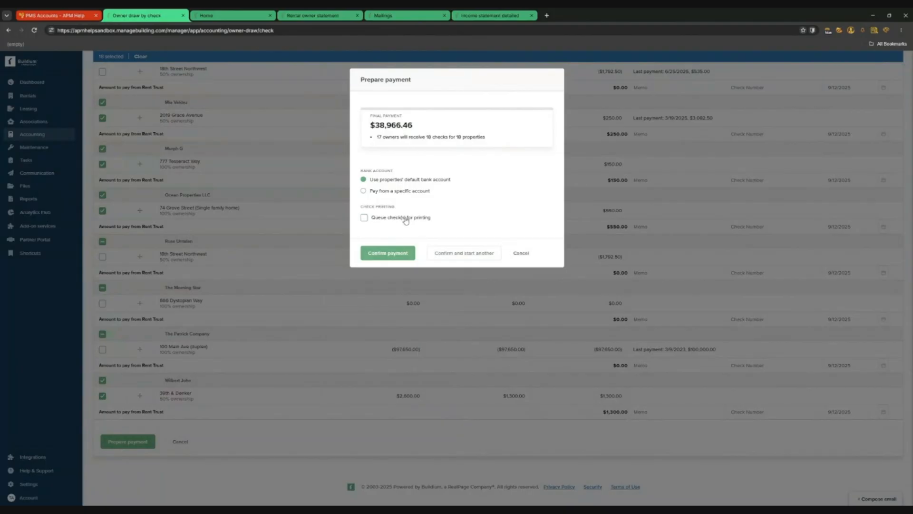
left_click(521, 253)
scroll(341, 348, "up", 10)
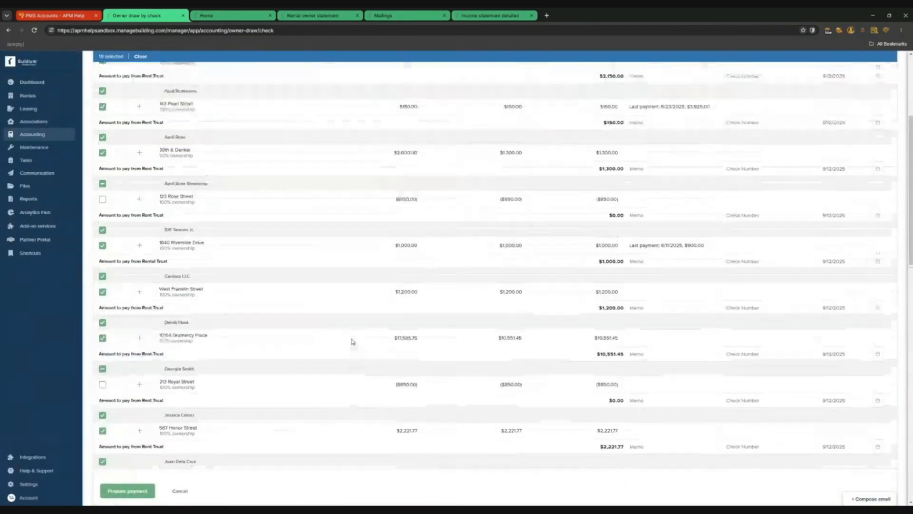
scroll(352, 341, "up", 5)
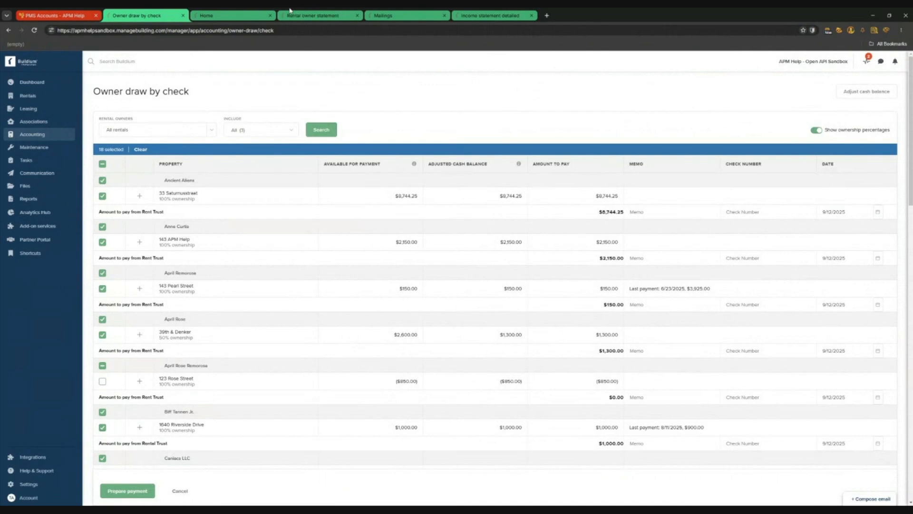
Look at the mailings page and open the list of standard reports.
left_click(385, 20)
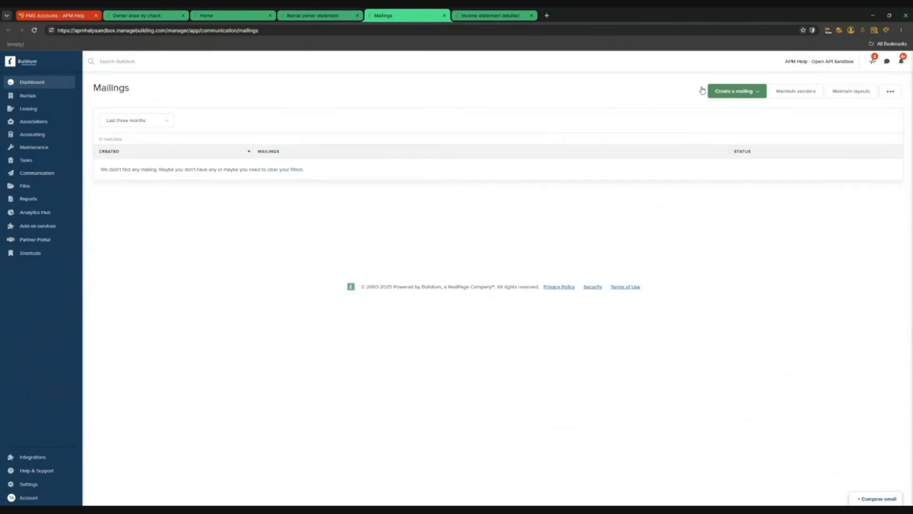
left_click(233, 16)
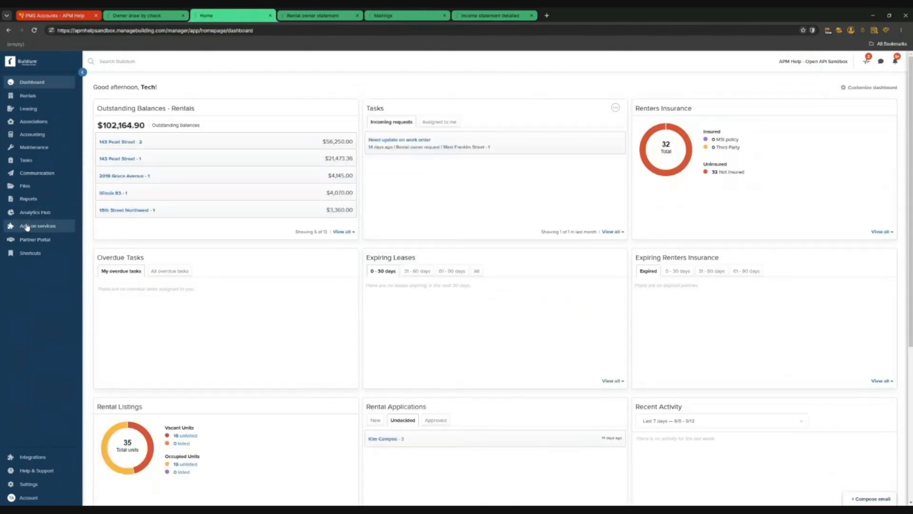
left_click(29, 199)
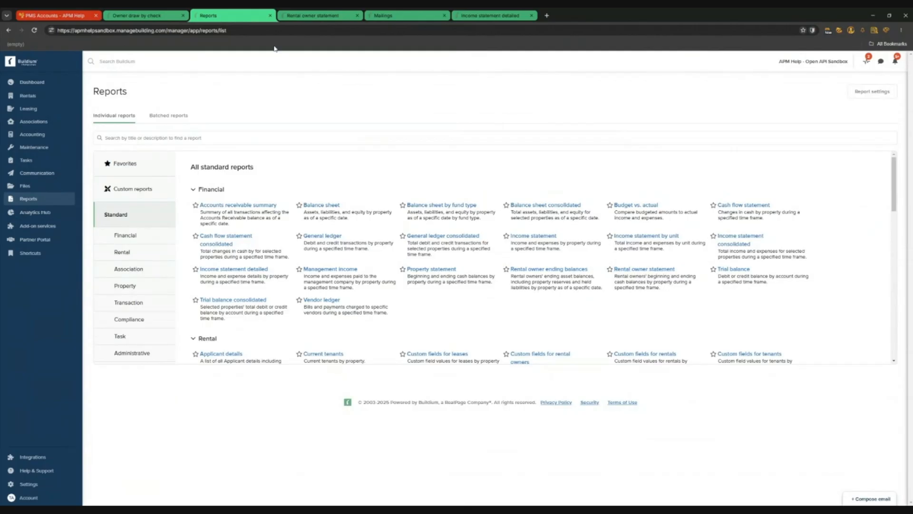
Start a new rental owner mailing from the communication mailings, using the Rental Owner Statement template.
left_click(406, 16)
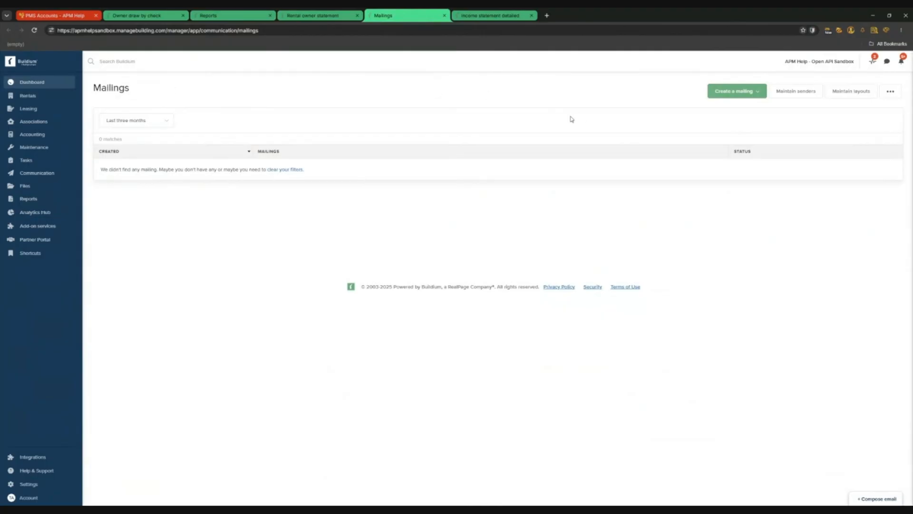
left_click(48, 179)
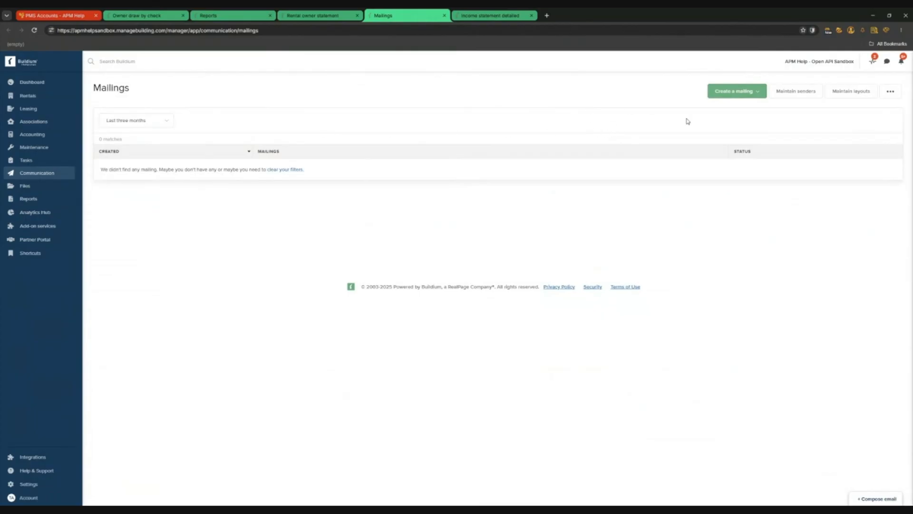
left_click(750, 94)
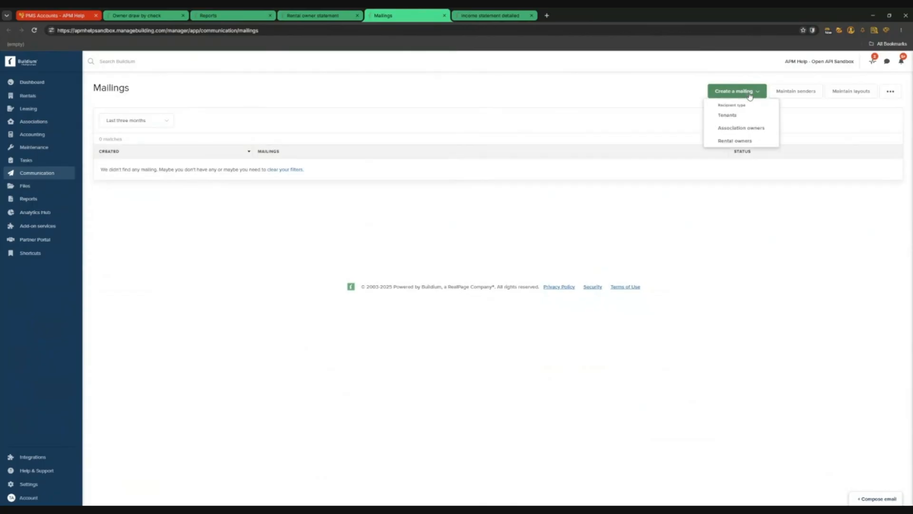
left_click(737, 142)
left_click(422, 117)
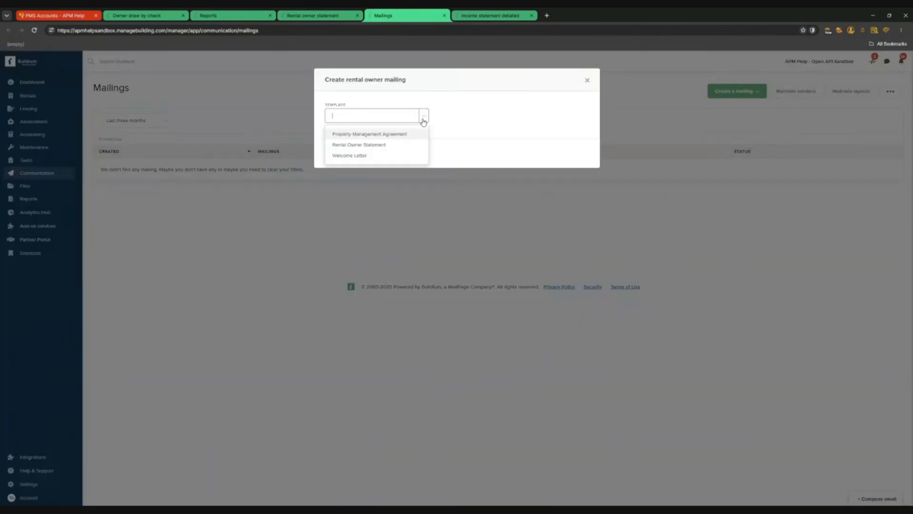
left_click(371, 146)
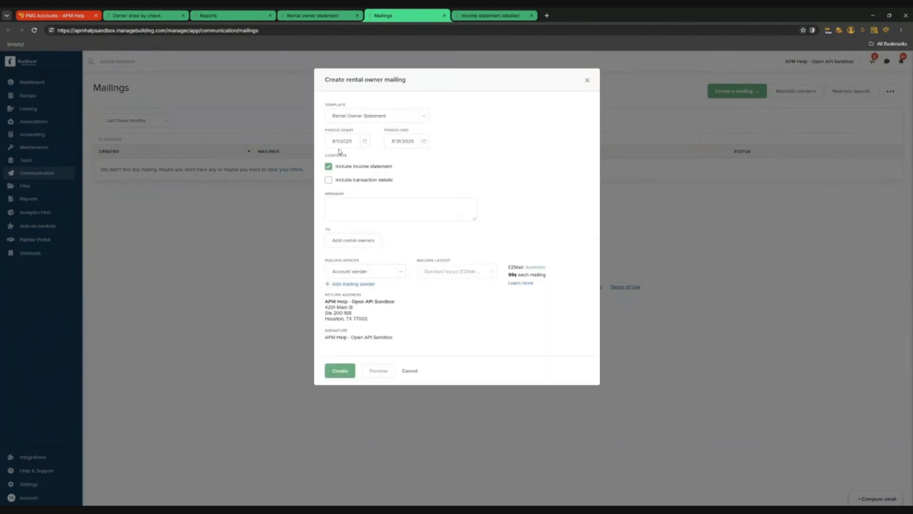
Set the owner statement mailing's period start to 1/11/2025.
left_click(364, 142)
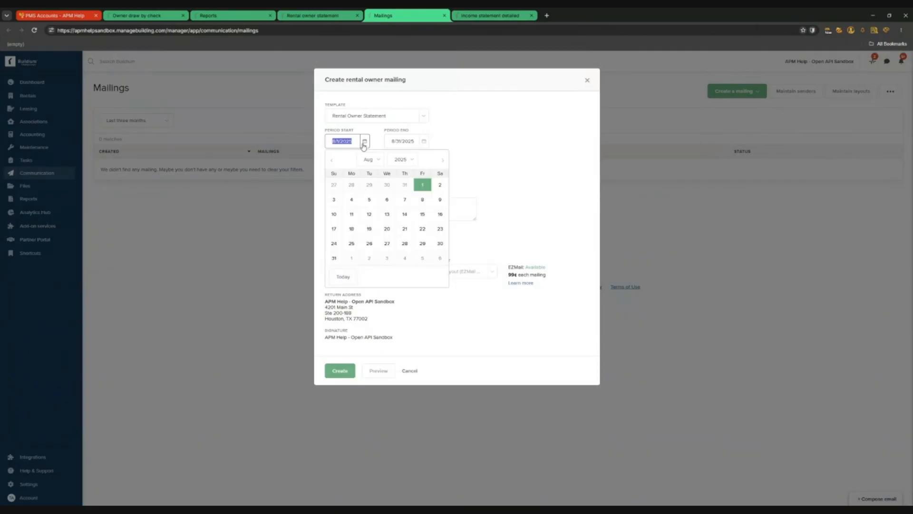
left_click(333, 162)
left_click(333, 161)
left_click(333, 162)
left_click(333, 161)
left_click(332, 162)
left_click(332, 162)
left_click(333, 161)
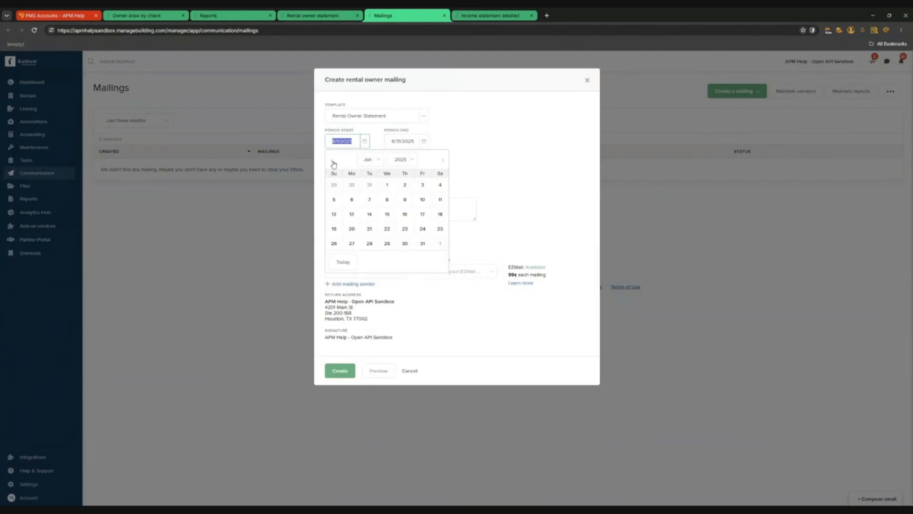
left_click(442, 205)
Set the owner statement mailing's period end to 2/10/2025.
key("Tab")
left_click(391, 160)
left_click(391, 161)
left_click(391, 160)
left_click(391, 160)
left_click(391, 160)
left_click(391, 160)
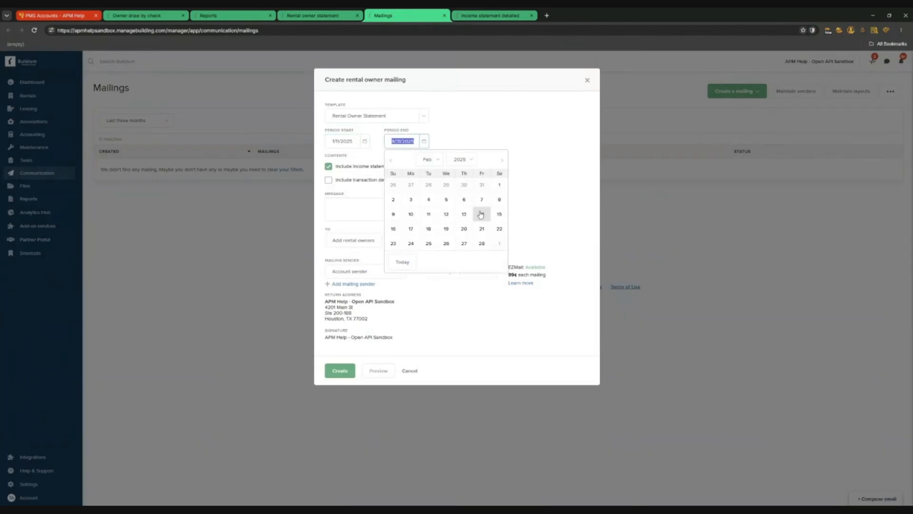
left_click(416, 218)
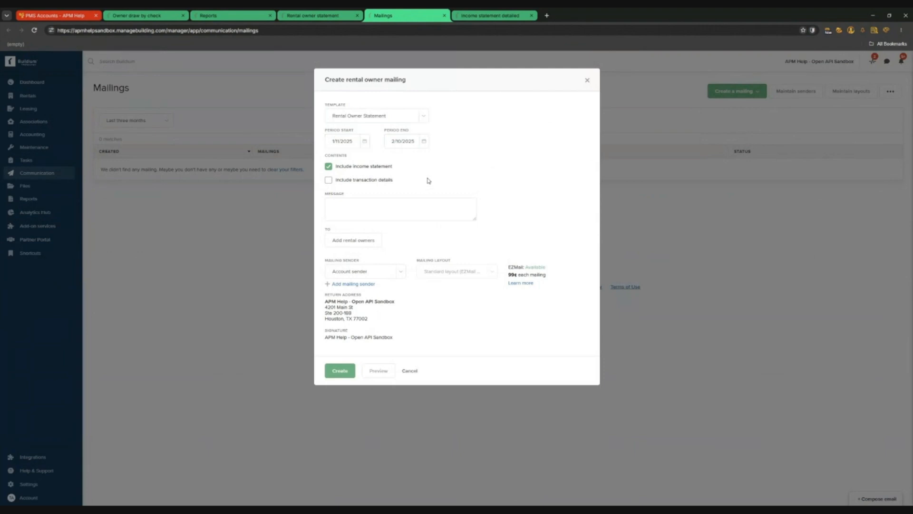
Include transaction details displayed by date and enter the mailing message "Please see February accounting cycle".
left_click(361, 184)
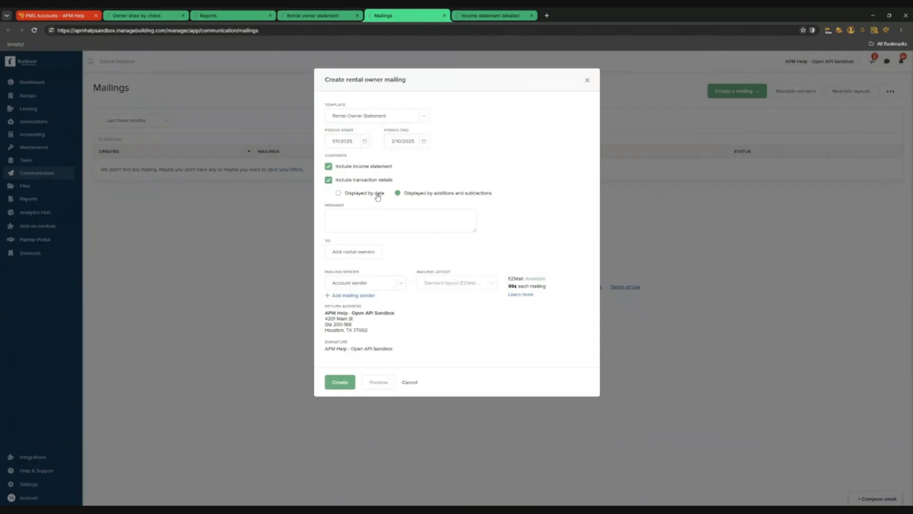
left_click(354, 196)
left_click(420, 216)
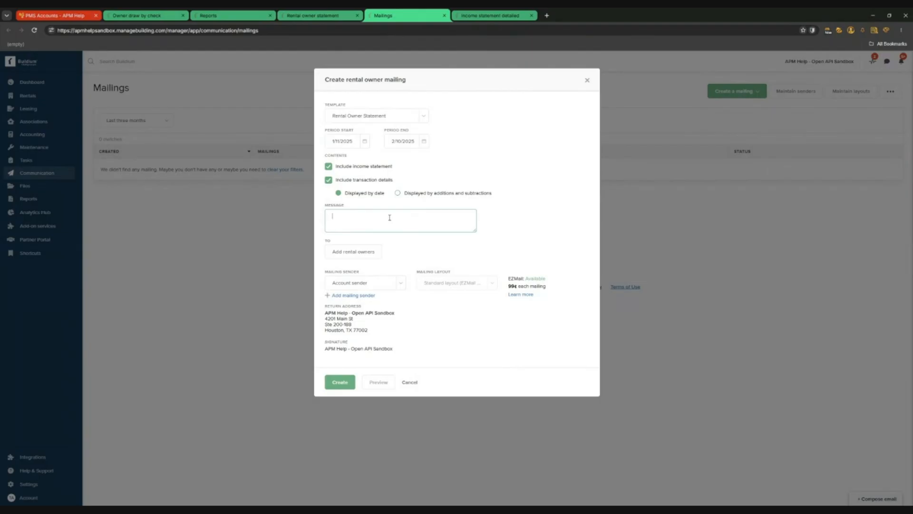
type("February Accountig")
key("BackSpace")
type("ng Cycle")
left_click(329, 216)
type("Please see")
left_click(383, 215)
key("BackSpace")
type("a")
key("BackSpace")
type("c")
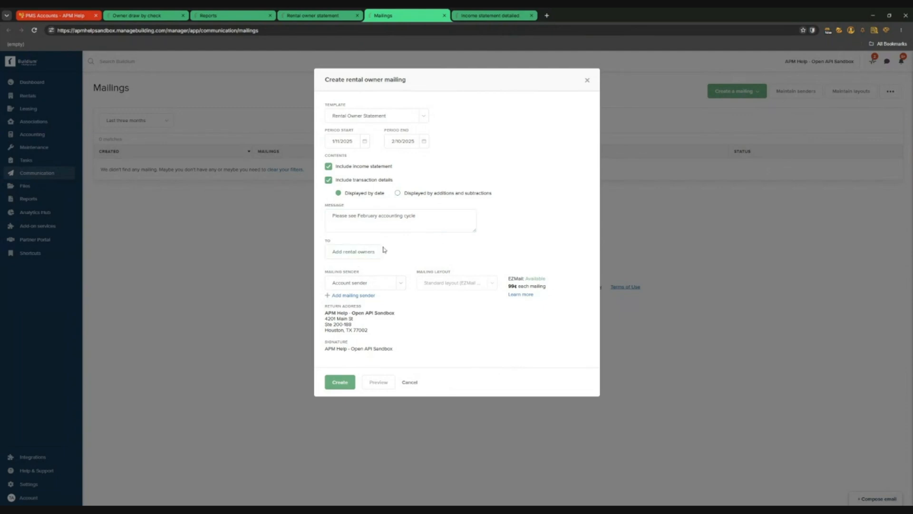
Add all rental owners with valid mailing addresses as recipients, create the owner statement mailing, and refresh the mailings list.
left_click(345, 252)
scroll(423, 232, "down", 7)
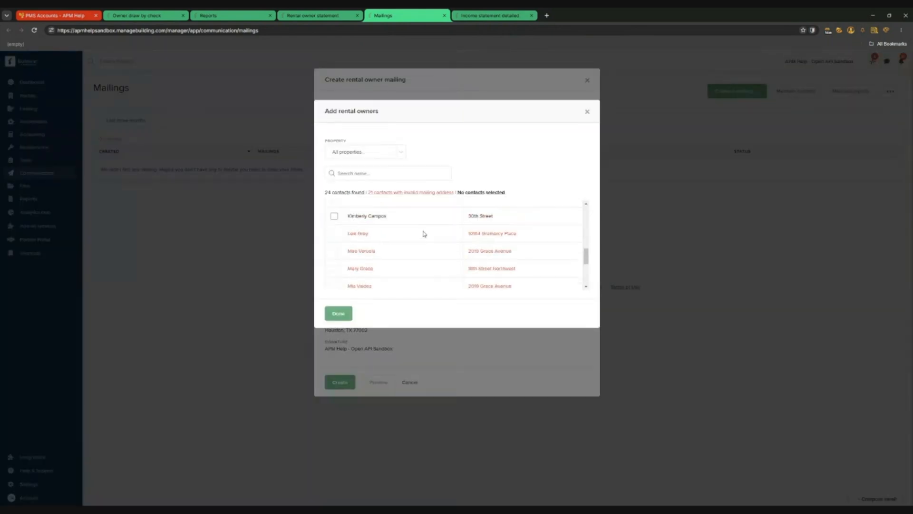
scroll(454, 247, "up", 6)
scroll(454, 247, "up", 2)
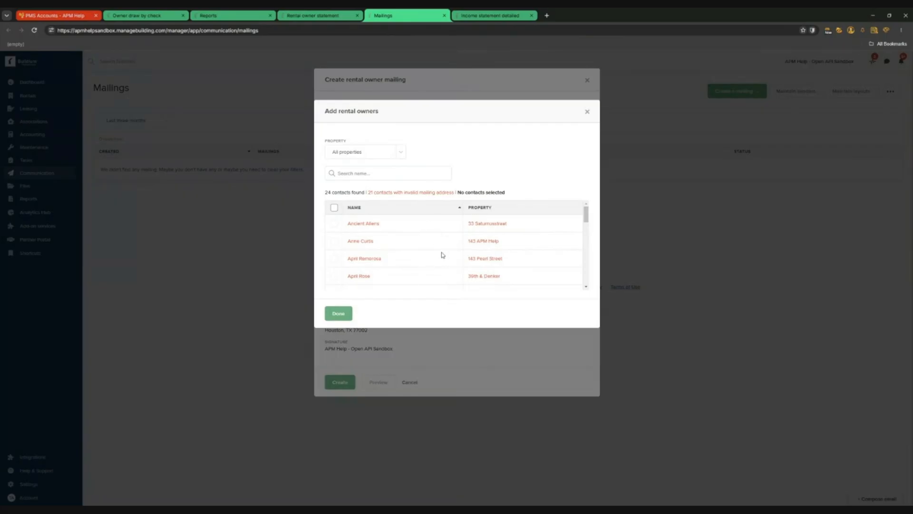
scroll(443, 254, "down", 6)
scroll(442, 252, "up", 6)
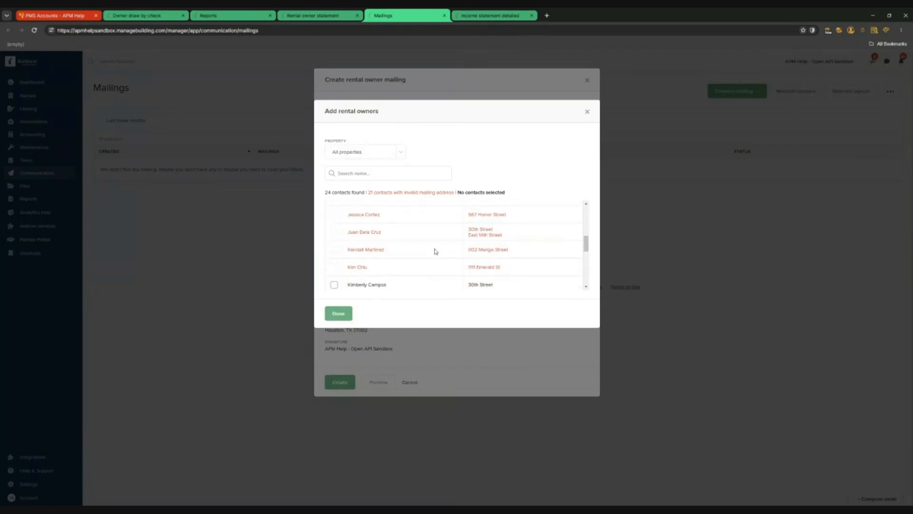
scroll(427, 238, "down", 6)
scroll(358, 205, "up", 6)
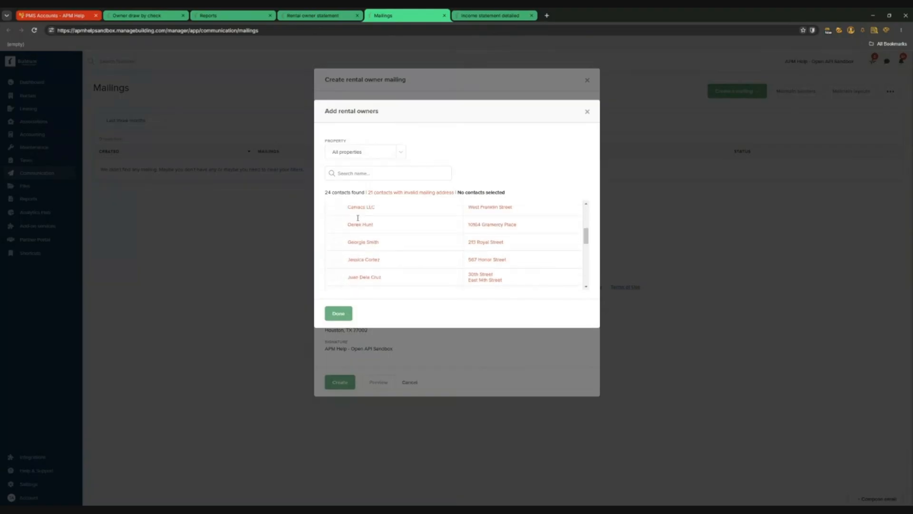
left_click(334, 208)
scroll(450, 226, "down", 3)
scroll(450, 226, "down", 2)
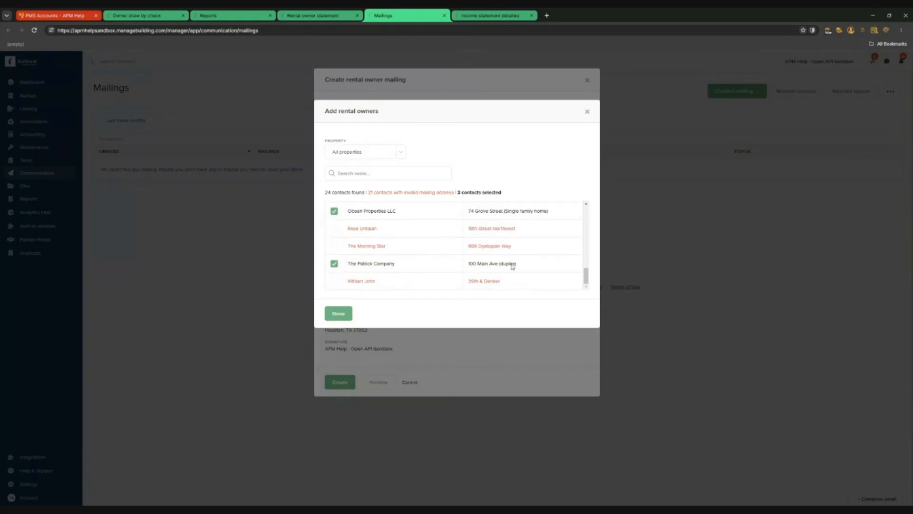
left_click(338, 313)
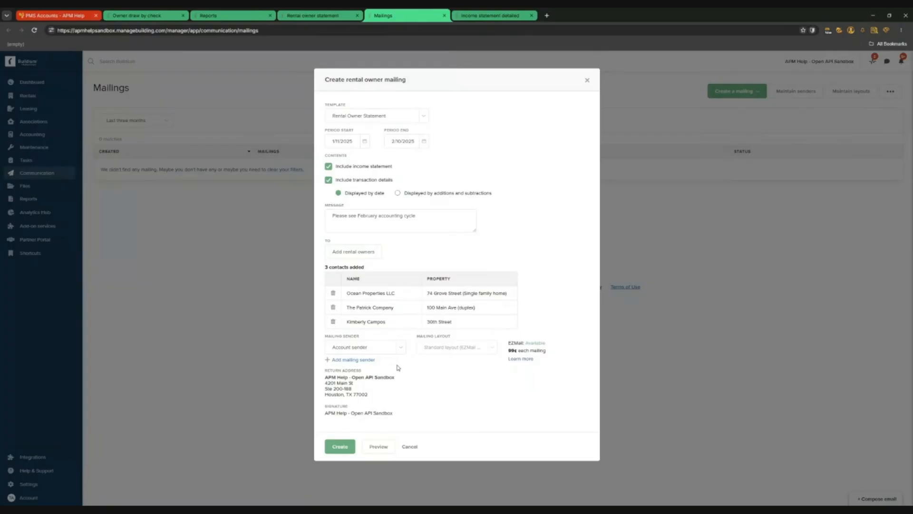
left_click(340, 447)
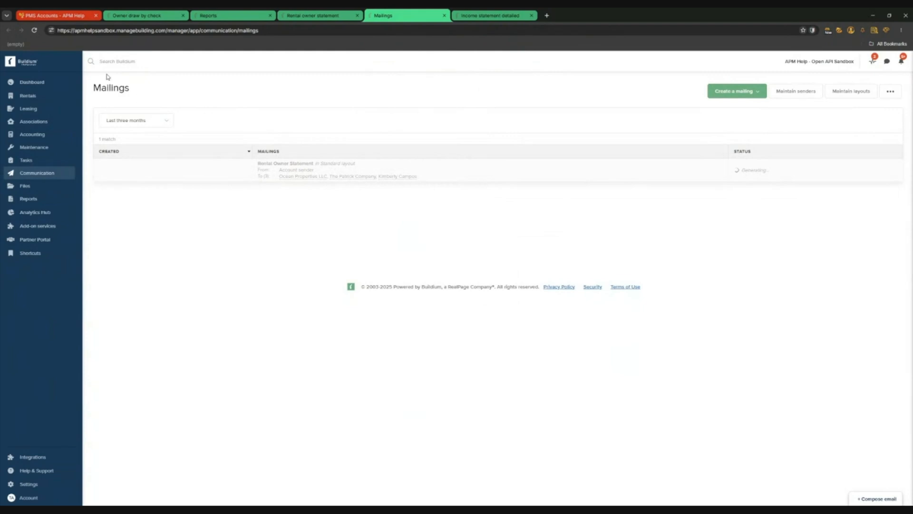
left_click(34, 30)
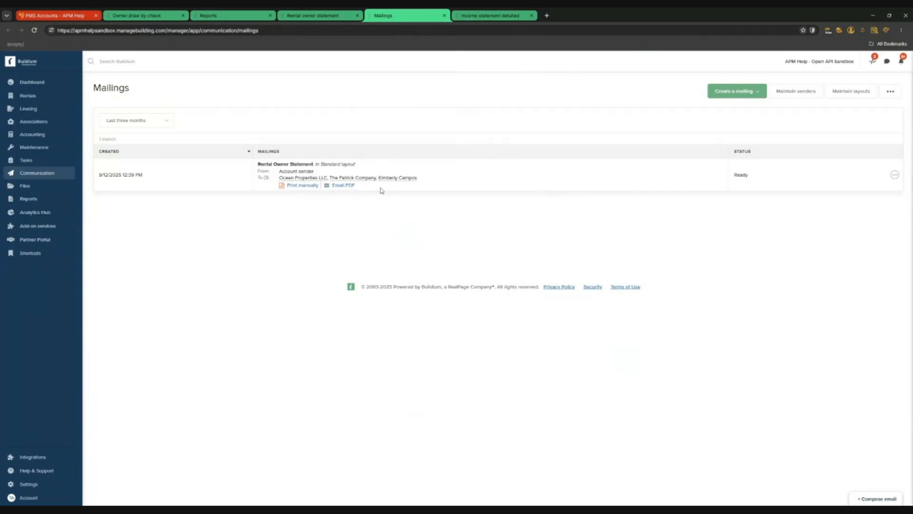
Start an email with the statement PDF, skipping the invalid email contact, with Tech Admin as sender and responses received in Buildium.
left_click(344, 186)
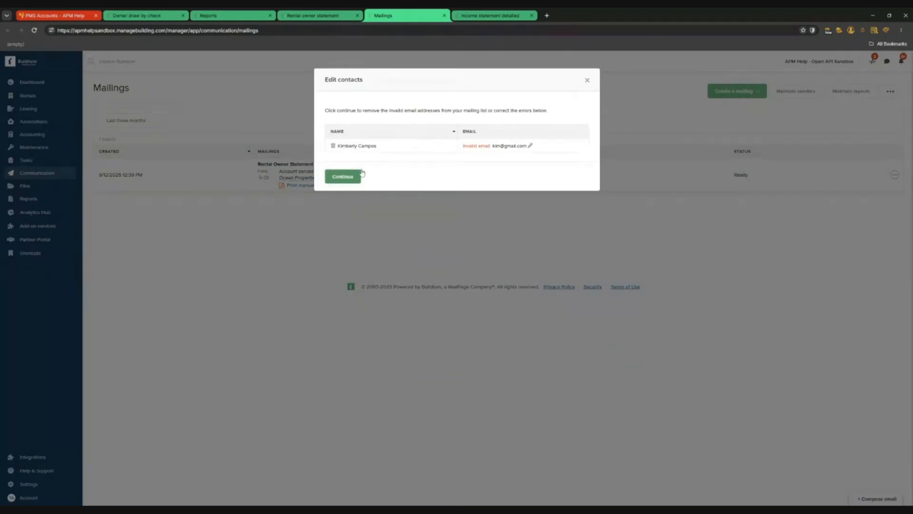
left_click(343, 177)
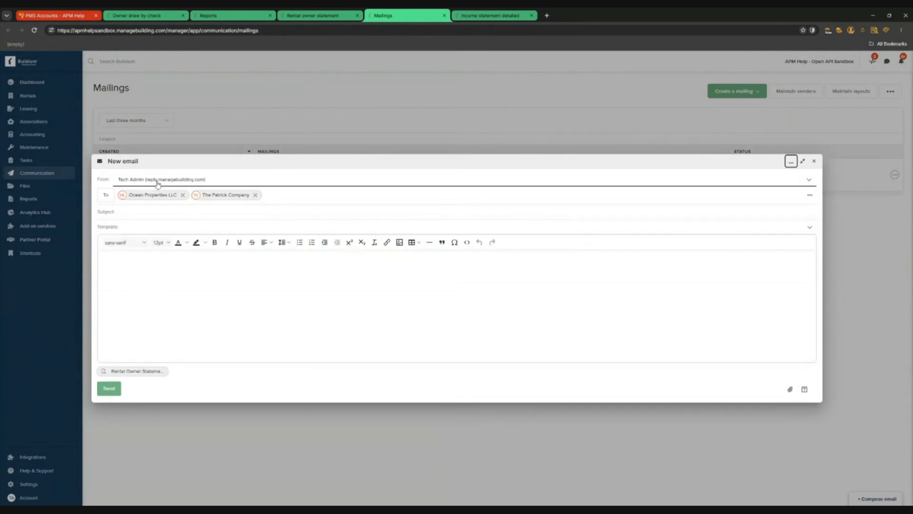
left_click(809, 180)
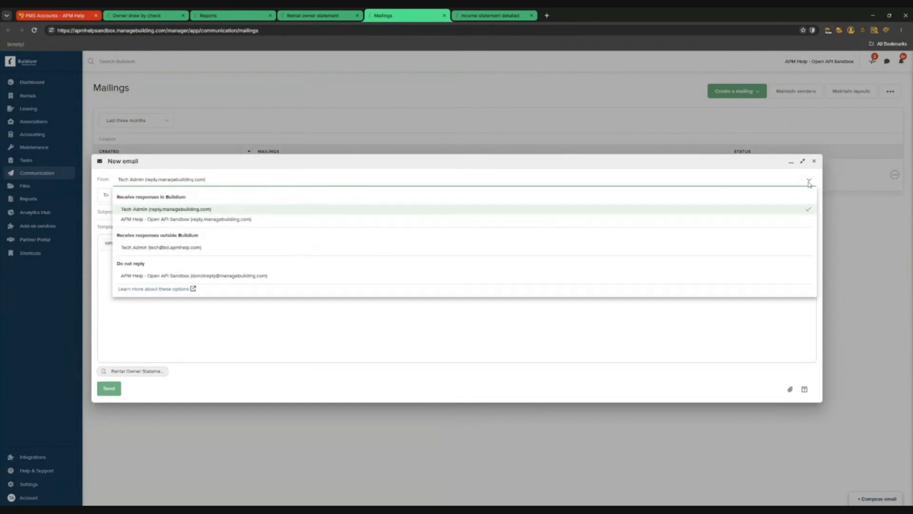
left_click(200, 210)
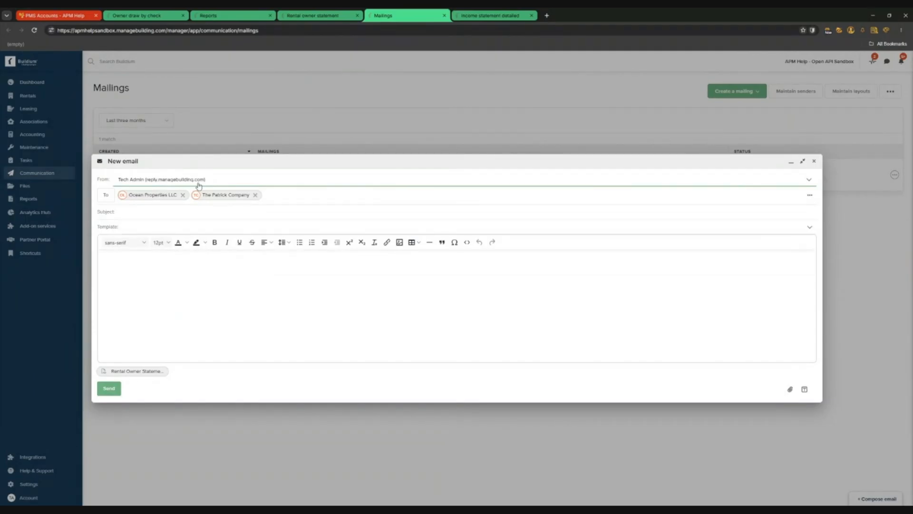
left_click(198, 184)
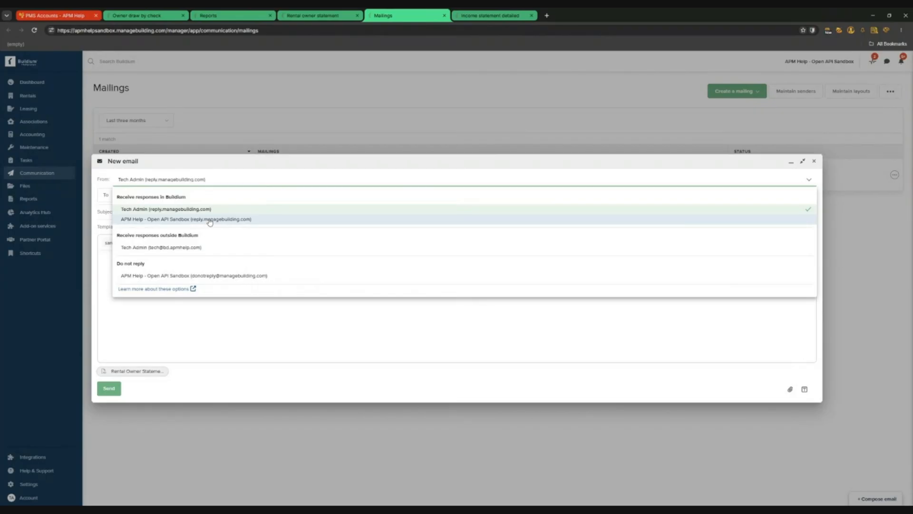
left_click(187, 209)
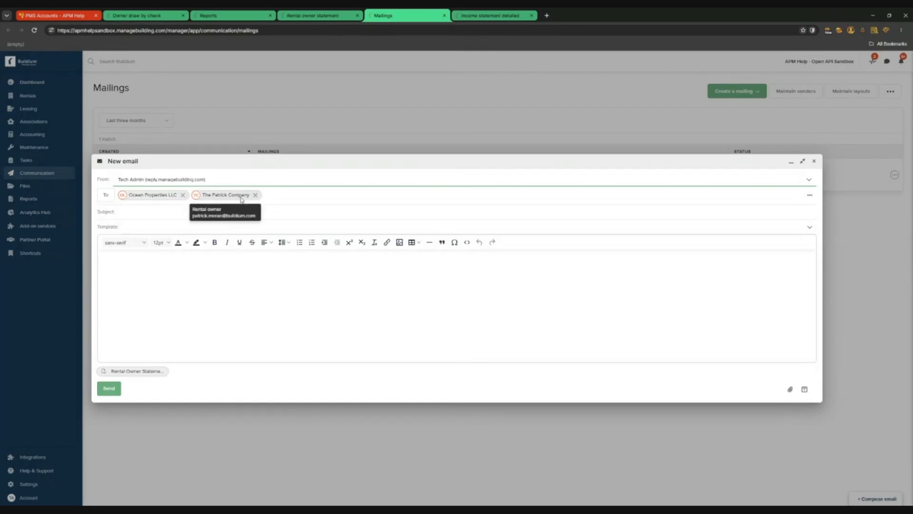
Enter "February Statement - Payout" as the subject of the owner statement email.
left_click(155, 211)
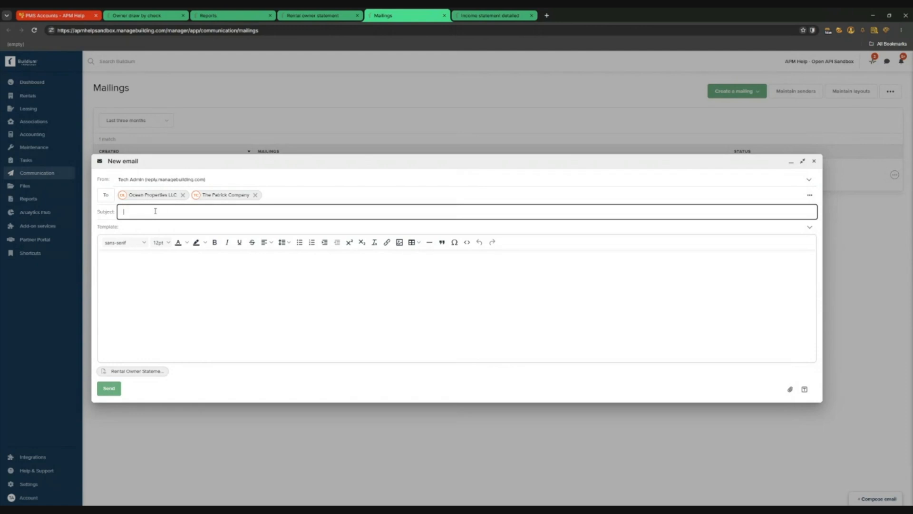
type("February")
type(" acc")
type("payout")
type("s")
key("BackSpace")
key("BackSpace")
key("BackSpace")
key("BackSpace")
key("BackSpace")
key("BackSpace")
key("BackSpace")
type("Statement - Payout")
Check the available rental owner email templates, enter "Hello," as the message body, and close the draft without sending it.
left_click(173, 285)
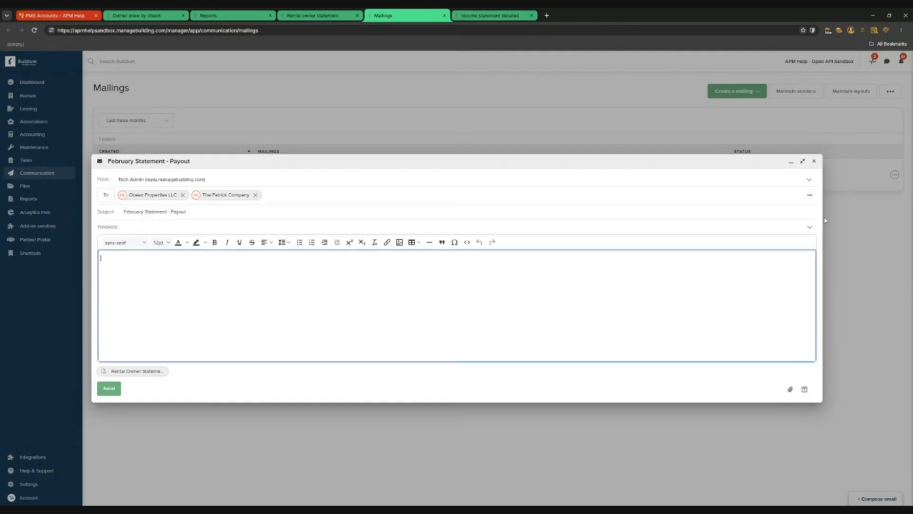
left_click(809, 227)
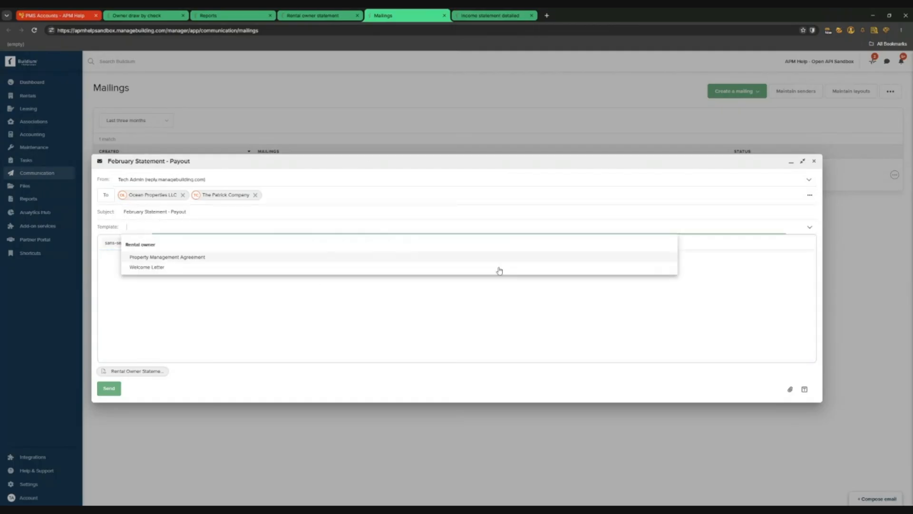
left_click(470, 161)
left_click(173, 285)
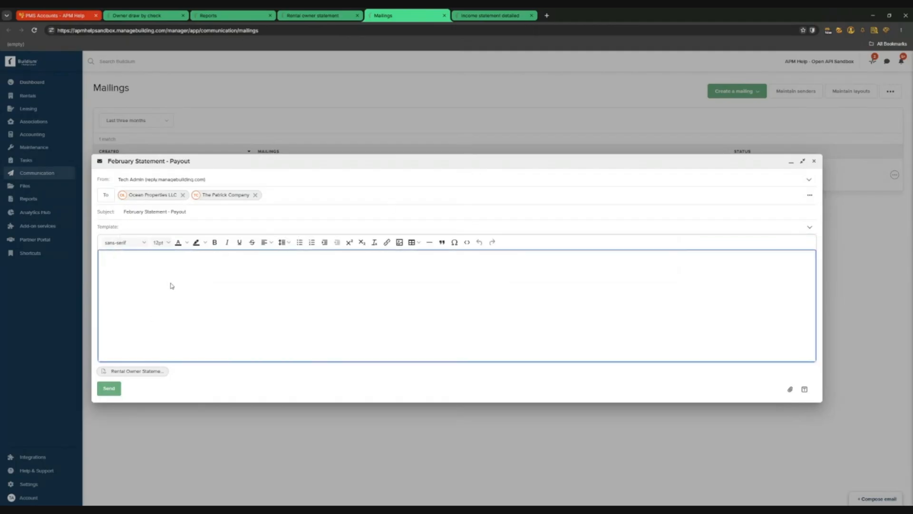
type("Hello,")
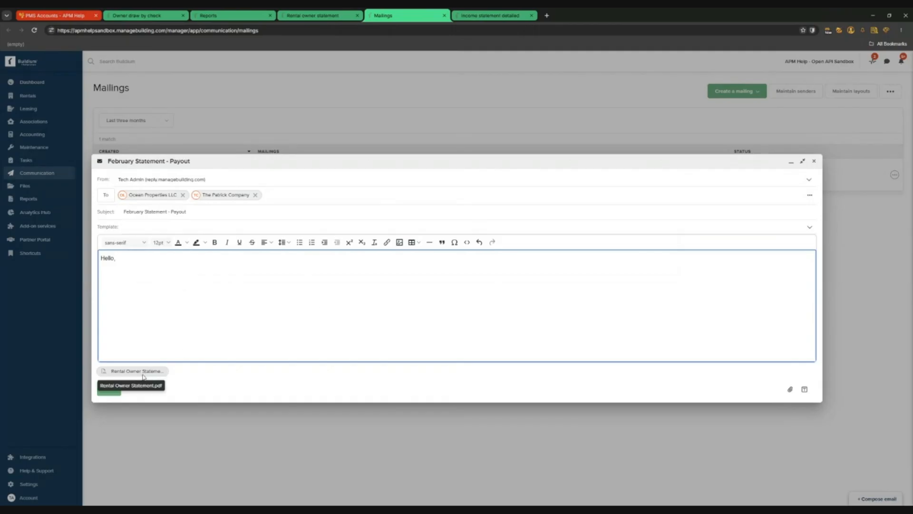
left_click(291, 380)
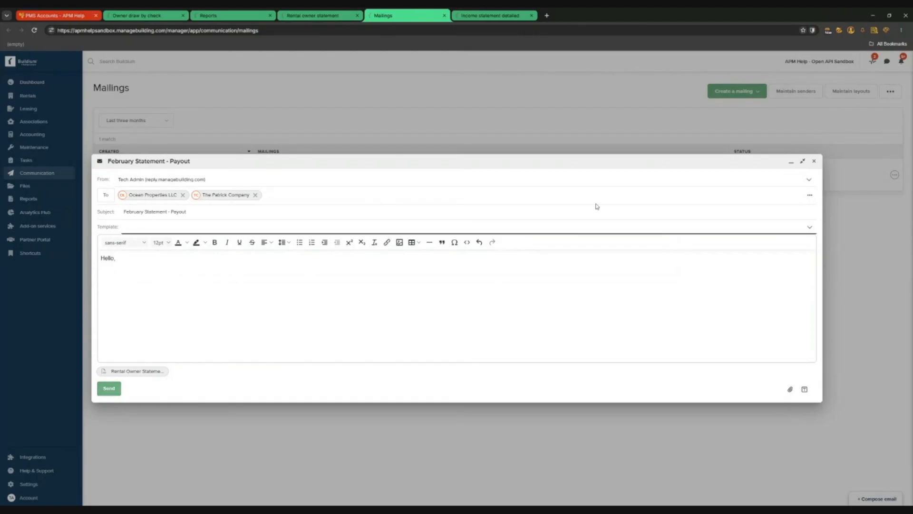
left_click(814, 162)
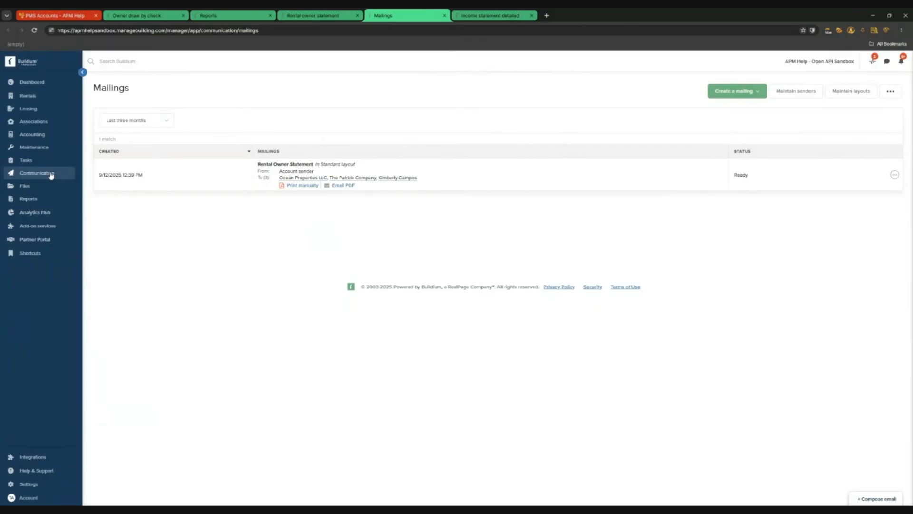
Open the automated email settings and filter the email list to rental owners.
left_click(48, 174)
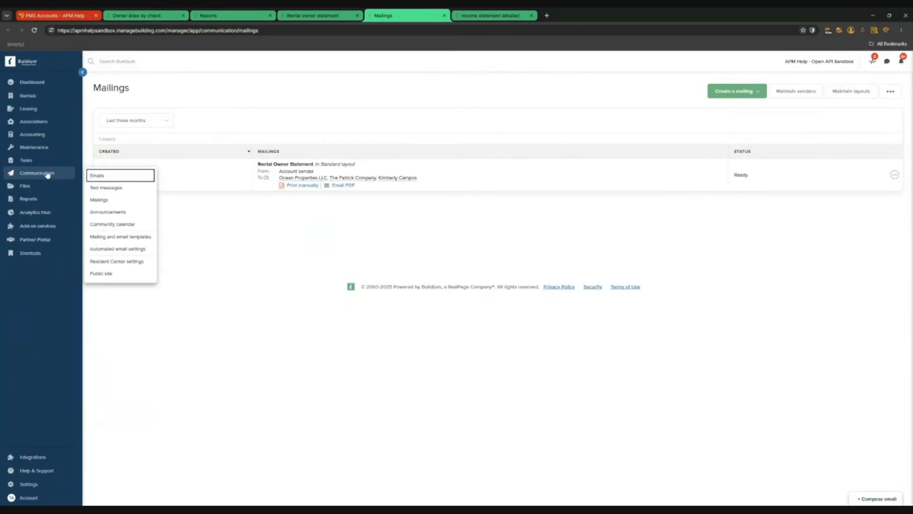
left_click(133, 249)
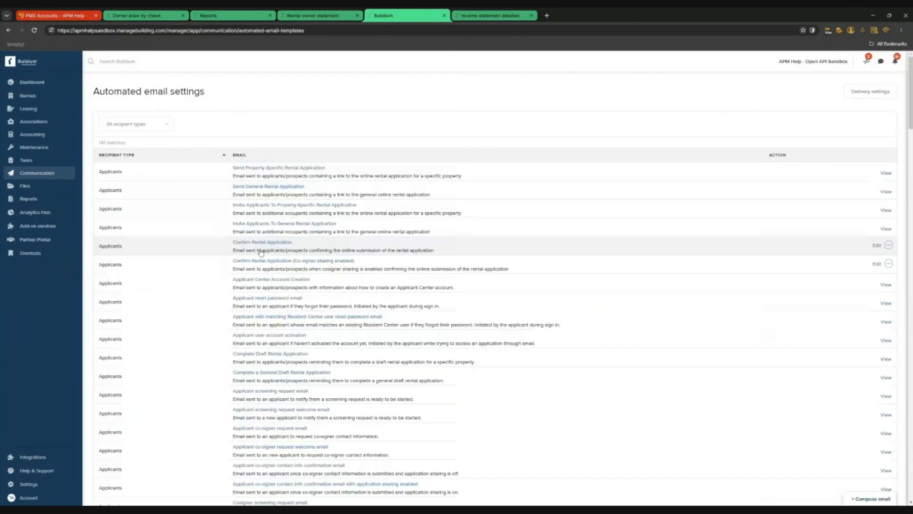
left_click(138, 124)
left_click(134, 178)
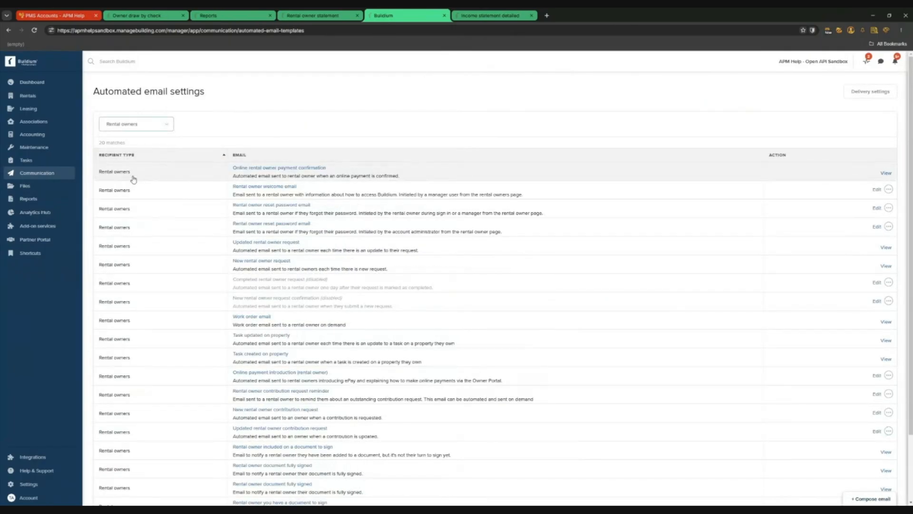
scroll(338, 217, "down", 3)
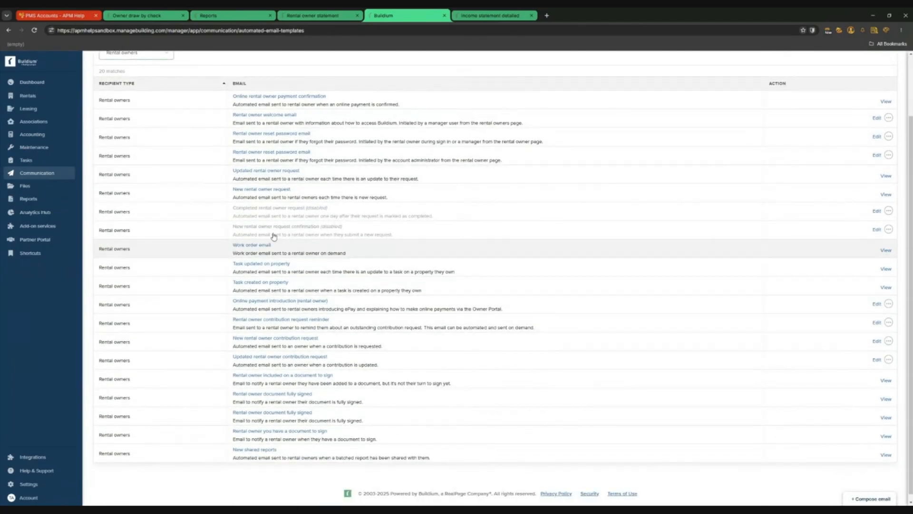
scroll(297, 200, "up", 2)
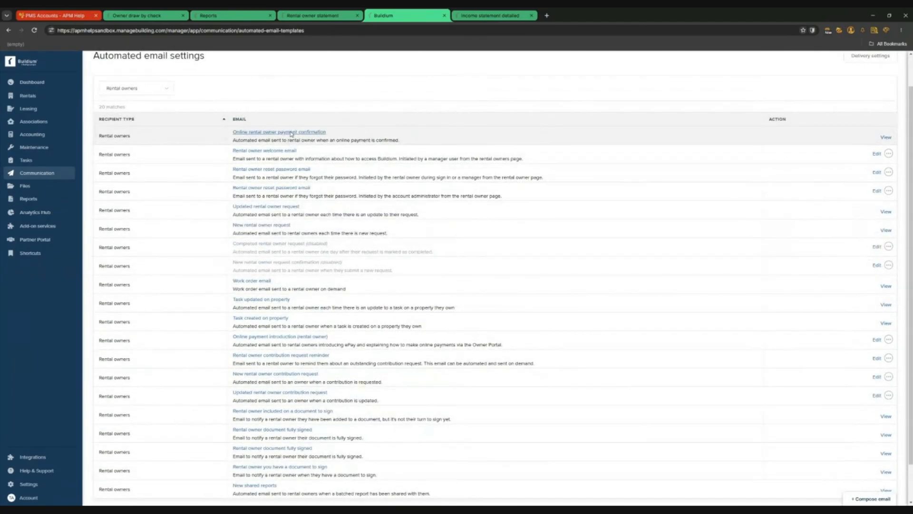
Preview the Online rental owner payment confirmation email with transaction details disabled and re-enabled, and close the preview.
left_click(291, 135)
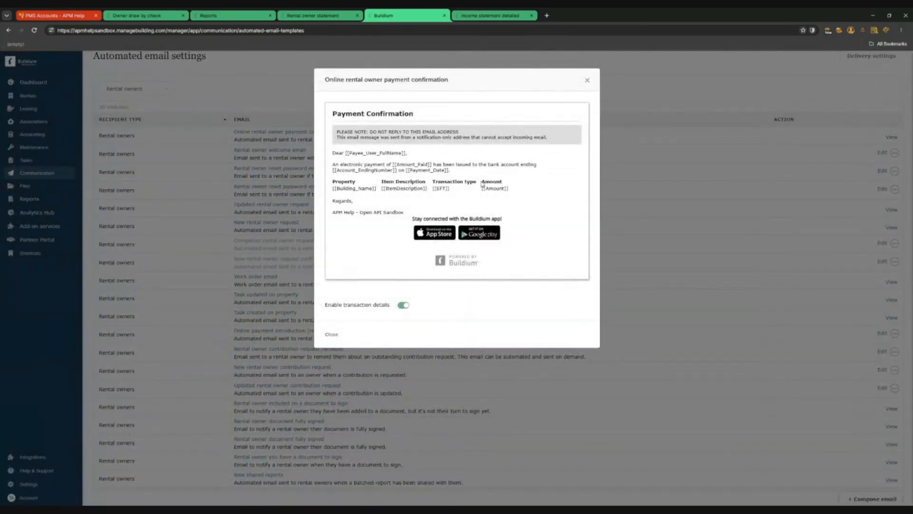
left_click(403, 306)
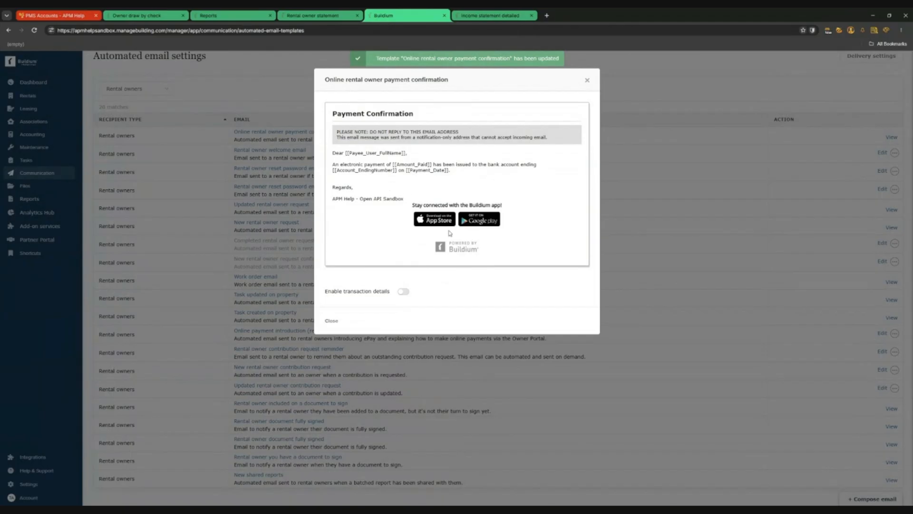
left_click(403, 293)
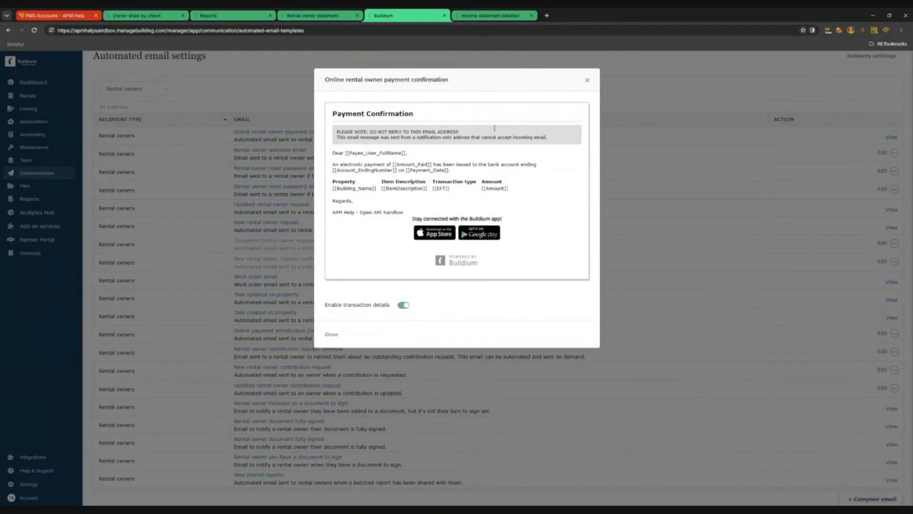
left_click(586, 81)
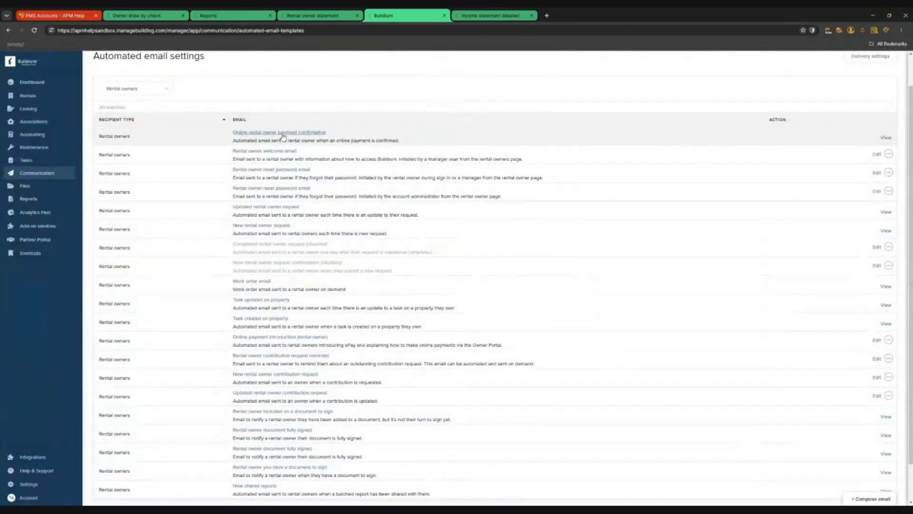
scroll(348, 214, "up", 1)
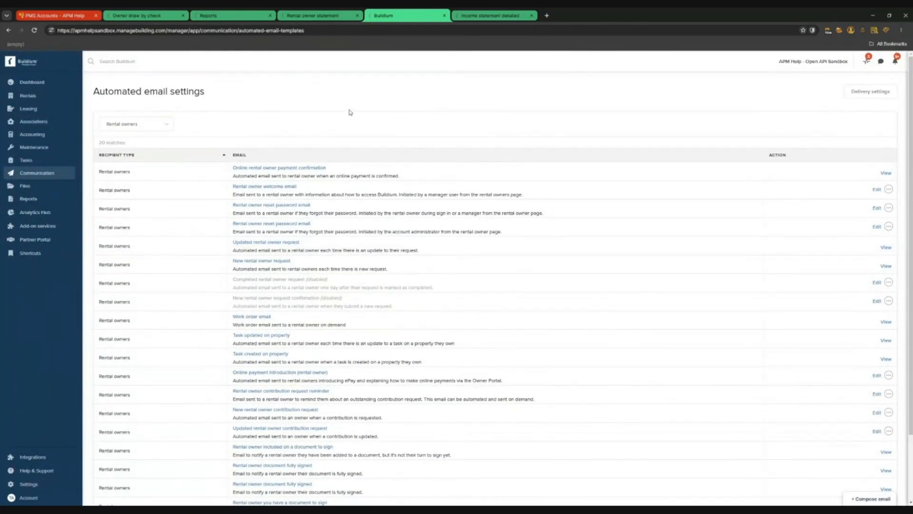